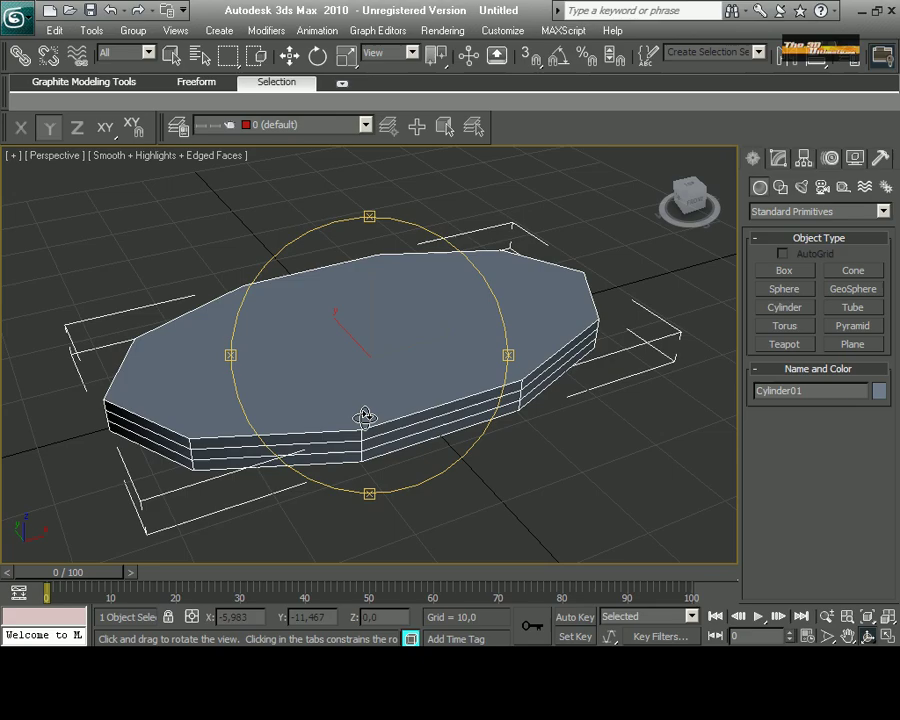
Select the ten-sided cylinder in the Modify panel and open the modifier categories for Edit Poly.
left_click(266, 30)
left_click(778, 158)
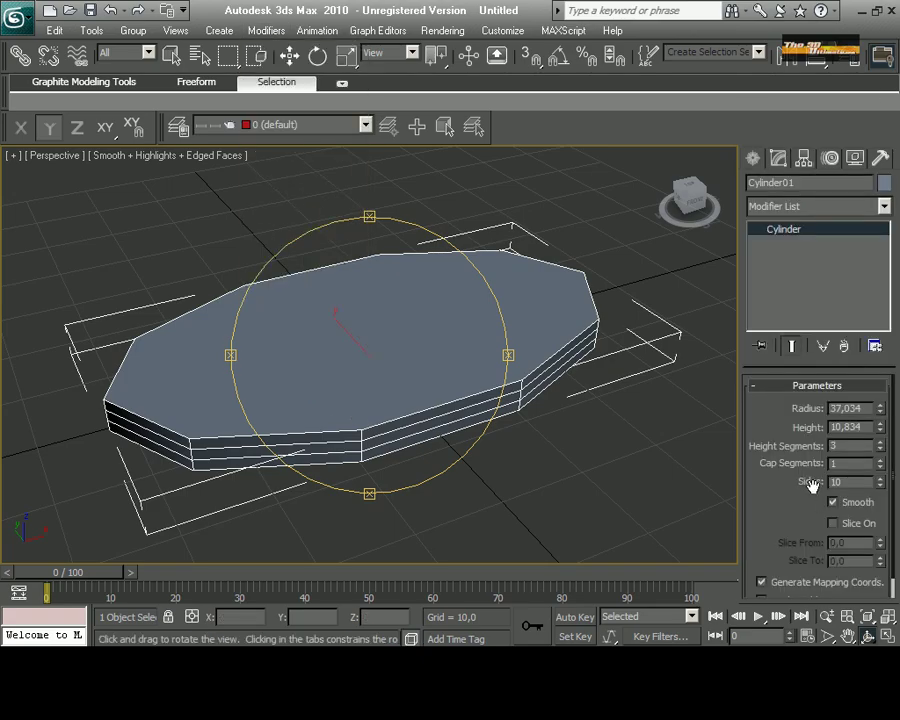
left_click(271, 31)
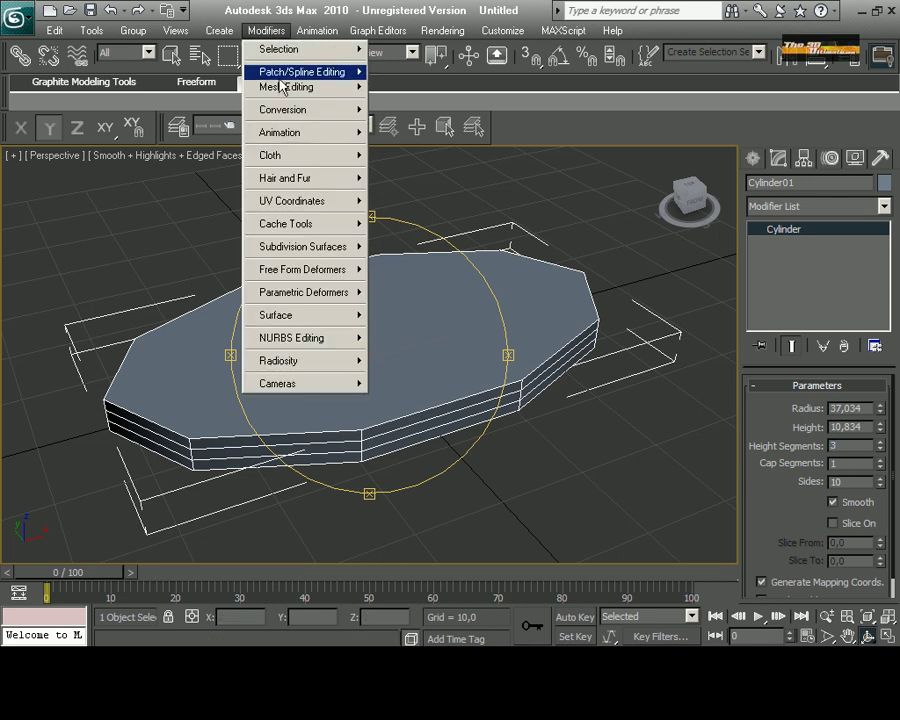
Apply the Edit Poly modifier and switch to Vertex sub-object level.
left_click(392, 146)
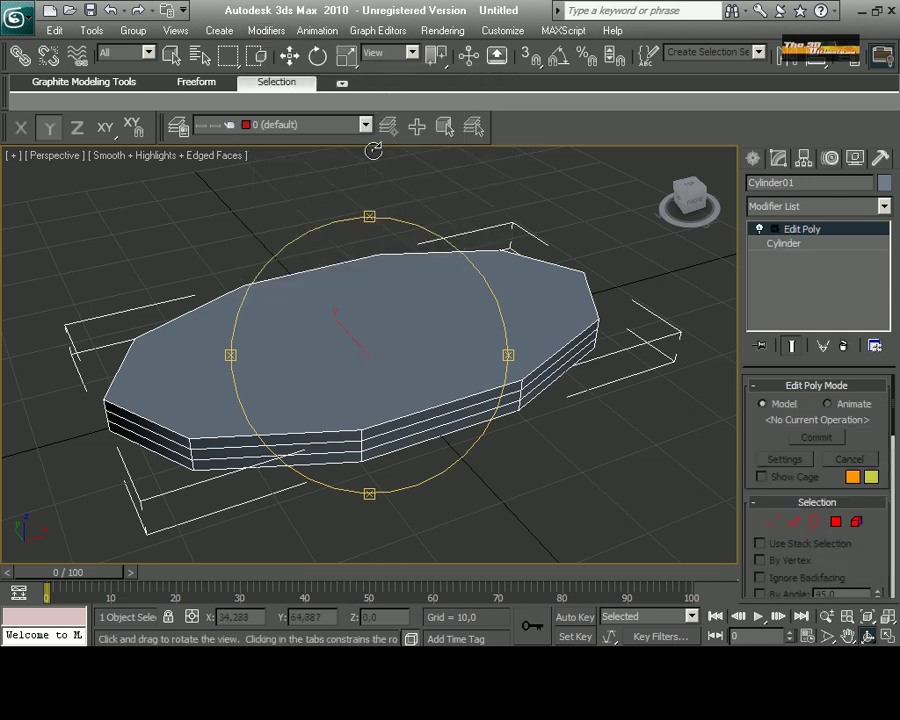
key("r")
key("alt+w")
key("alt+w")
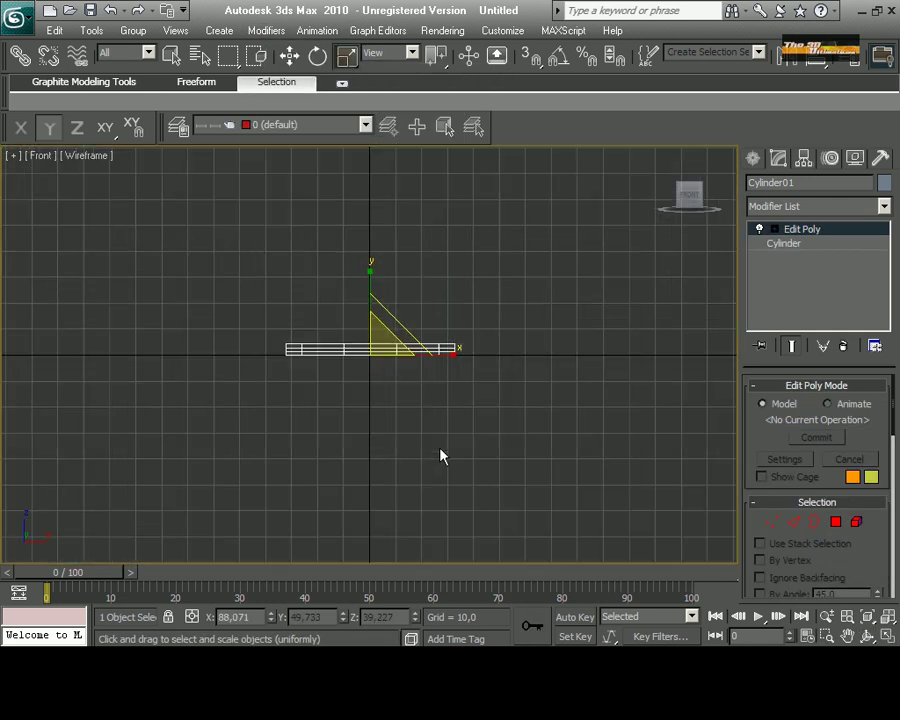
scroll(440, 455, "up", 3)
scroll(450, 530, "up", 2)
left_click(792, 522)
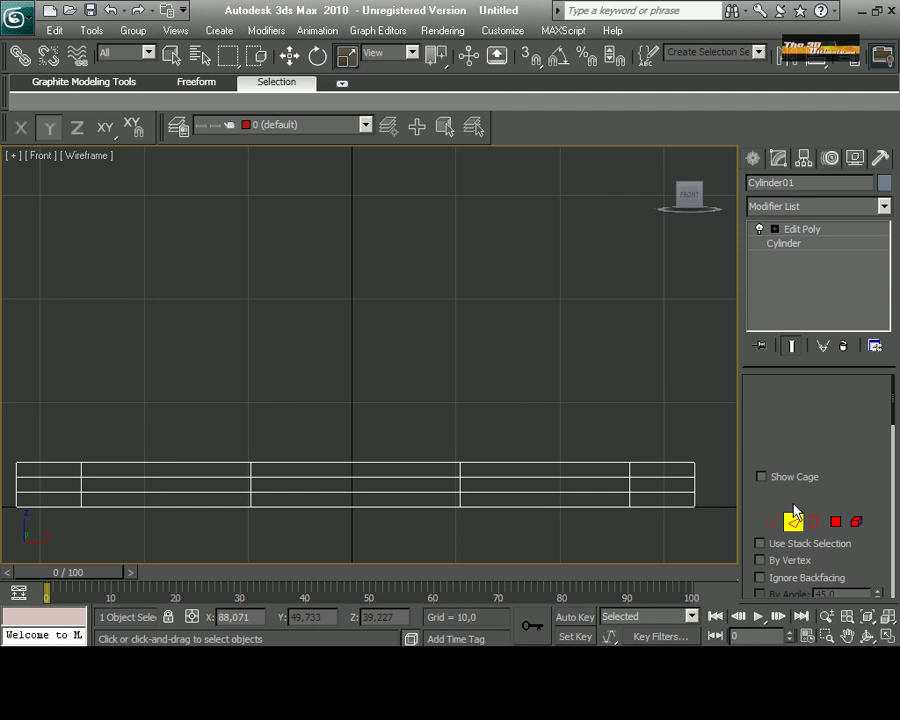
left_click(794, 518)
left_click(768, 522)
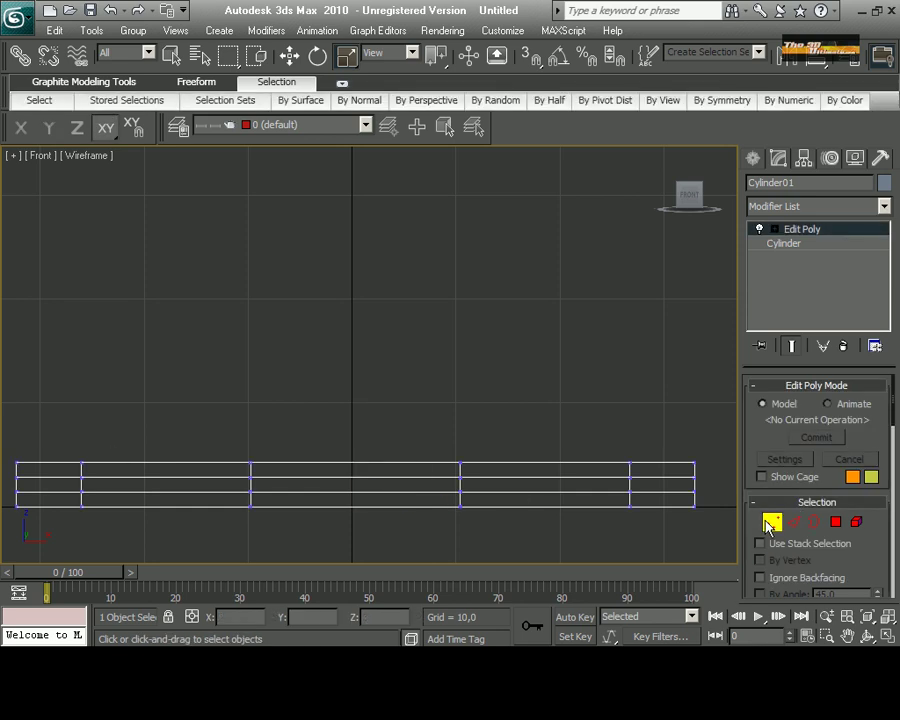
Box-select the cylinder's upper vertex ring and scale it inward.
left_click_drag(3, 435, 624, 494)
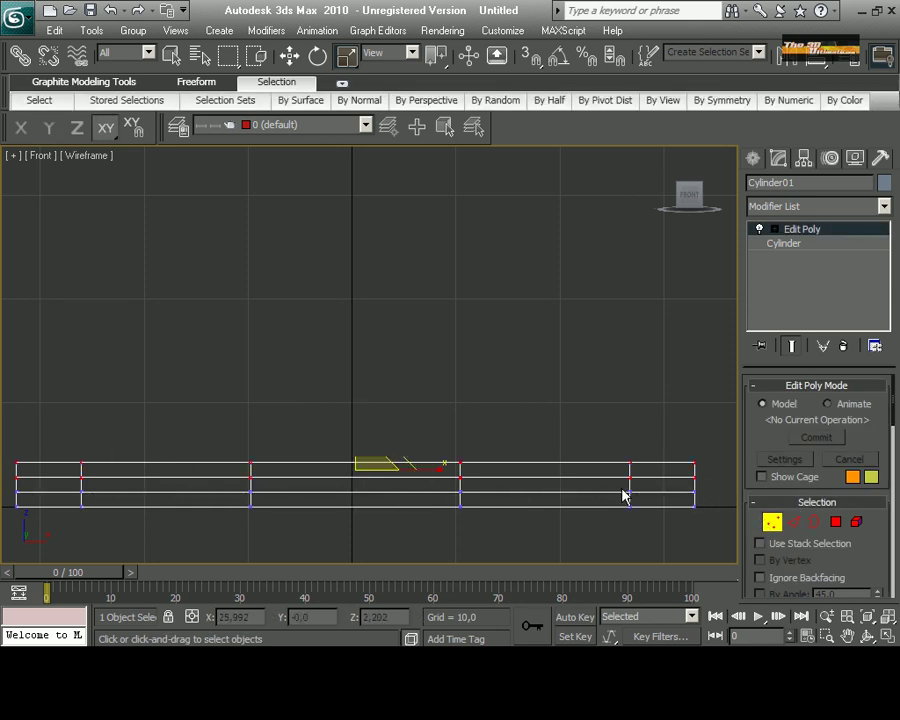
key("alt+w")
right_click(215, 239)
left_click(346, 63)
left_click_drag(549, 300, 520, 310)
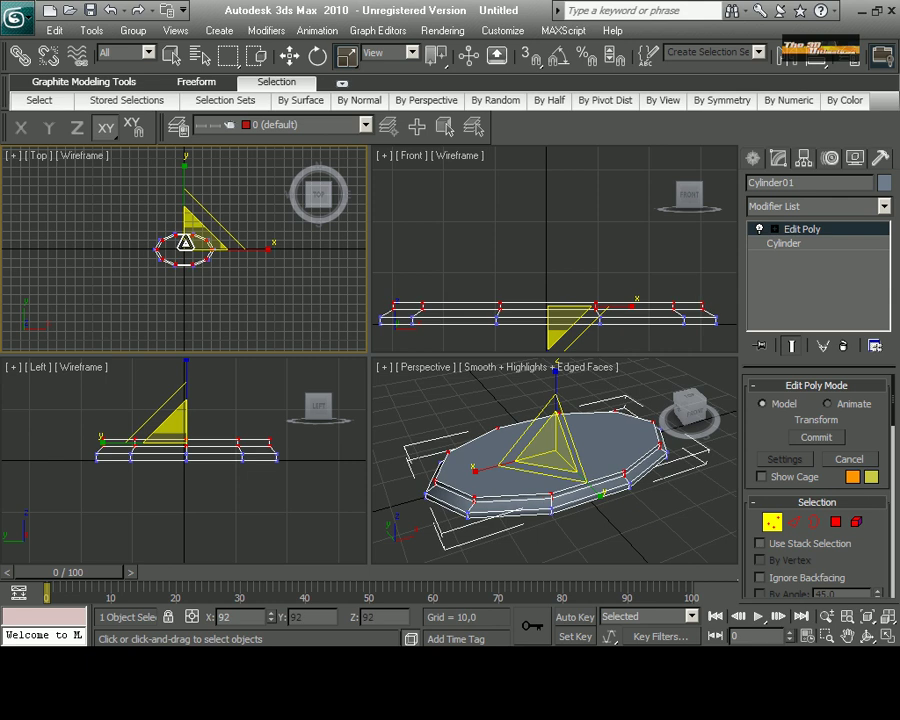
Move the bottom vertices slightly down in the maximized front view.
key("alt+w")
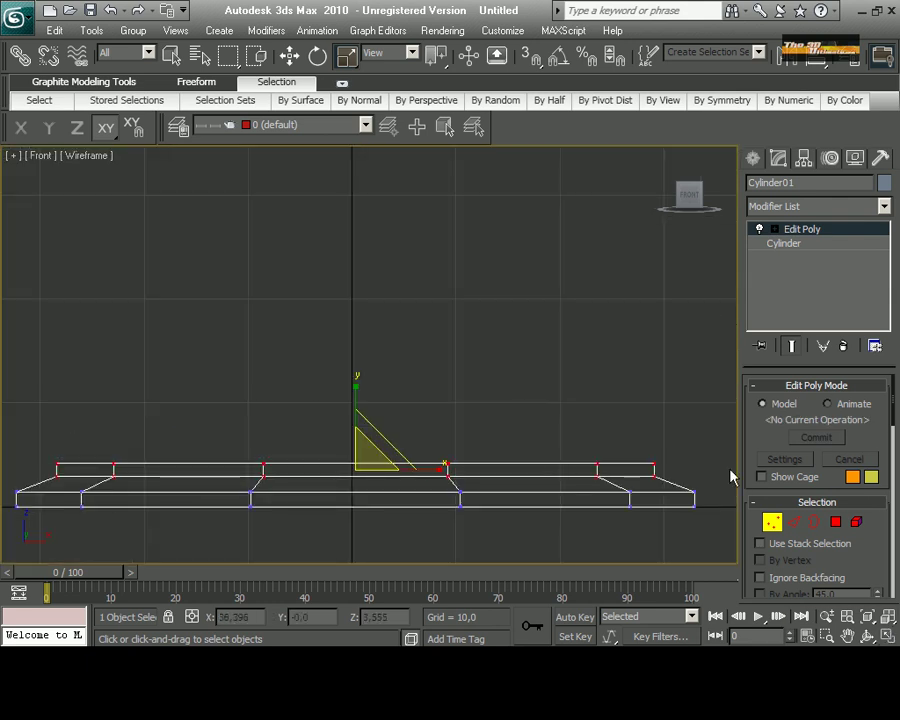
key("alt+w")
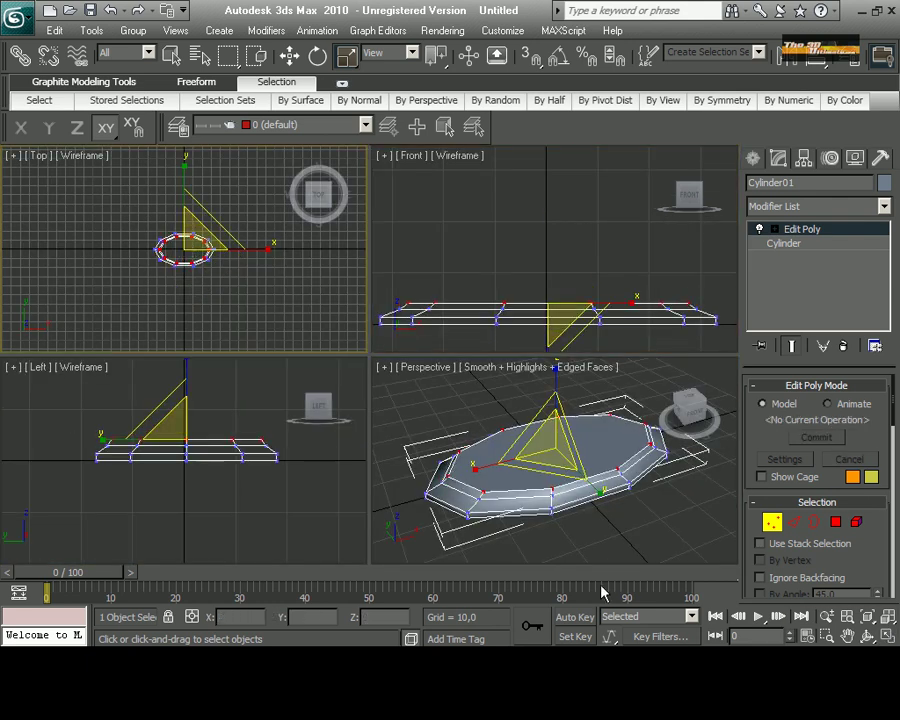
left_click(886, 636)
left_click(288, 55)
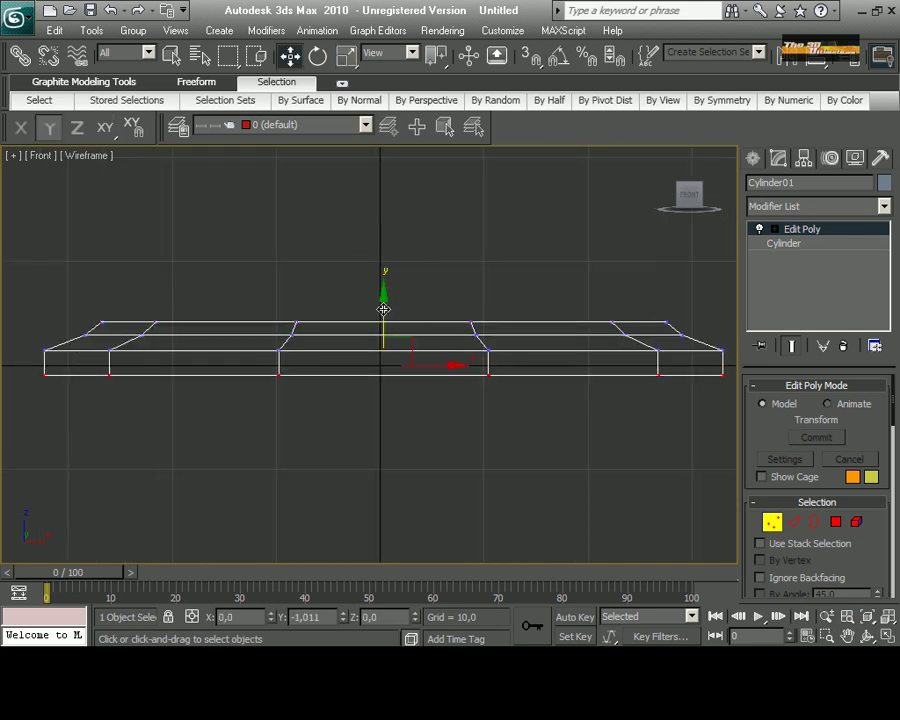
left_click_drag(384, 297, 375, 318)
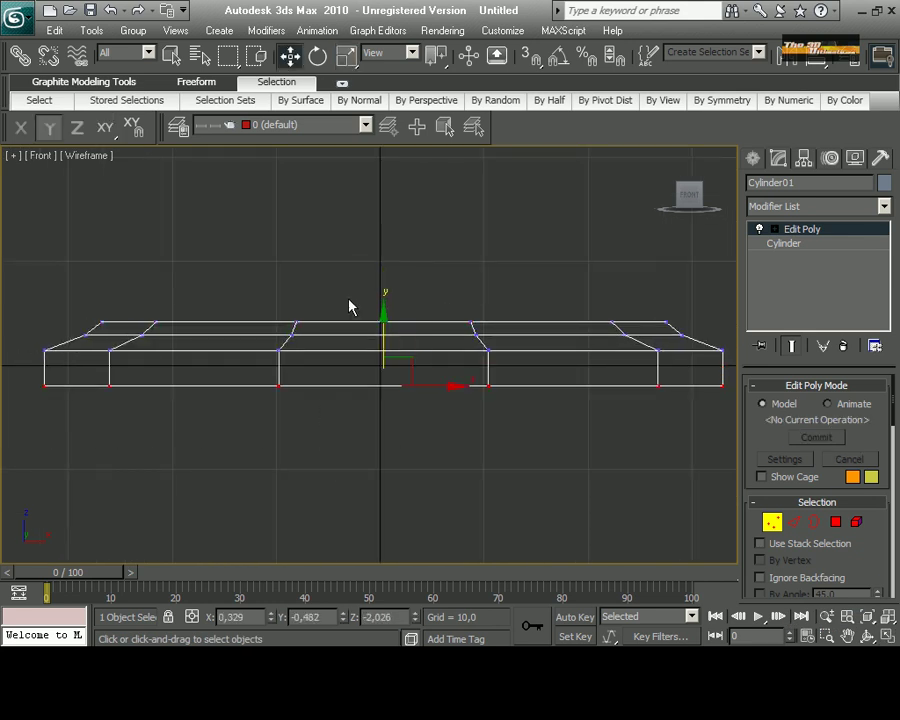
At Polygon level, extrude the disc's top face upward.
left_click(836, 521)
key("alt+w")
left_click(498, 233)
right_click(498, 233)
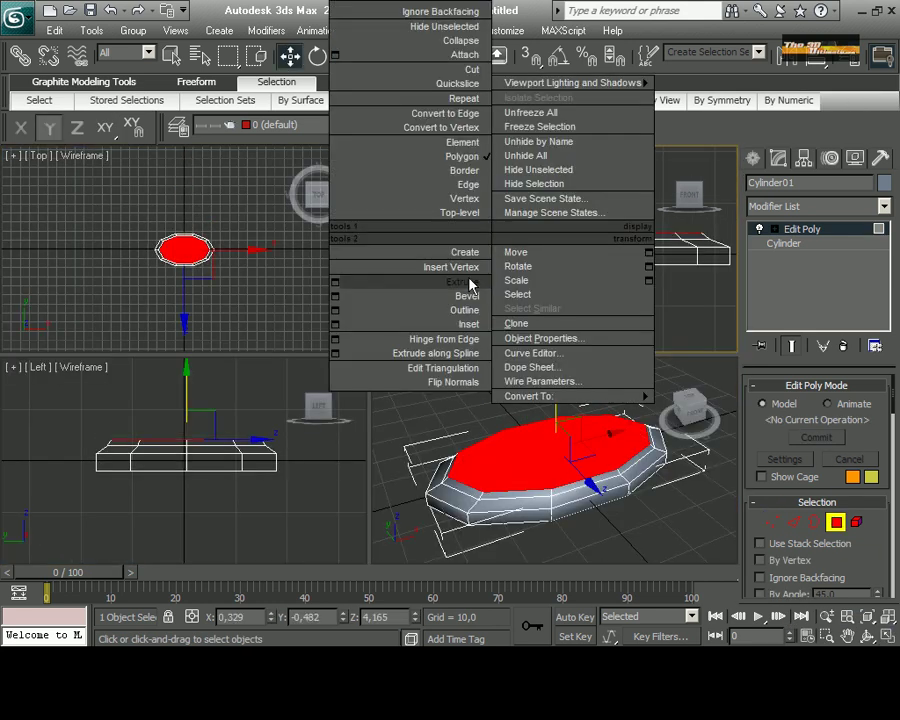
left_click(390, 292)
mouse_move(480, 240)
left_mouse_down()
mouse_move(479, 222)
mouse_move(490, 242)
left_mouse_up()
Bevel the top face into a narrower raised step.
right_click(472, 236)
left_click(460, 294)
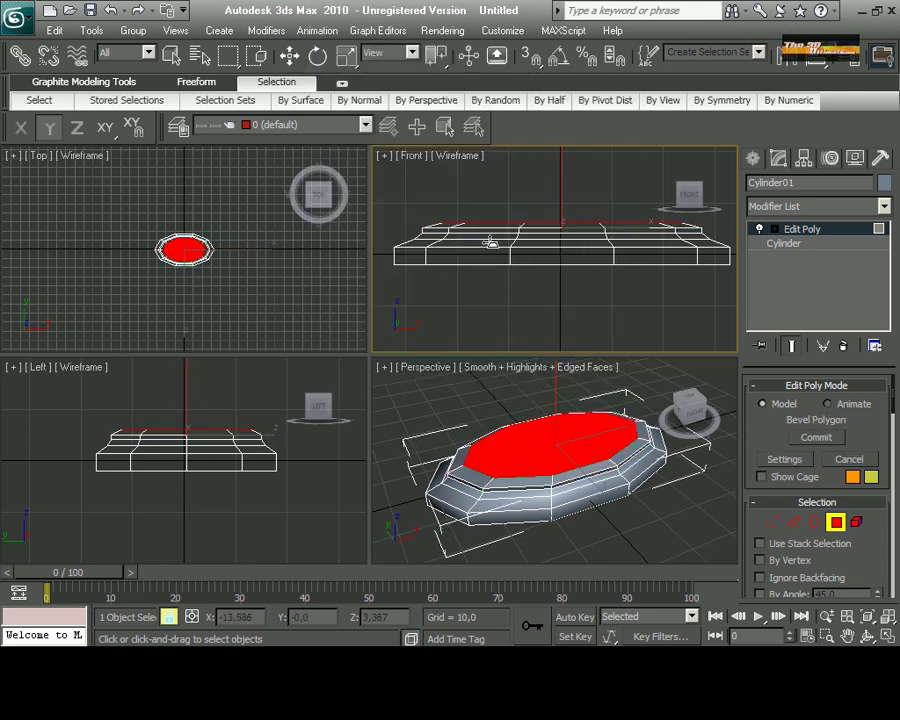
left_click(488, 248)
key("w")
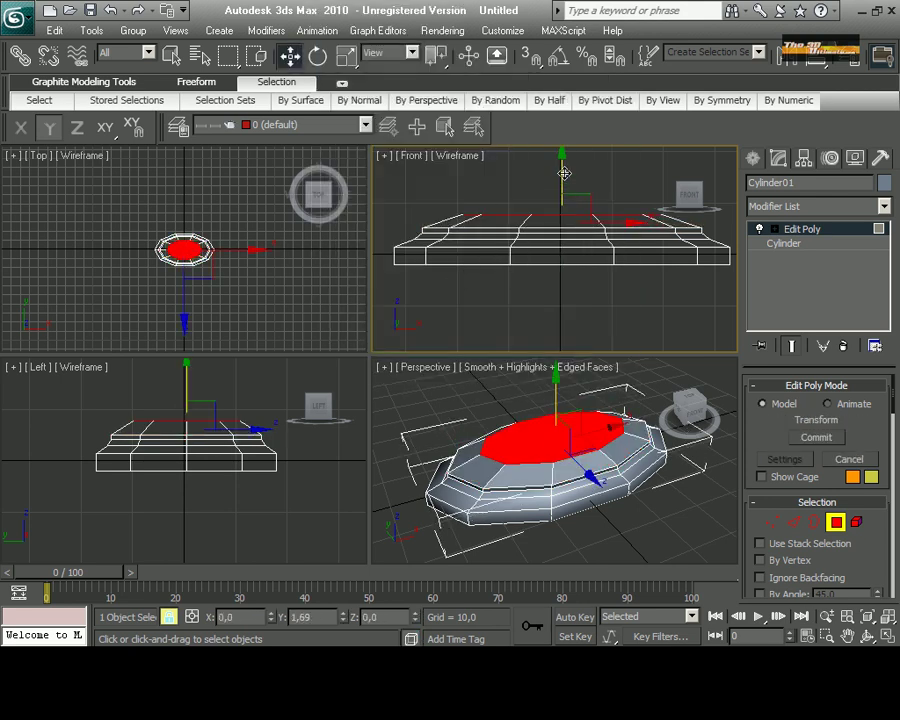
Orbit to the underside and select the disc's bottom face.
left_click(772, 521)
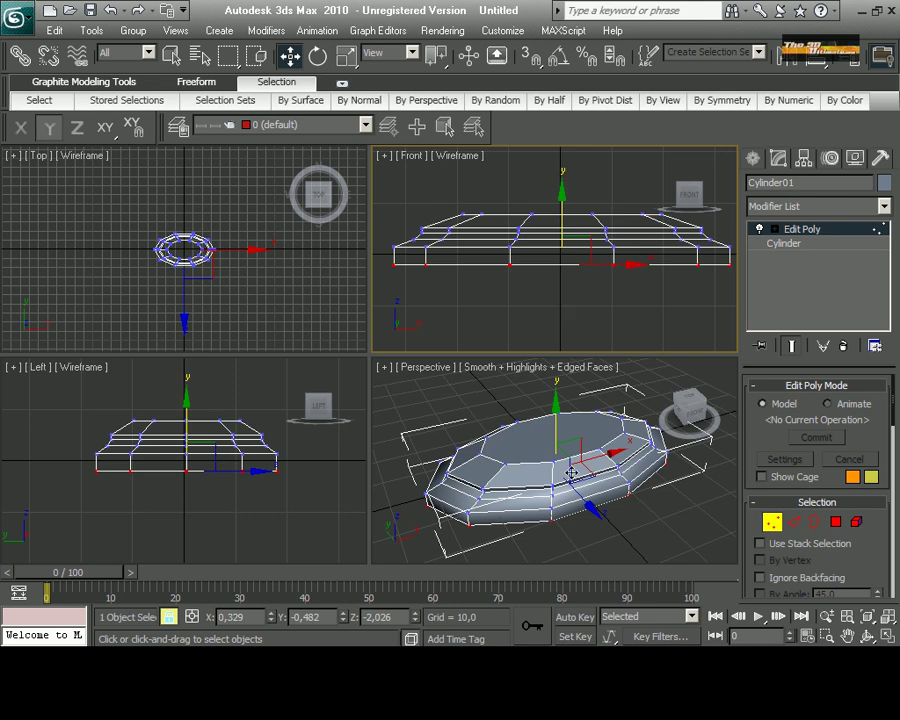
key("alt+w")
middle_click_drag(571, 473, 366, 280, "alt")
key("4")
left_click(381, 354)
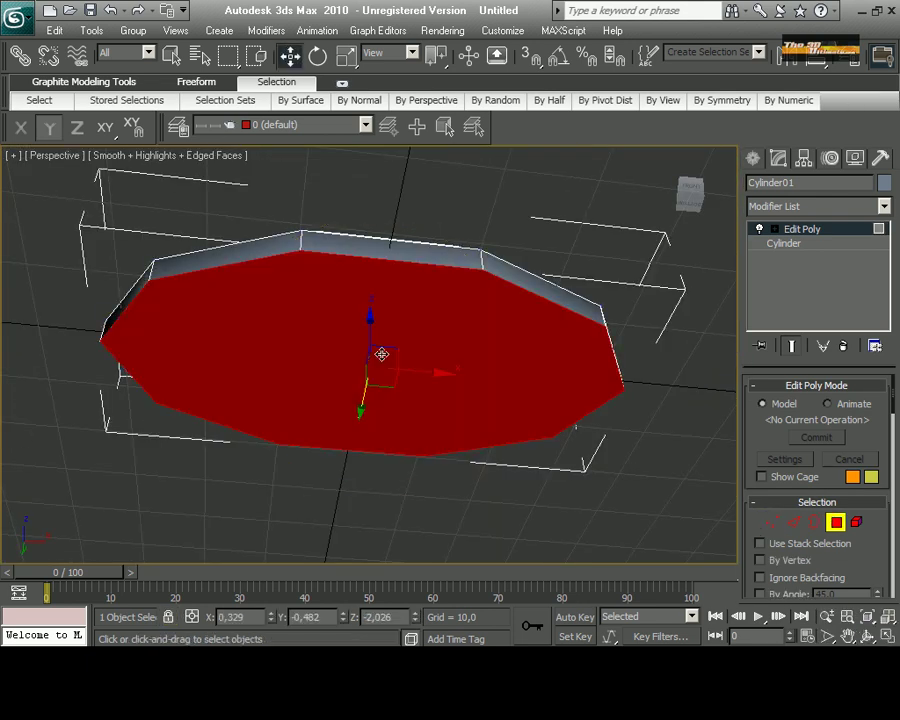
middle_click_drag(381, 354, 370, 502, "alt")
left_click(884, 636)
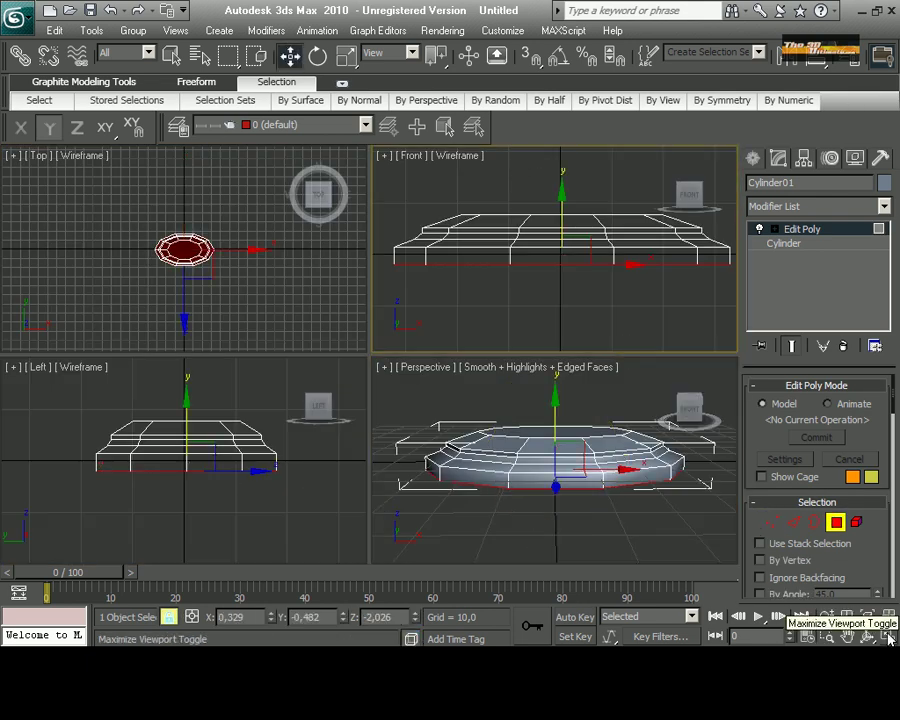
Bevel the bottom face downward into a flared tier.
right_click(400, 392)
left_click(368, 447)
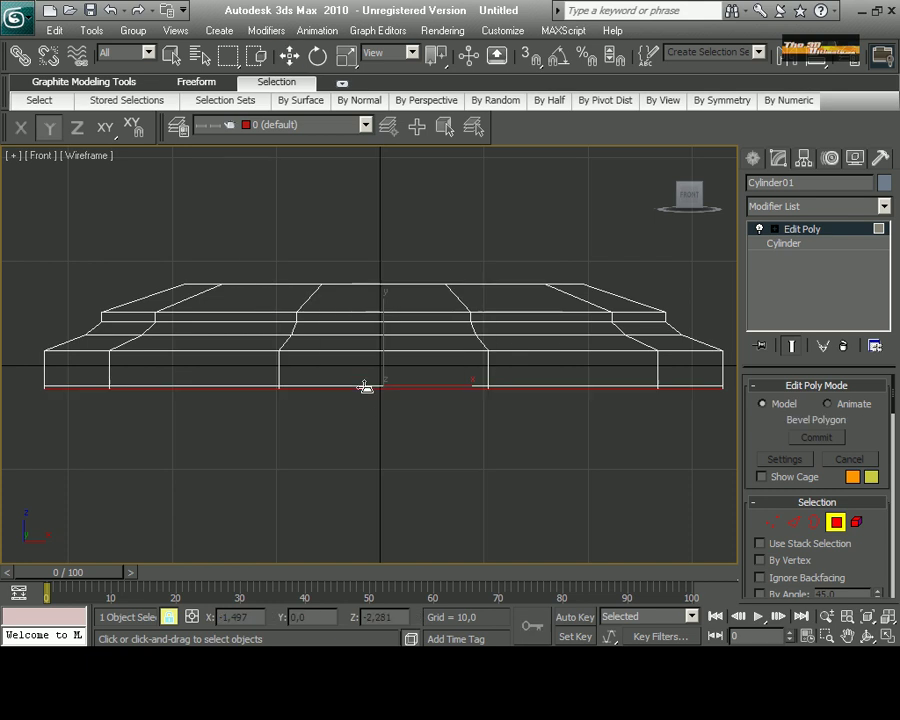
mouse_move(357, 311)
left_mouse_down()
mouse_move(348, 390)
mouse_move(311, 421)
left_mouse_up()
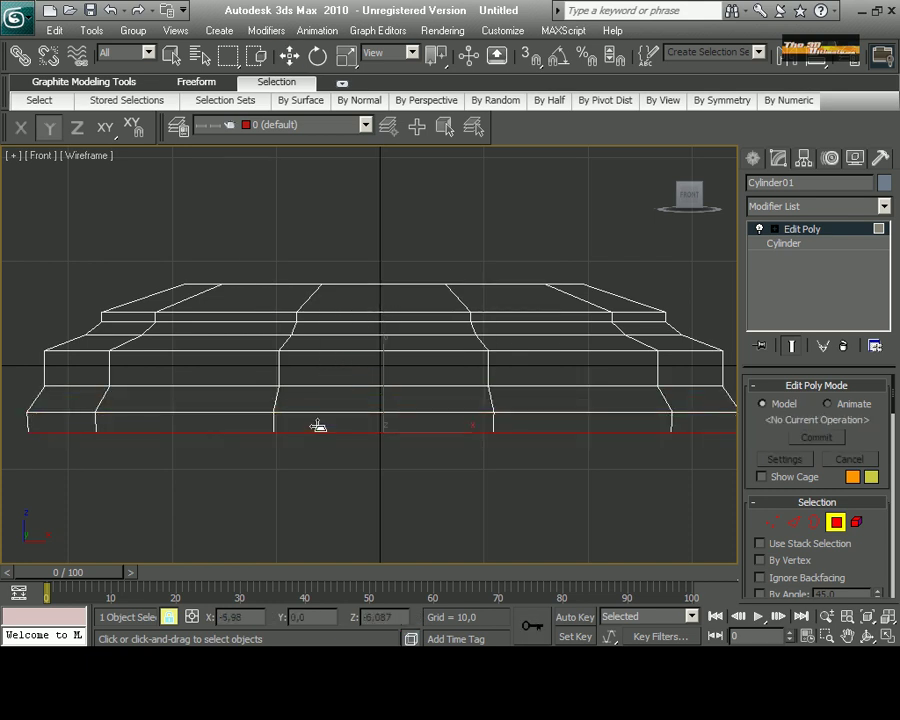
left_click(311, 421)
key("w")
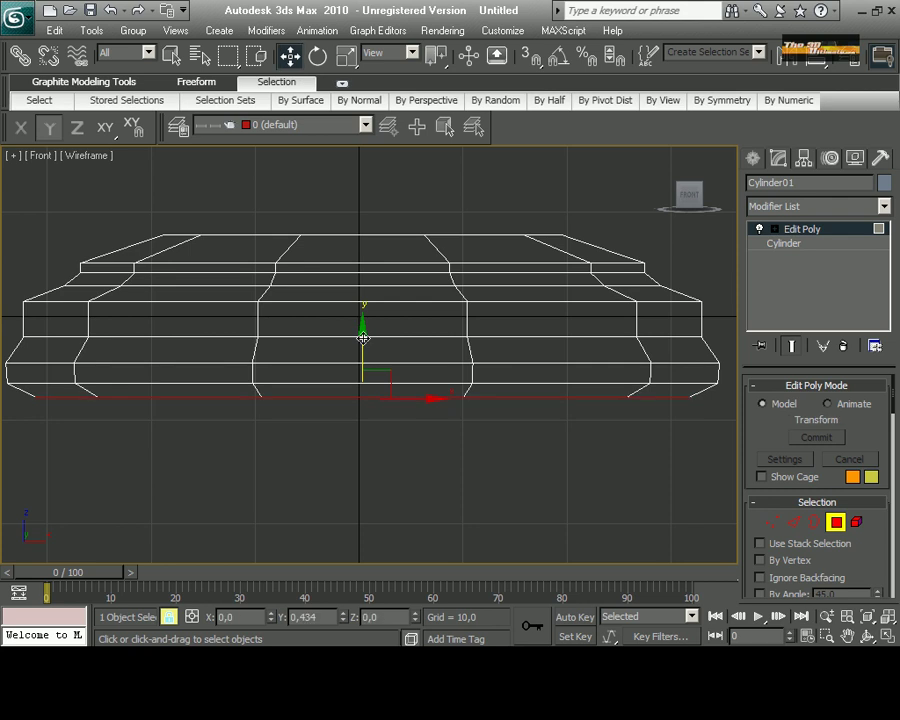
Bevel the bottom face again, pushing it lower with inset corners.
right_click(315, 391)
left_click(303, 458)
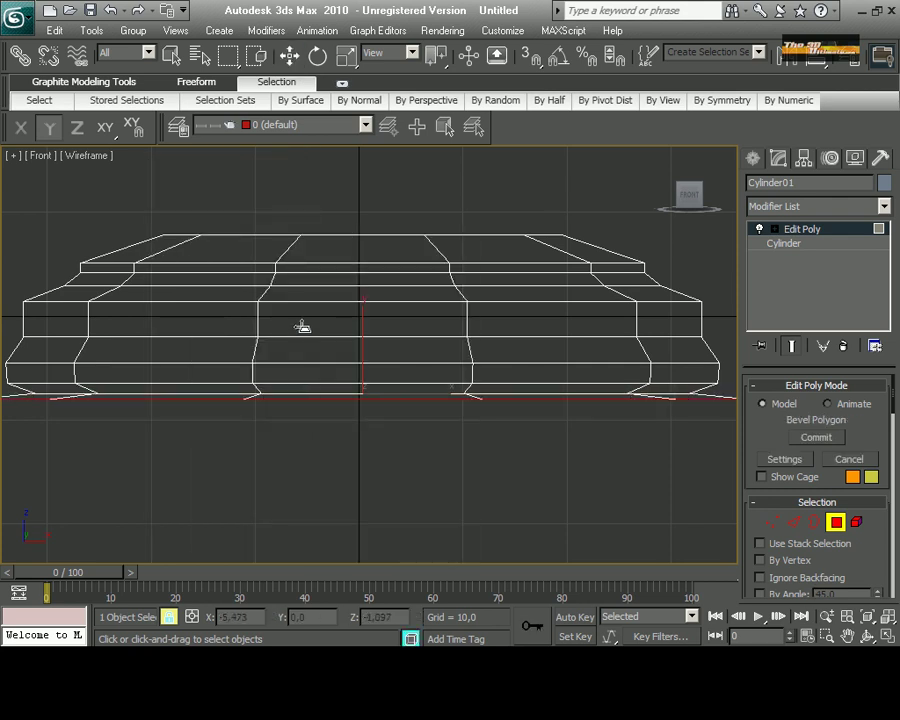
left_click_drag(295, 402, 296, 354)
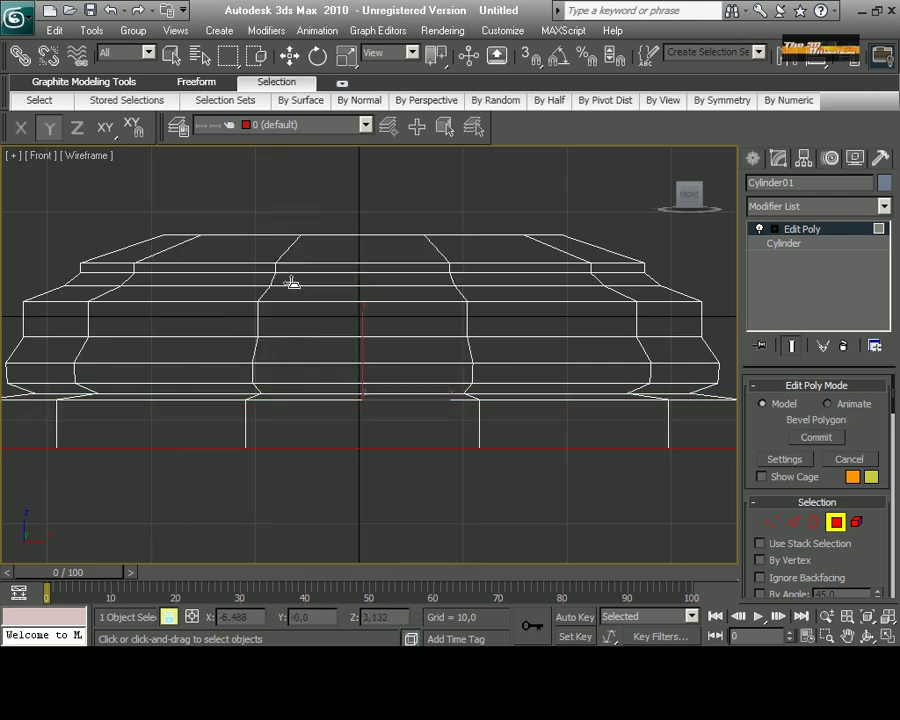
scroll(291, 283, "down", 2)
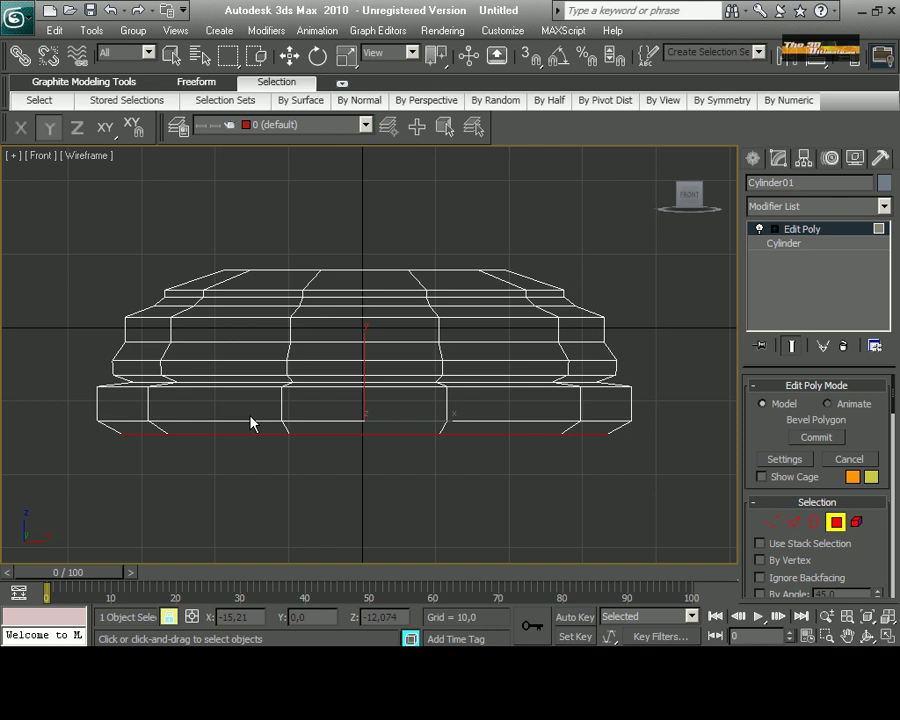
left_click_drag(252, 424, 248, 430)
left_click(239, 469)
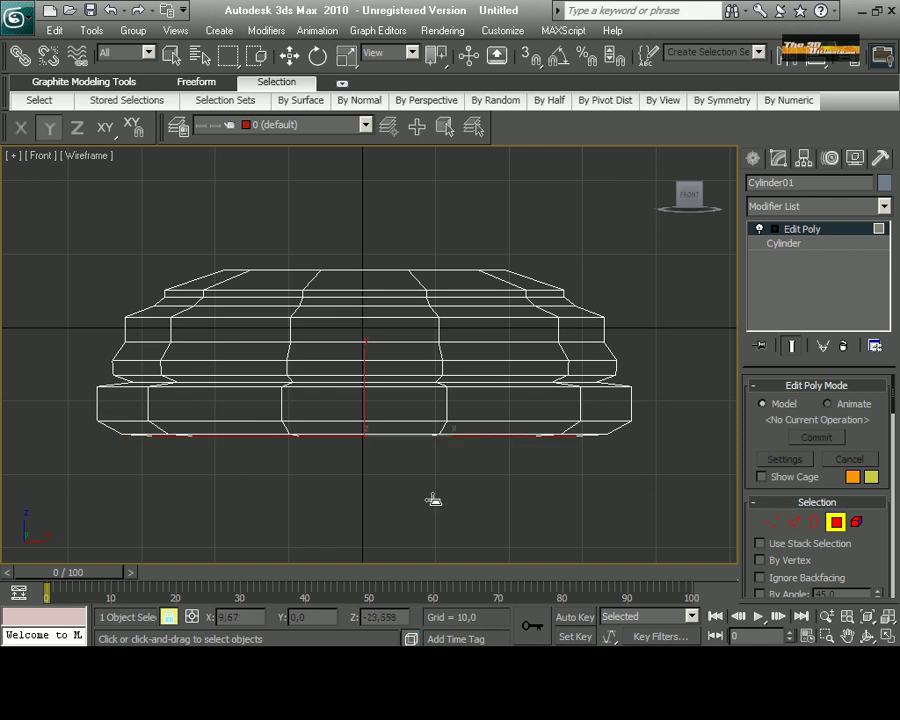
left_click(876, 636)
Orbit to the bottom face and scale it slightly inward.
left_click(876, 636)
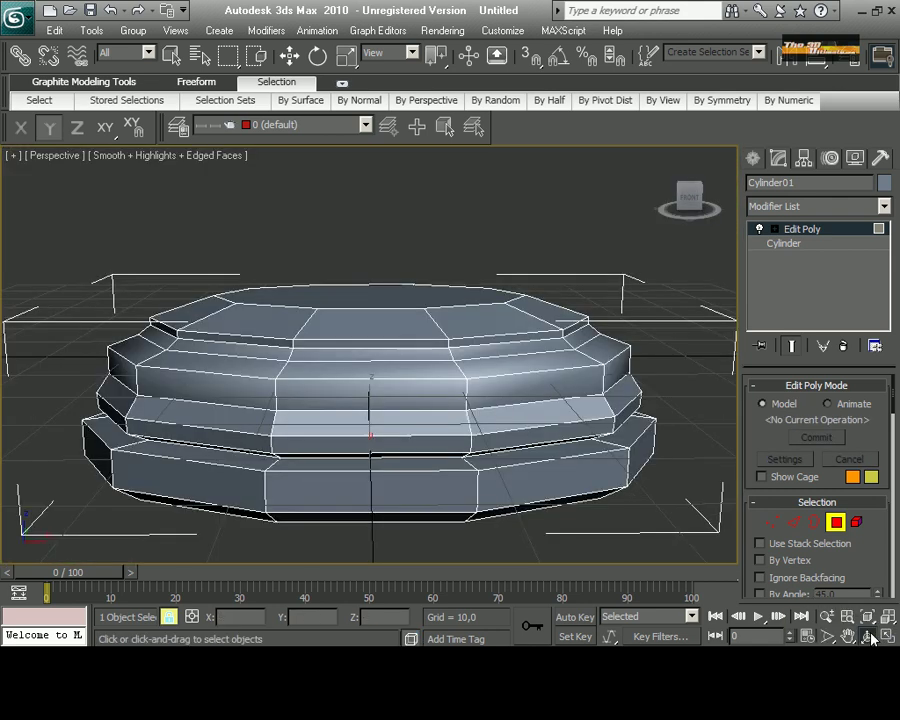
left_click_drag(330, 420, 314, 236)
key("r")
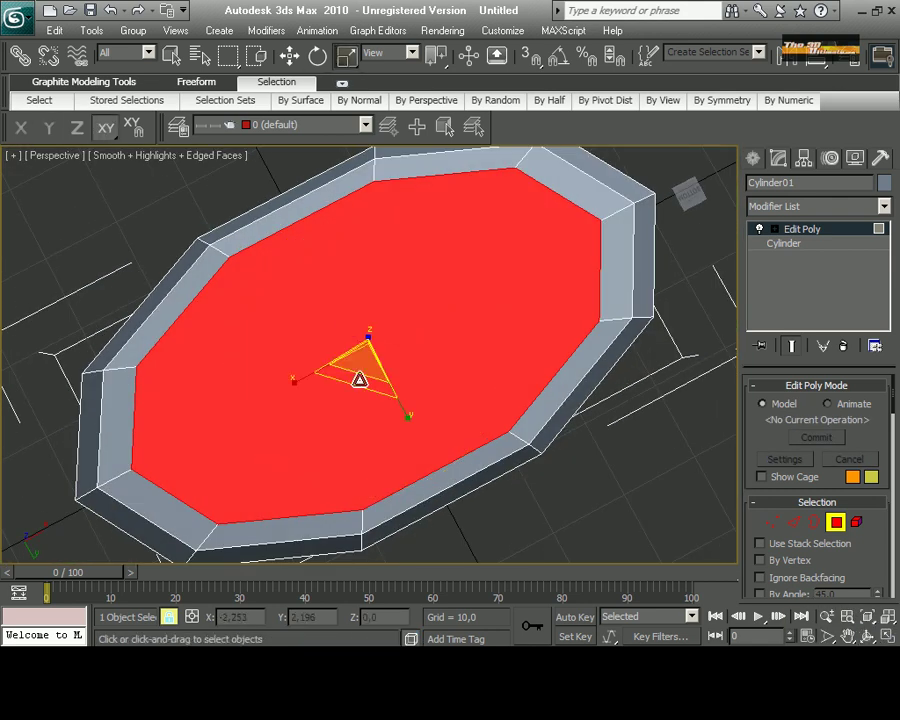
left_click_drag(356, 374, 356, 372)
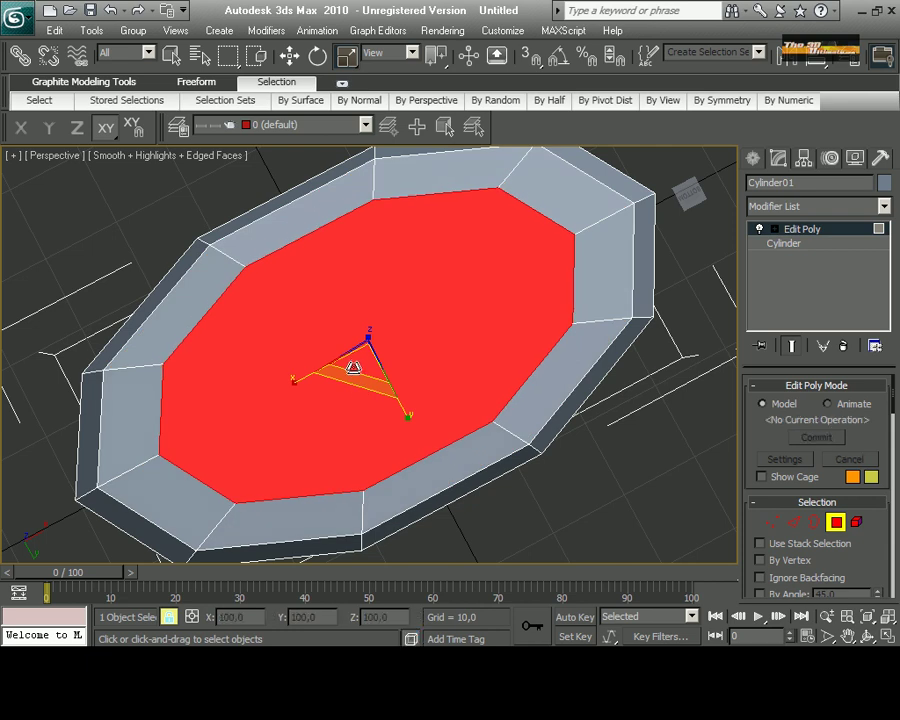
Select the whole ring of outer rim faces.
left_click(171, 55)
left_click(570, 213)
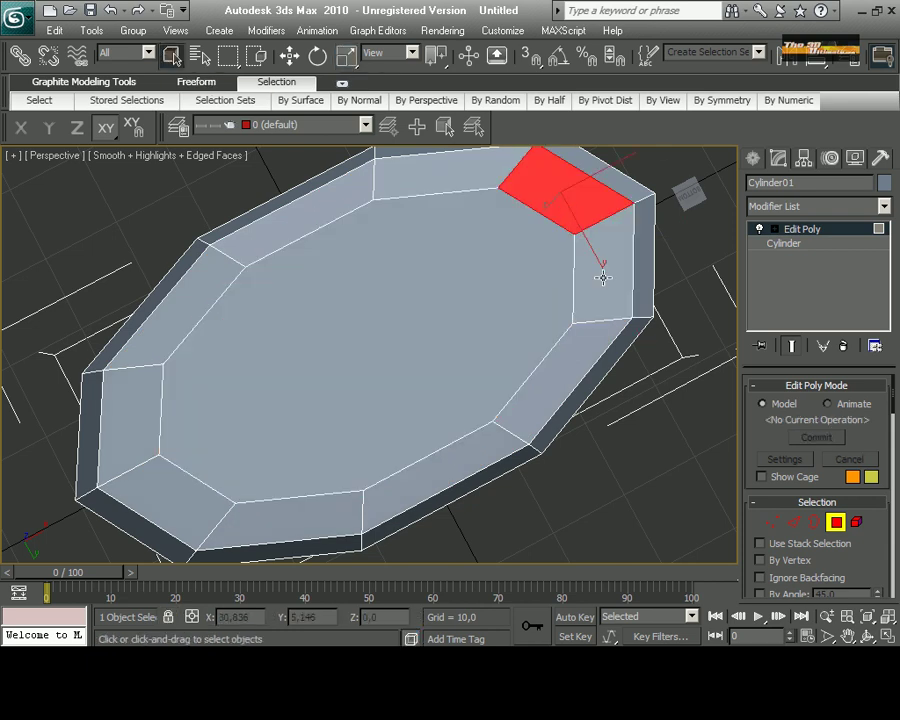
left_click(315, 202, "ctrl")
left_click(145, 426, "ctrl")
left_click(422, 494, "ctrl")
left_click(480, 470, "ctrl")
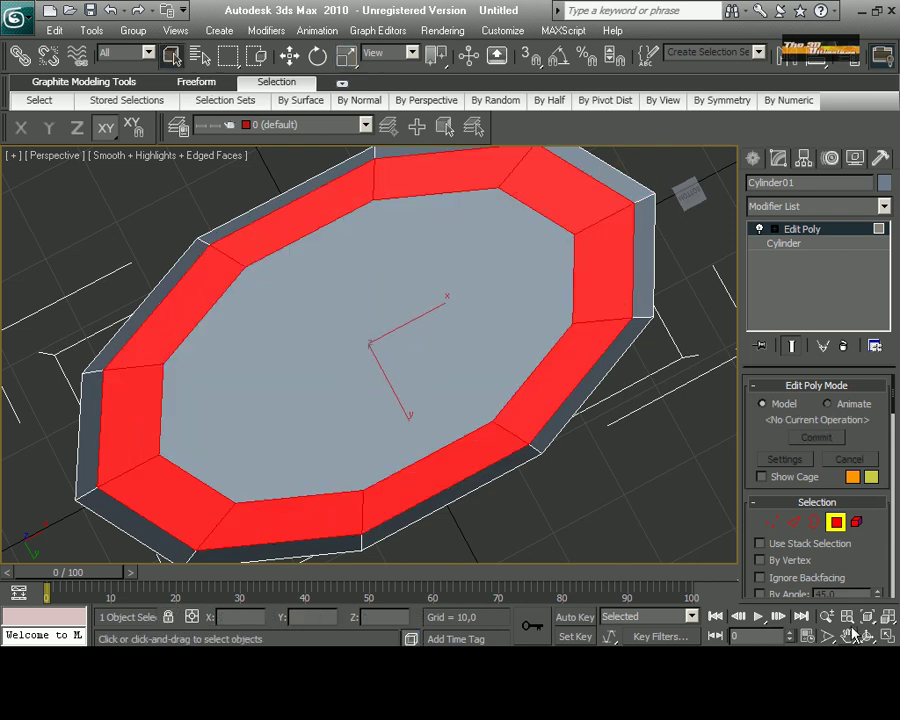
Bevel the rim ring and lower it slightly along Z.
left_click(867, 636)
left_click_drag(383, 362, 334, 398)
right_click(300, 370)
left_click(290, 428)
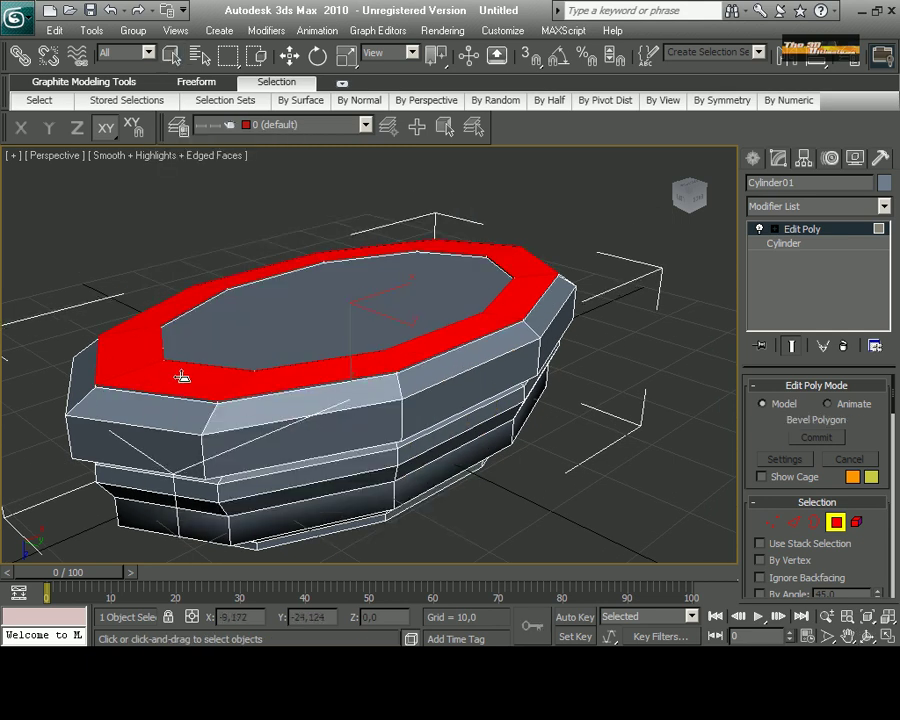
left_click_drag(182, 376, 171, 376)
left_click(171, 376)
key("w")
left_click_drag(350, 338, 351, 349)
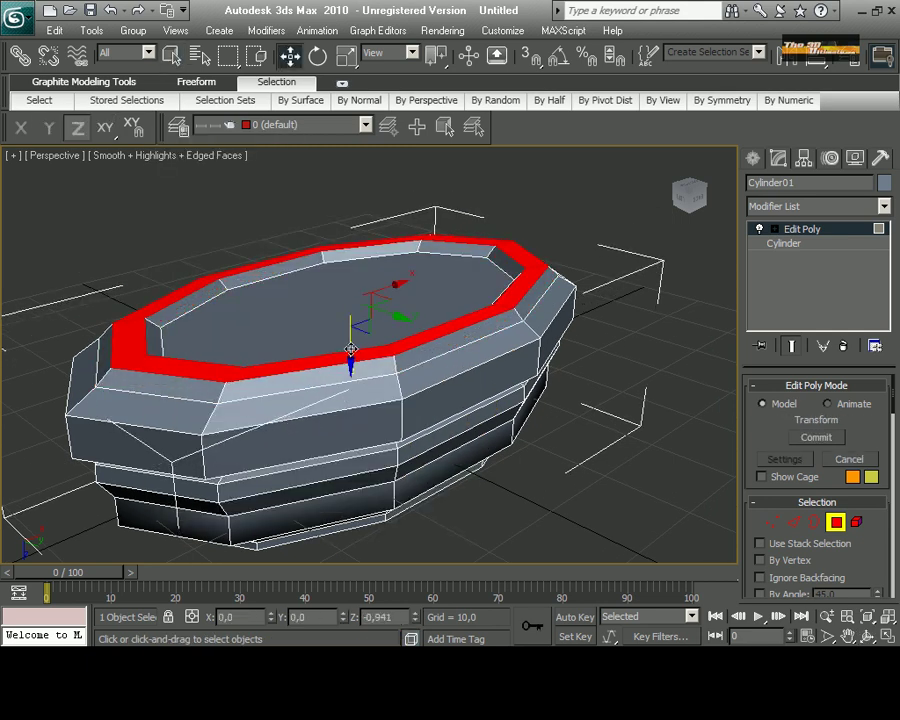
Inset the inner top face into a smaller central face.
left_click(305, 297)
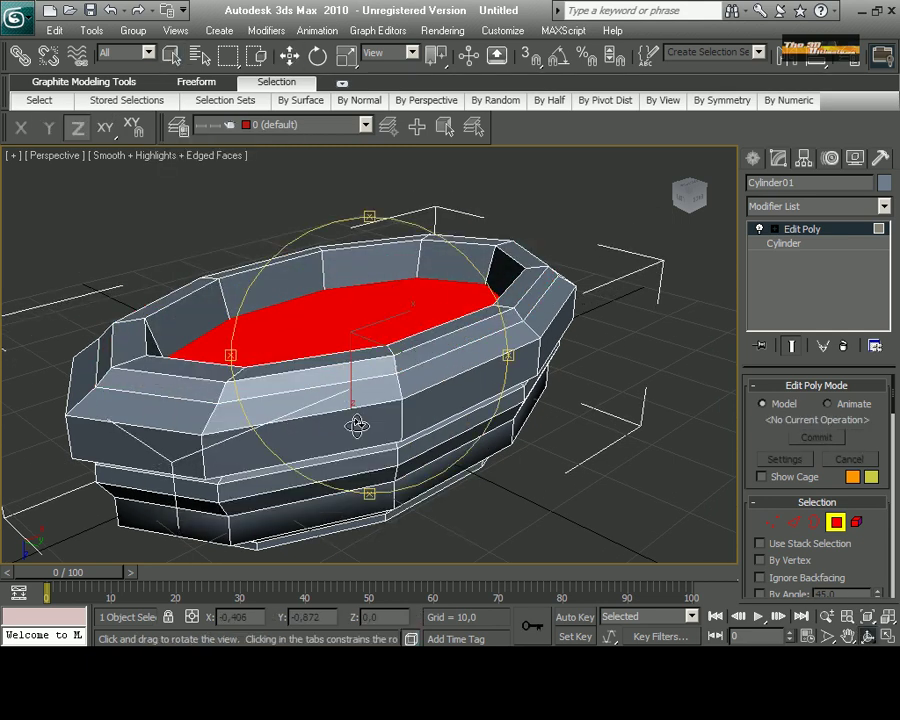
middle_click_drag(356, 424, 396, 500, "alt")
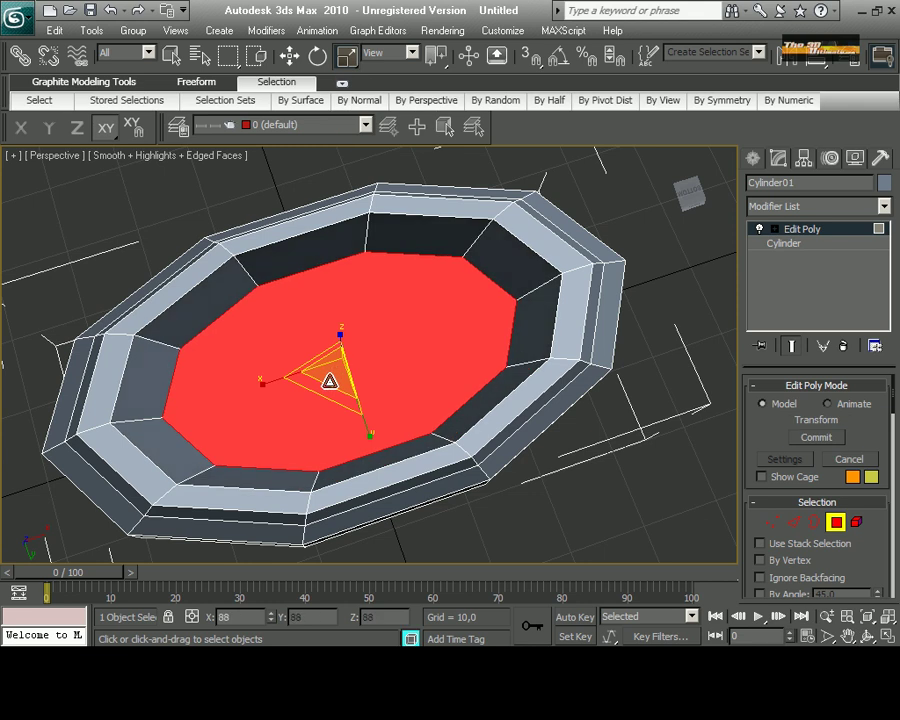
right_click(330, 366)
left_click(314, 374)
left_click_drag(314, 374, 320, 420)
Paint-select the inner wall ring of faces and orbit to a side angle.
mouse_move(300, 240)
left_mouse_down()
mouse_move(509, 251)
mouse_move(490, 390)
mouse_move(250, 476)
mouse_move(185, 315)
left_mouse_up()
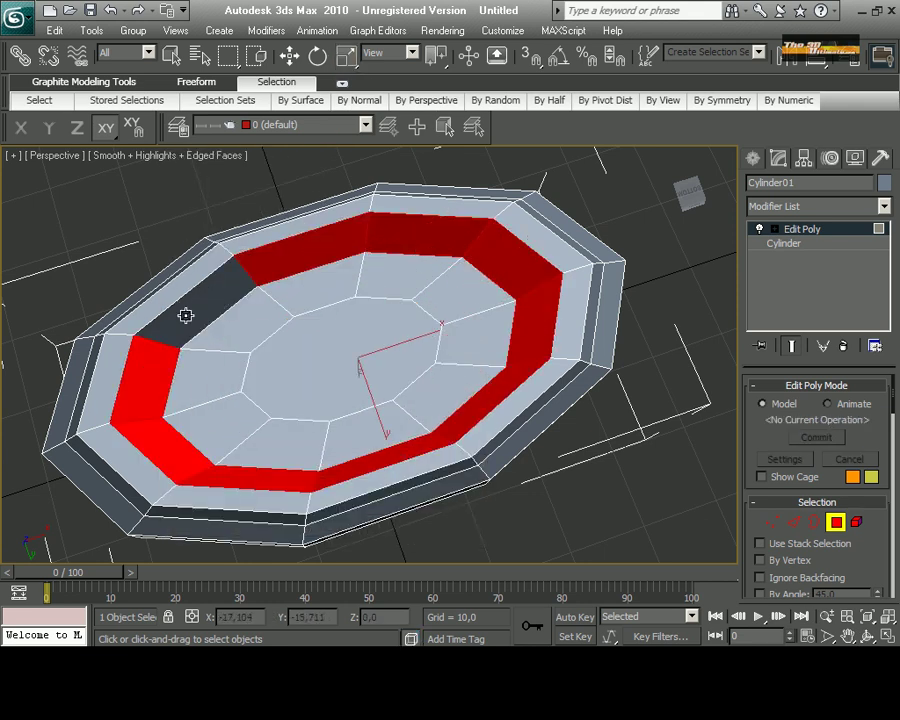
left_click(347, 56)
left_click(866, 630)
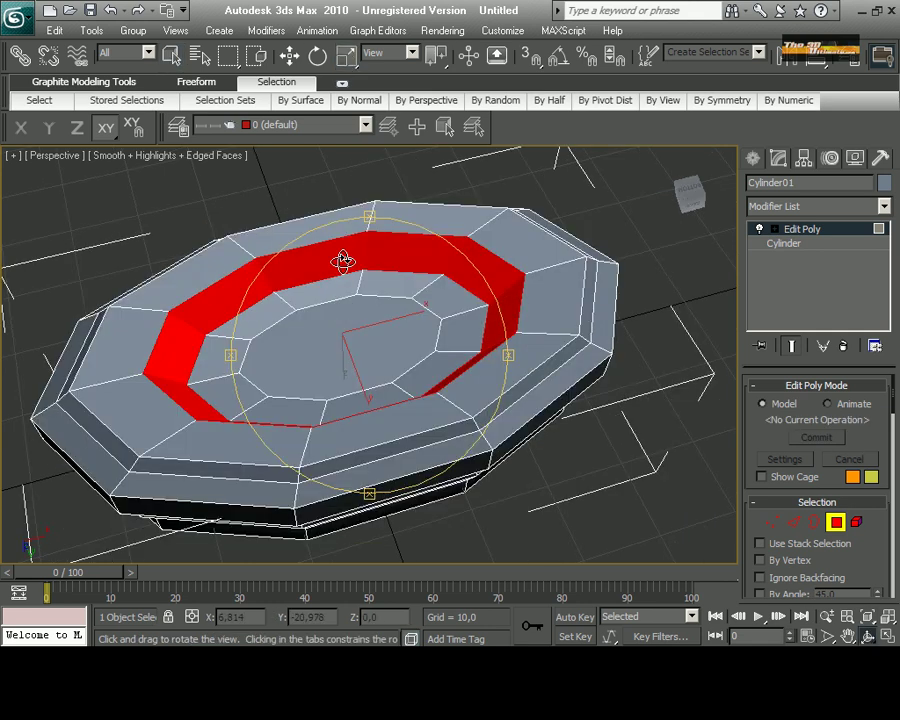
mouse_move(342, 257)
left_mouse_down()
mouse_move(287, 237)
mouse_move(265, 520)
mouse_move(438, 378)
mouse_move(458, 332)
left_mouse_up()
In the maximized Left view, select all faces and squash the cup flatter on Y.
key("alt+w")
right_click(327, 460)
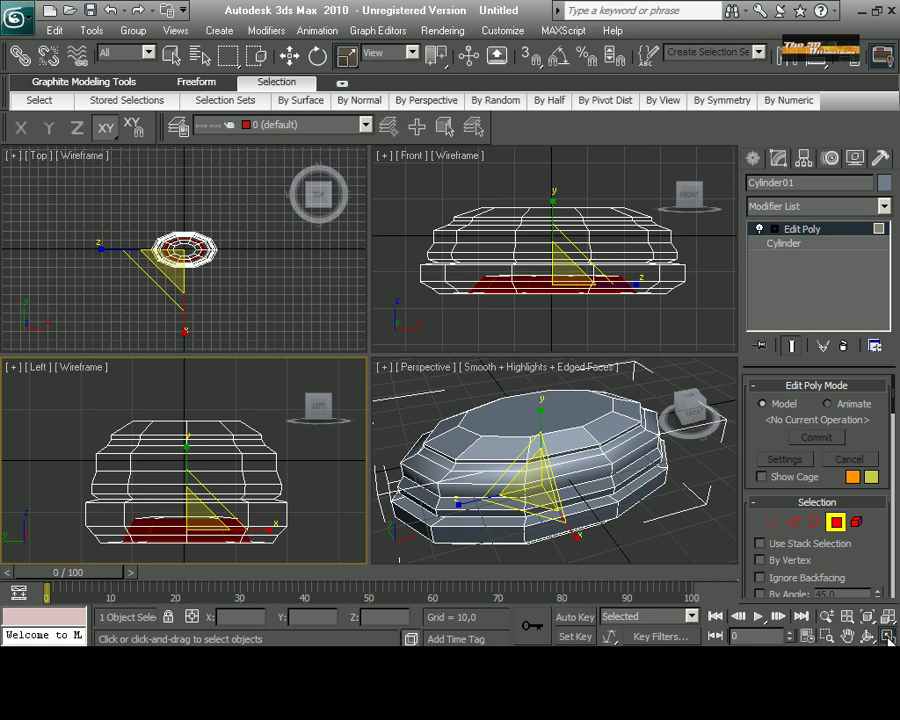
key("alt+w")
left_click(609, 412)
left_click_drag(129, 231, 648, 555)
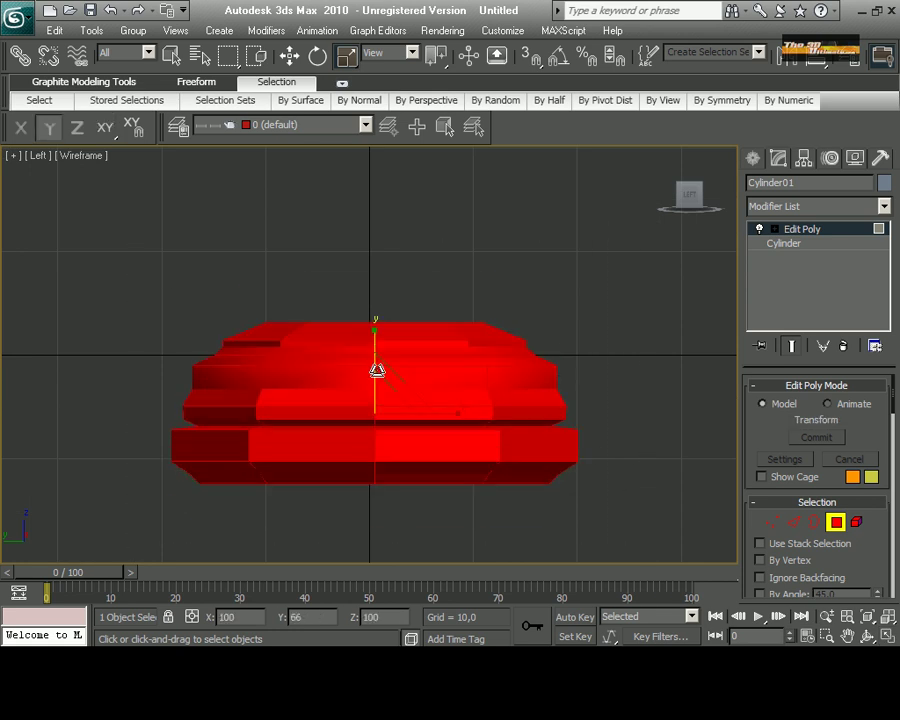
left_click_drag(376, 366, 376, 420)
left_click(887, 636)
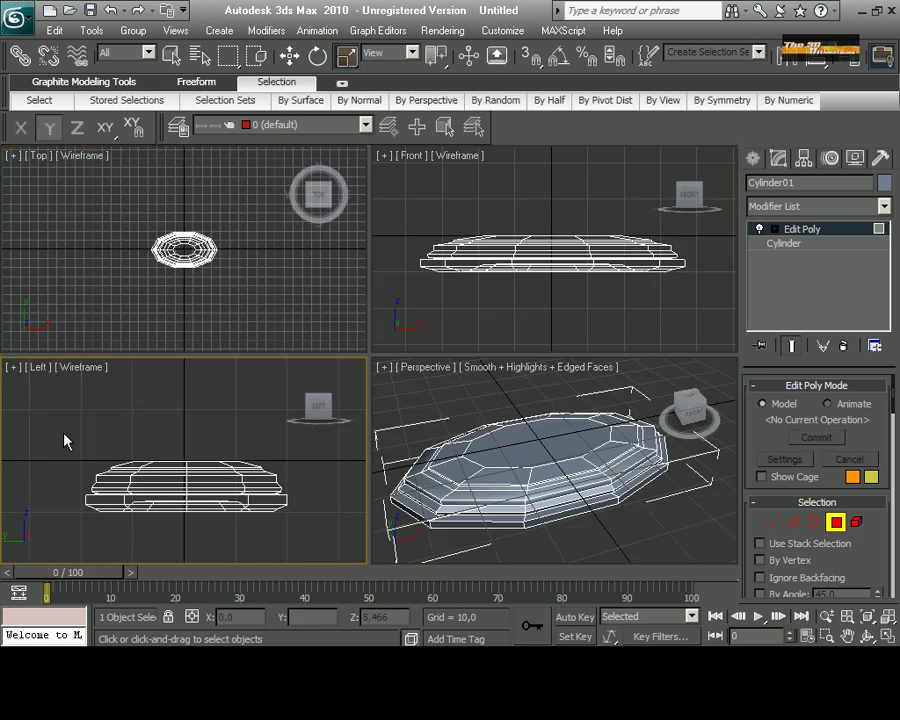
In the Top view, scale the top cap face to about 97%.
right_click(600, 525)
left_click(167, 293)
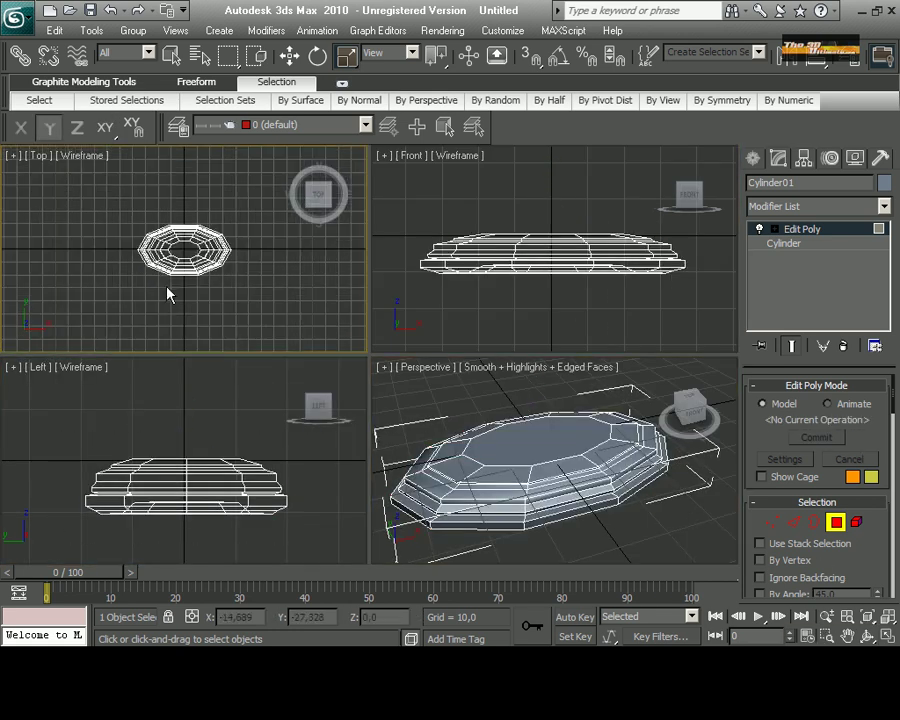
scroll(196, 246, "up", 8)
left_click(196, 246)
left_click_drag(196, 246, 186, 250)
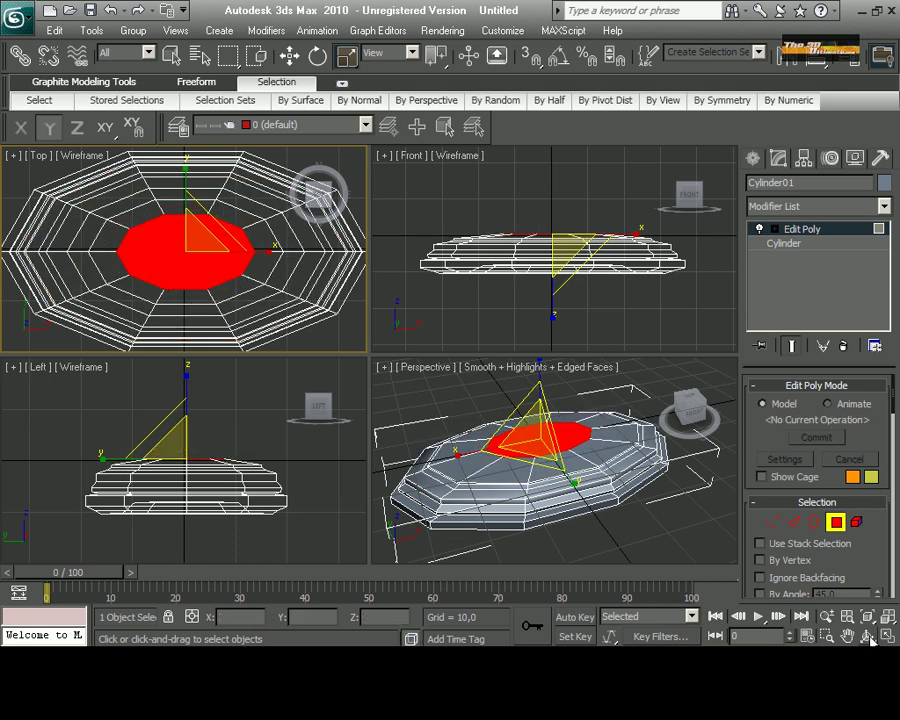
key("alt+w")
key("1")
key("F3")
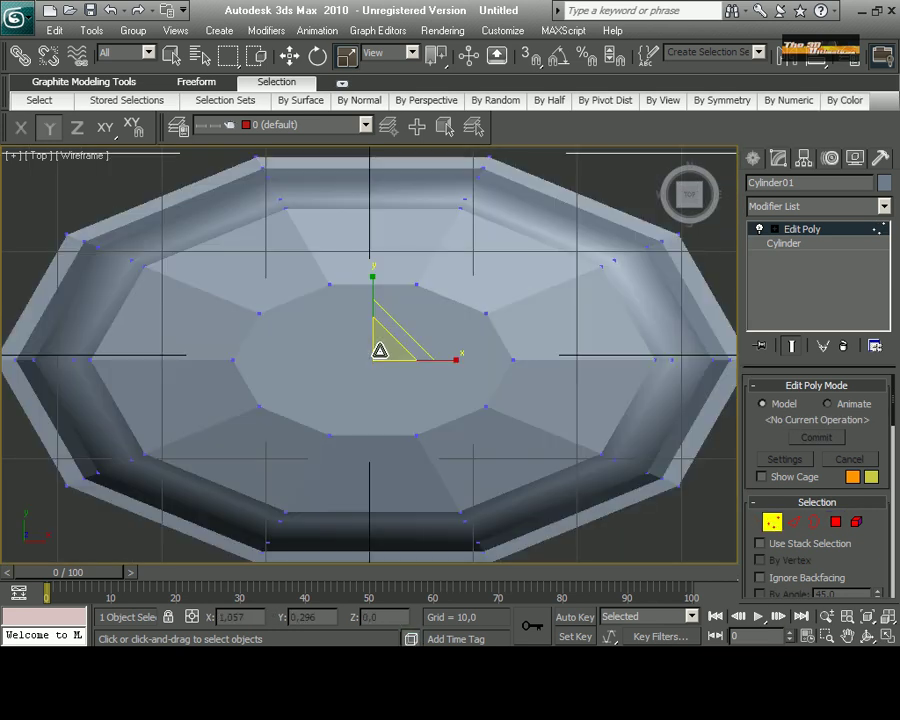
Move the four inner vertices outward: upper pair up, lower pair down.
key("w")
left_click(258, 314)
left_click_drag(259, 312, 258, 284)
left_click(486, 311)
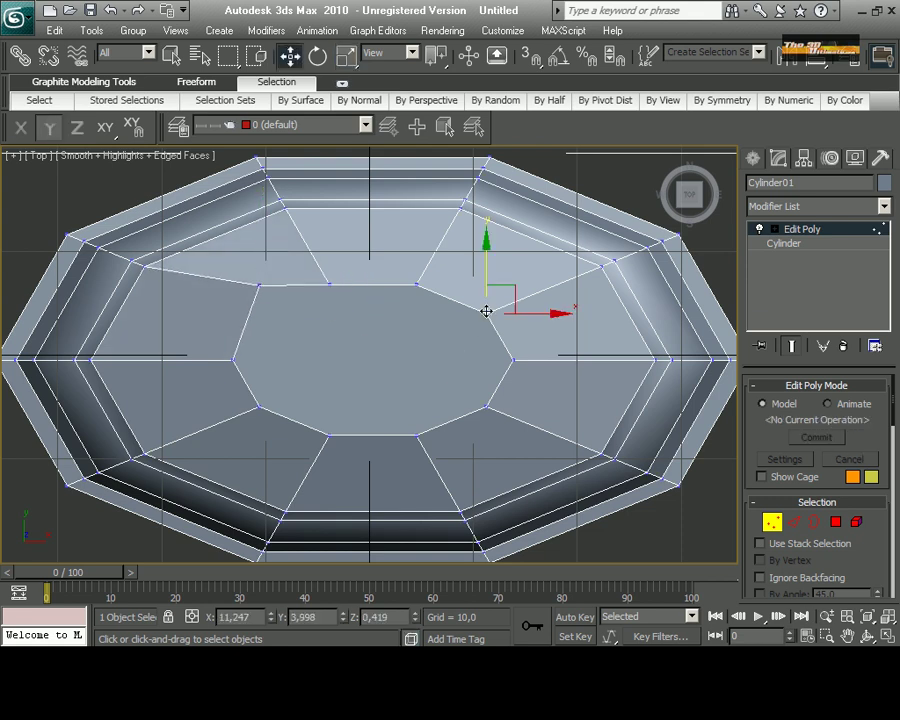
left_click_drag(486, 311, 486, 231)
left_click(258, 407)
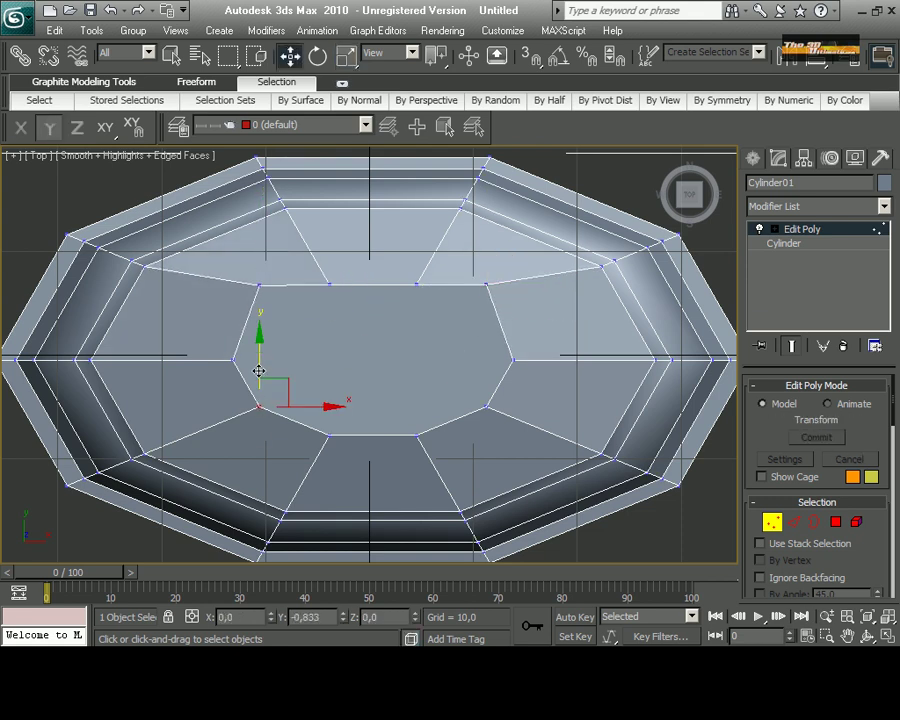
left_click_drag(260, 370, 260, 396)
left_click(486, 409)
mouse_move(486, 366)
left_mouse_down()
mouse_move(485, 393)
mouse_move(452, 359)
left_mouse_up()
Scale the central face wider along X and taller along Y.
key("r")
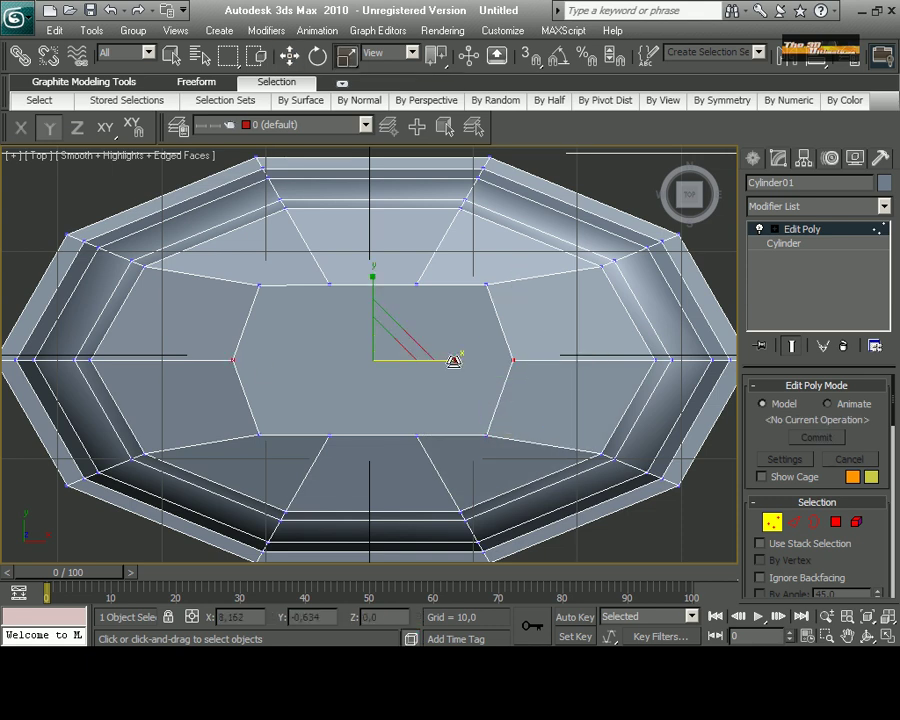
left_click(834, 522)
left_click(380, 380)
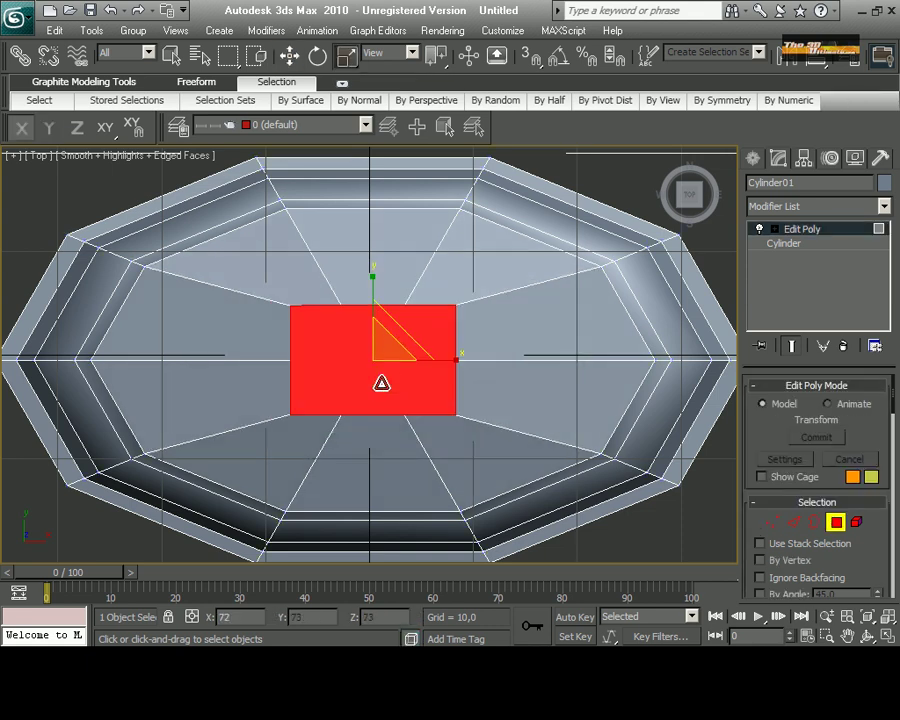
mouse_move(458, 354)
left_mouse_down()
mouse_move(444, 358)
mouse_move(538, 361)
left_mouse_up()
left_click_drag(373, 285, 375, 265)
Chamfer the vertex at the rectangle's left edge and move it left.
key("1")
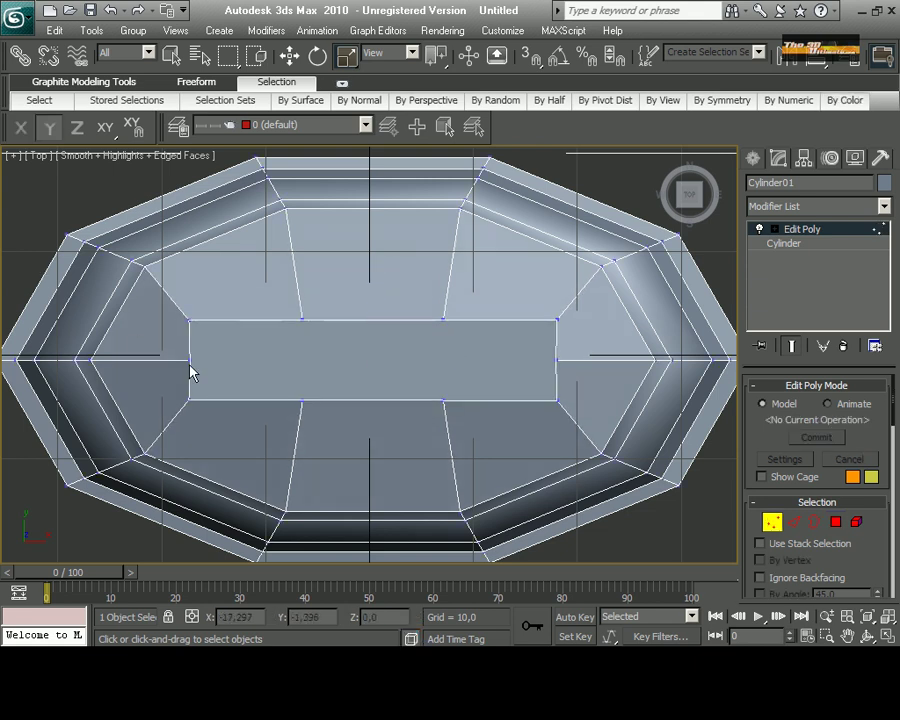
right_click(192, 373)
left_click(155, 442)
left_click_drag(186, 360, 182, 330)
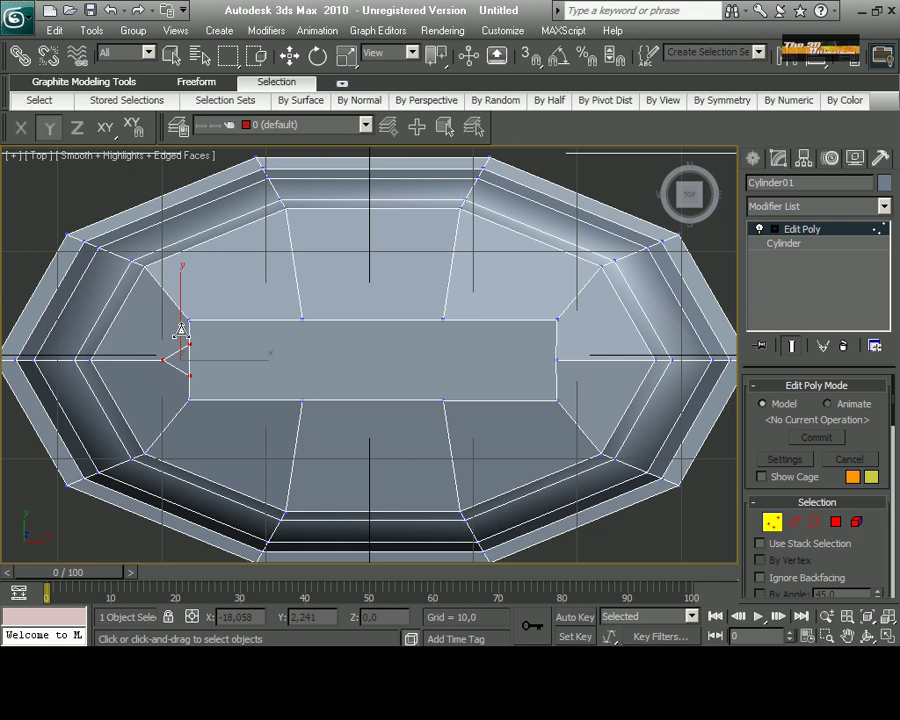
scroll(182, 330, "up", 5)
scroll(180, 330, "down", 1)
key("w")
mouse_move(456, 350)
left_mouse_down()
mouse_move(322, 360)
mouse_move(313, 271)
left_mouse_up()
Chamfer the remaining left-end vertices and bring the cup's right corner into view.
right_click(322, 360)
left_click(286, 447)
right_click(404, 251)
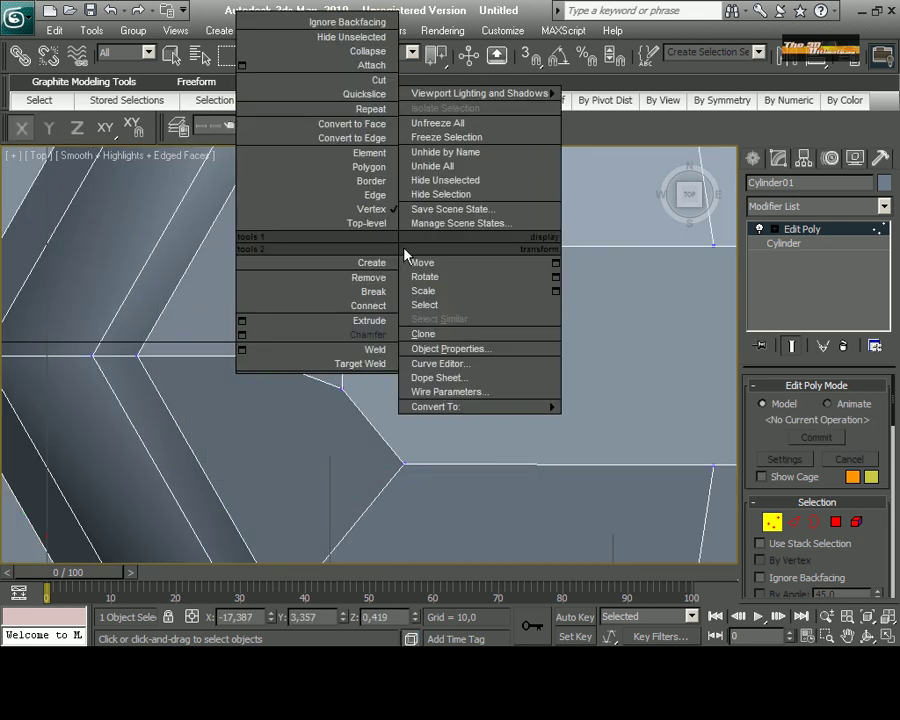
left_click(404, 262)
scroll(262, 366, "down", 4)
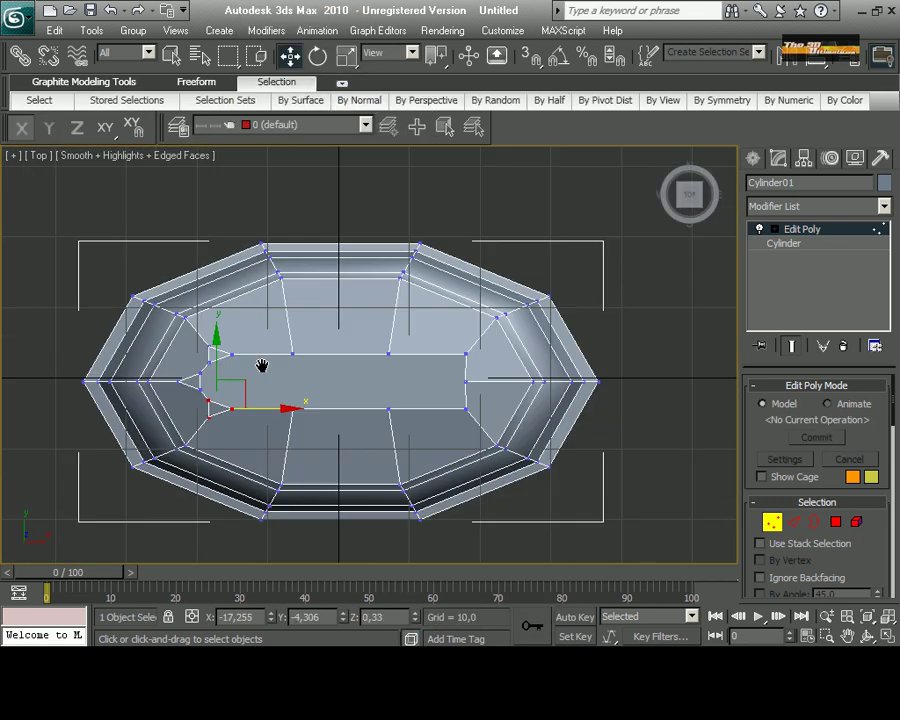
scroll(262, 366, "down", 1)
middle_click_drag(390, 394, 291, 392)
scroll(291, 392, "up", 3)
Cut a new edge across the end face at the cup's right end.
scroll(398, 390, "up", 2)
key("4")
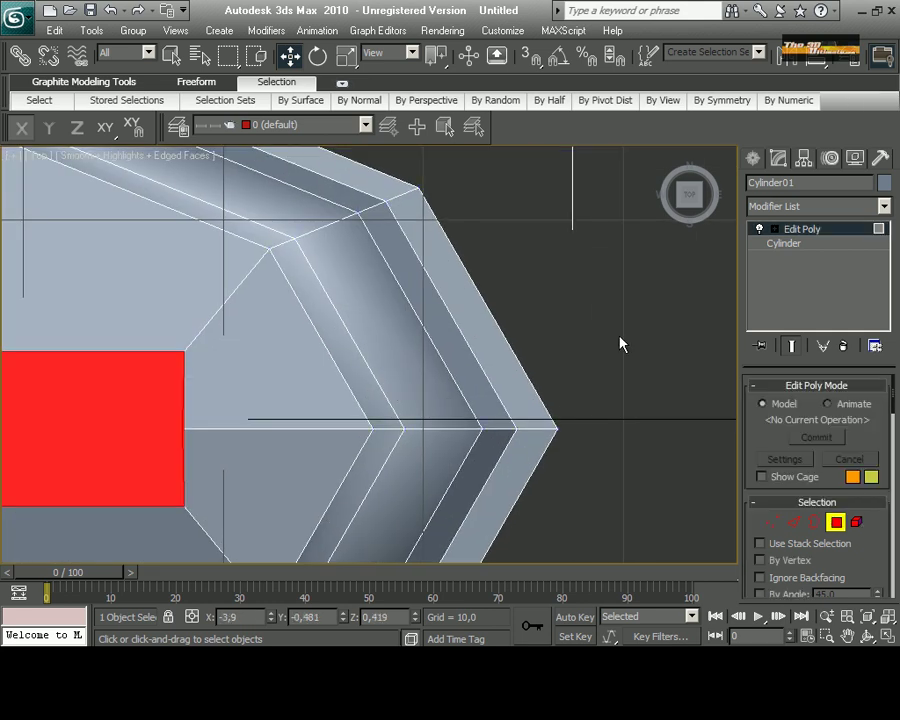
right_click(330, 370)
left_click(184, 352)
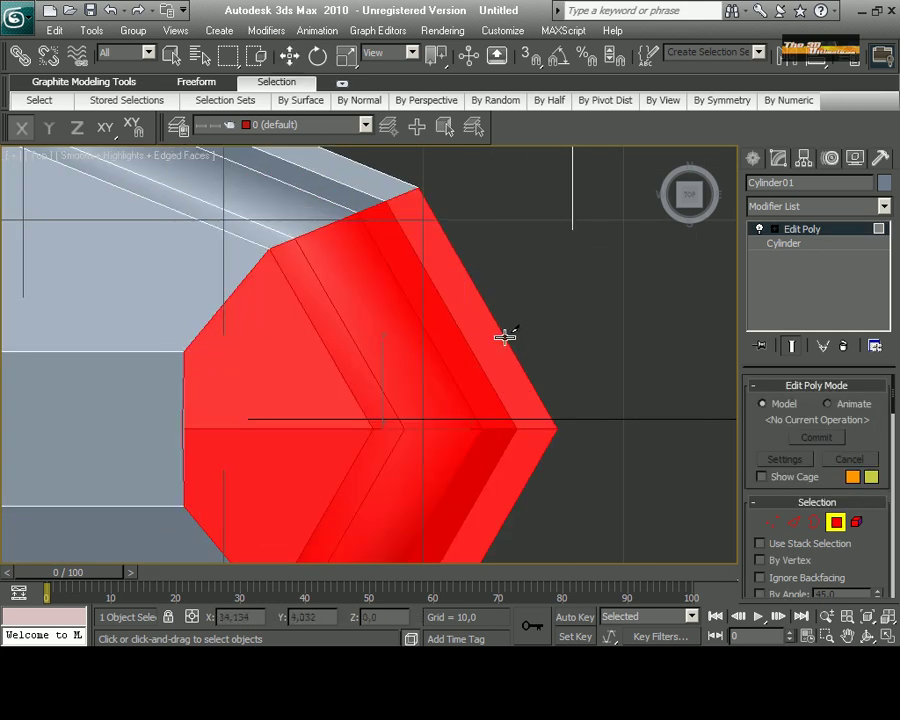
left_click(184, 350)
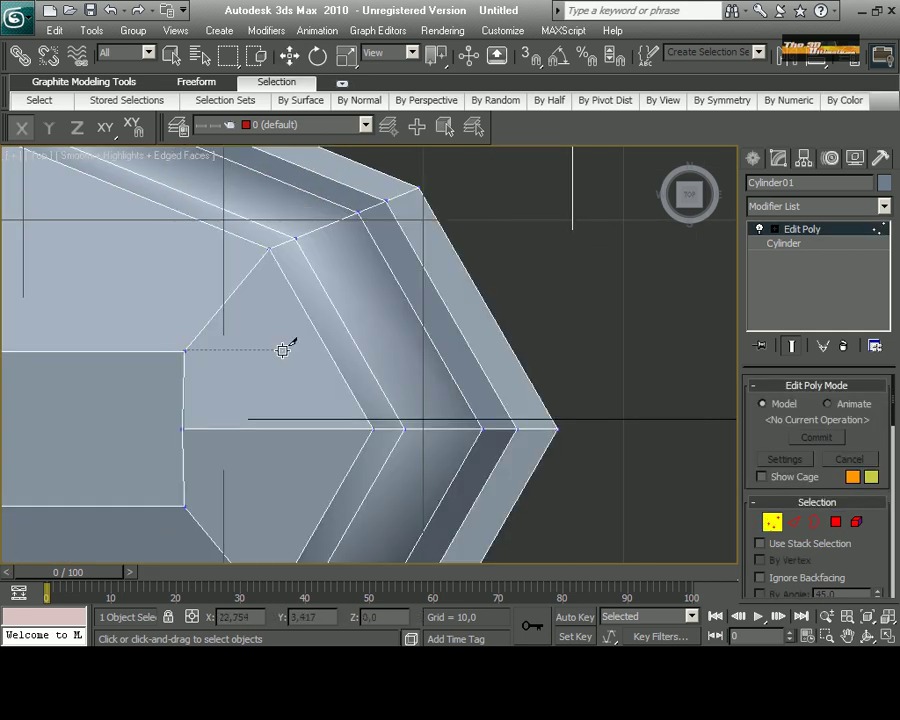
left_click(508, 341)
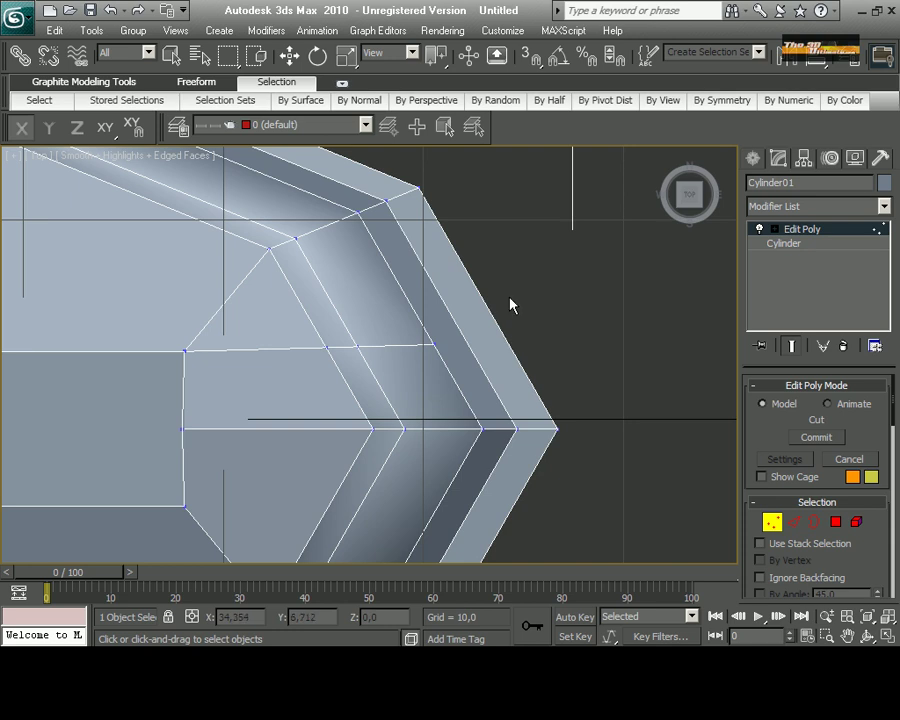
middle_click_drag(510, 305, 559, 196)
right_click(489, 392)
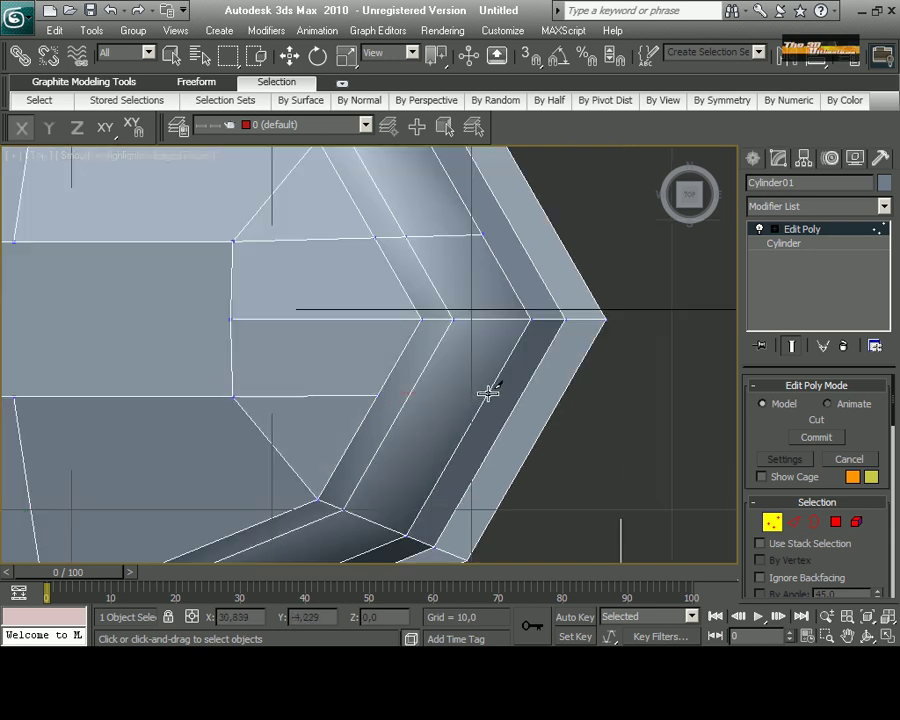
Slice the selected faces of the ear cup.
key("4")
right_click(279, 240)
left_click(243, 83)
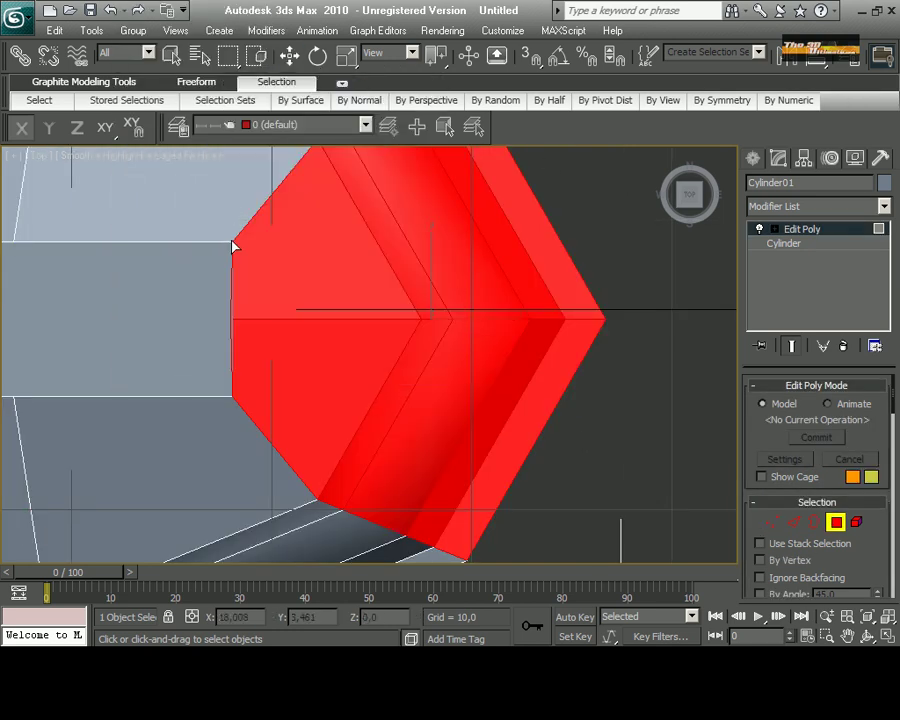
right_click(352, 247)
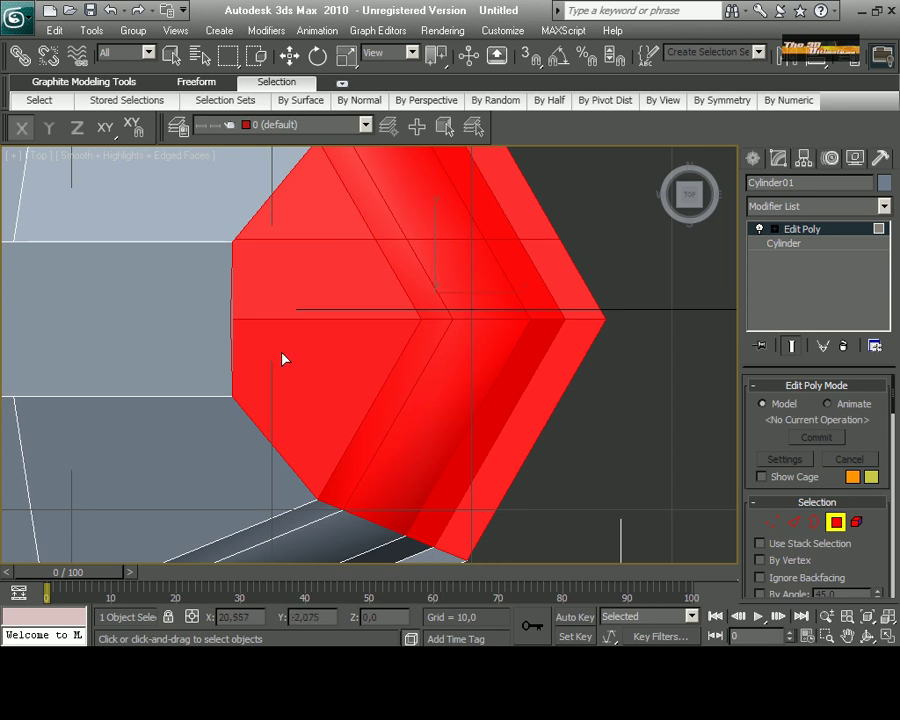
Move the end face's upper corner vertex to square off the rectangle's left end.
key("1")
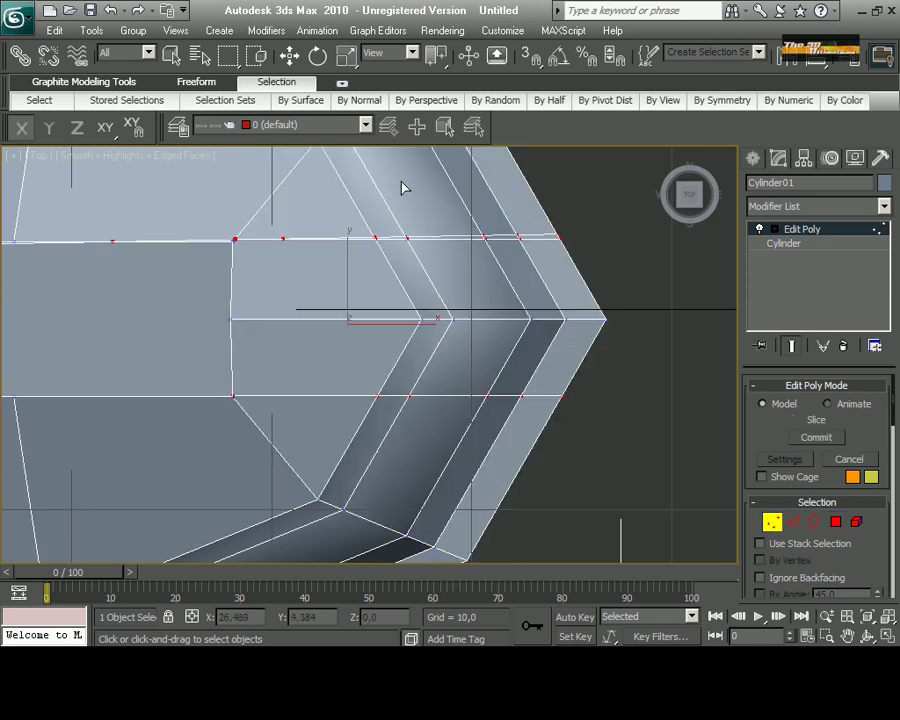
left_click(233, 238)
scroll(864, 478, "down", 5)
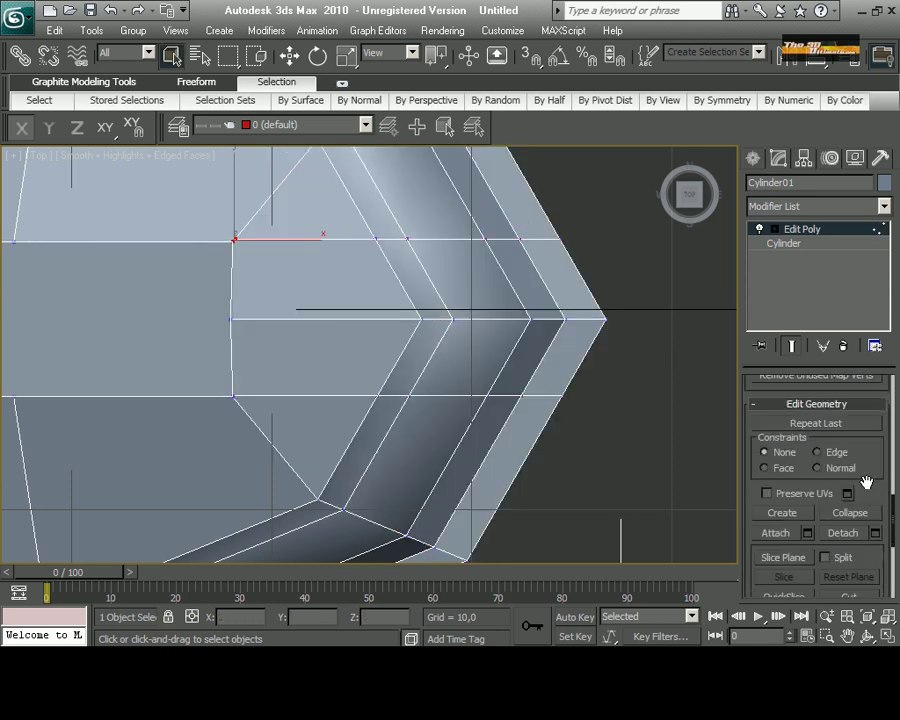
middle_click_drag(338, 259, 362, 313)
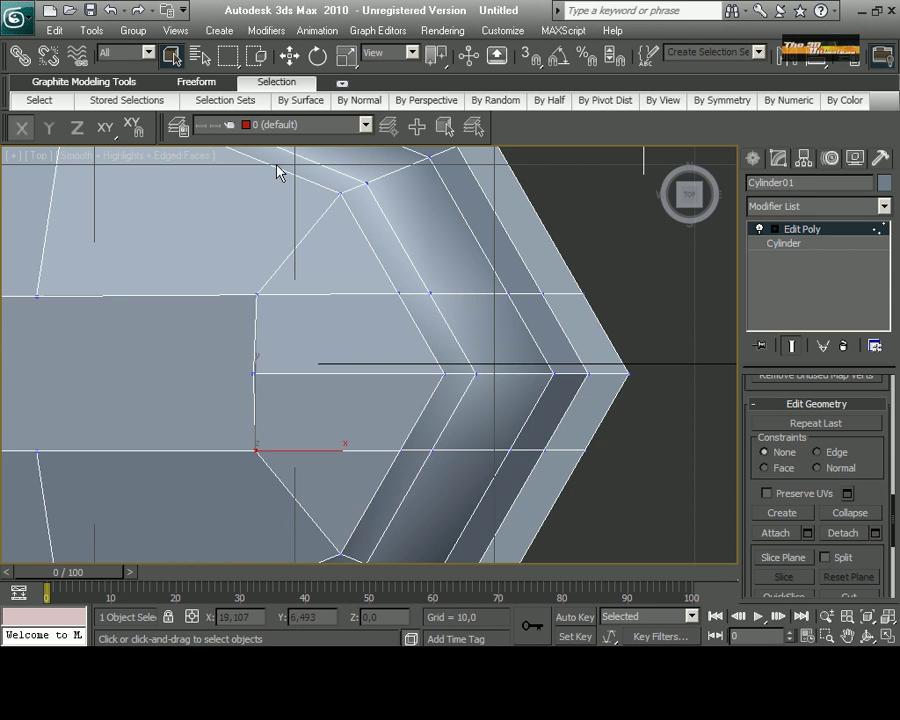
key("w")
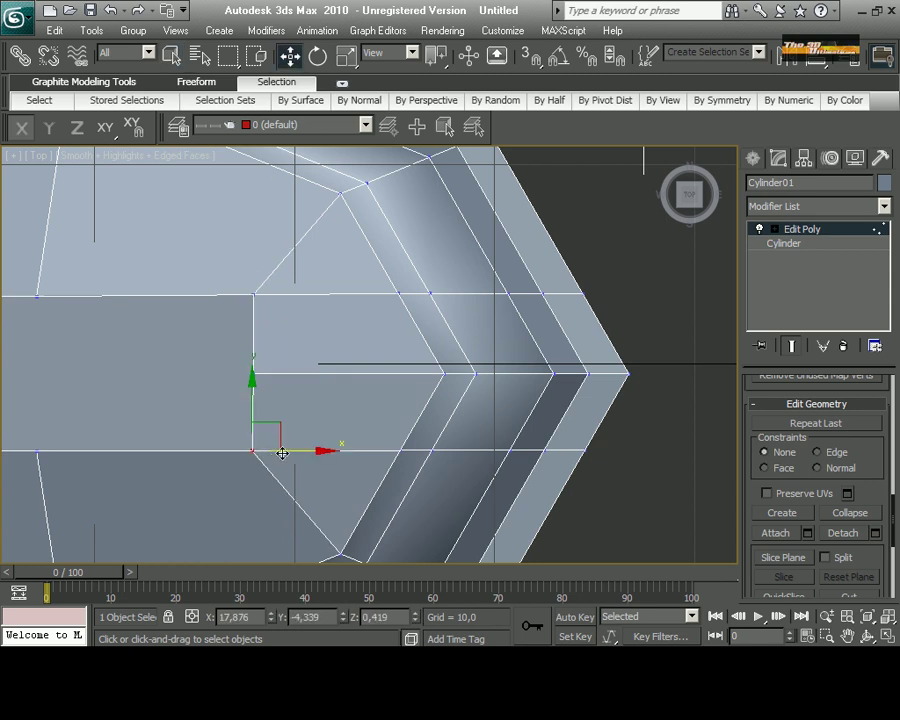
scroll(290, 440, "up", 3)
scroll(304, 404, "down", 4)
scroll(210, 404, "down", 1)
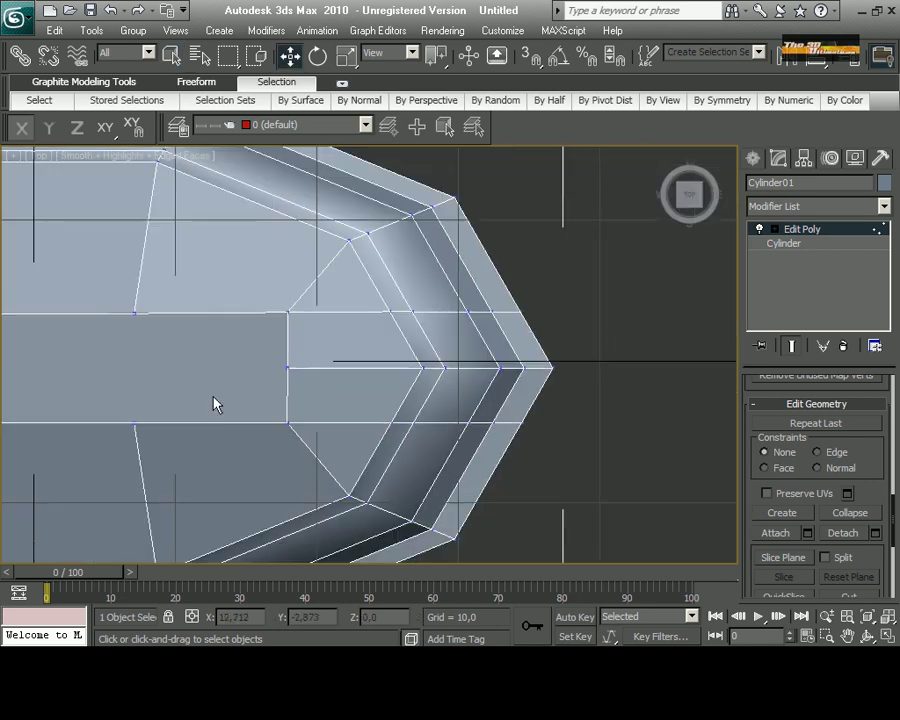
scroll(218, 401, "down", 1)
Target Weld the stray ledge vertex onto the vertex below, closing the face gap.
key("alt+w")
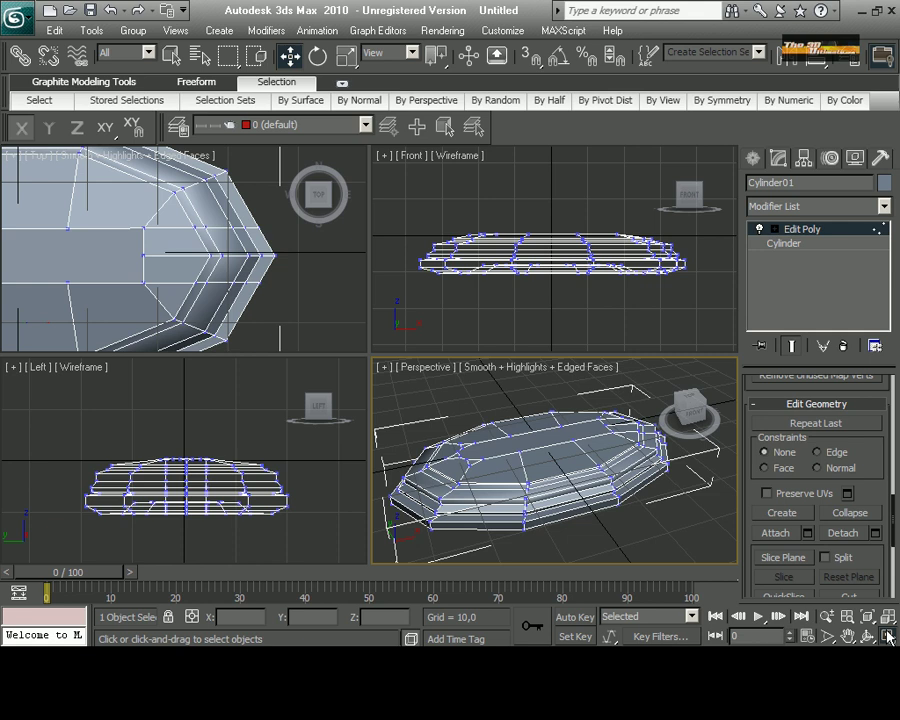
left_click(888, 636)
left_click(867, 636)
mouse_move(428, 345)
left_mouse_down()
mouse_move(398, 393)
mouse_move(454, 402)
left_mouse_up()
scroll(456, 398, "up", 3)
scroll(420, 405, "up", 2)
key("6")
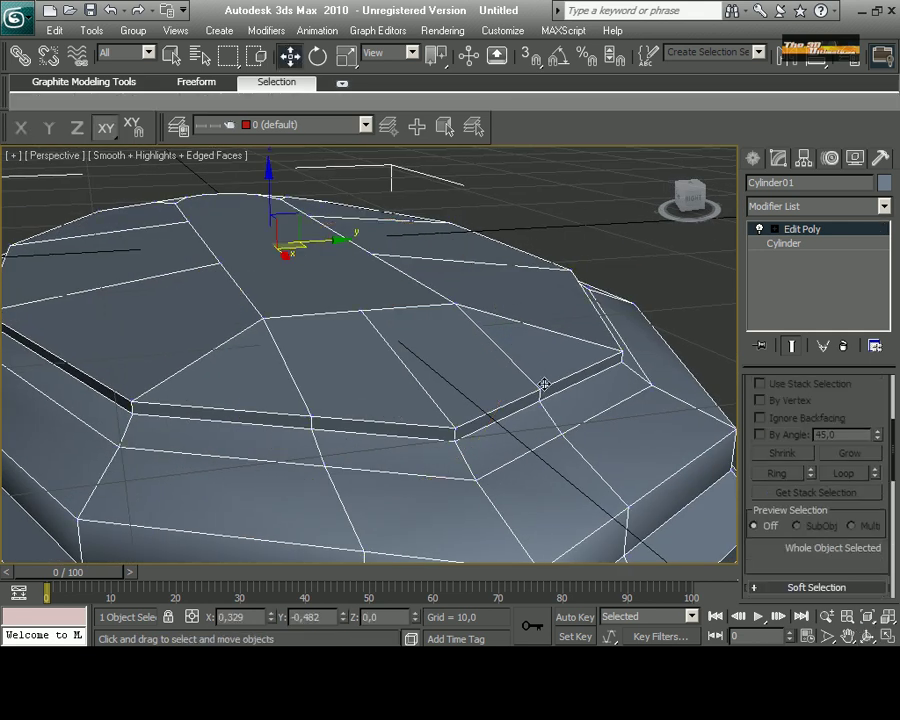
key("q")
key("1")
left_click(541, 399)
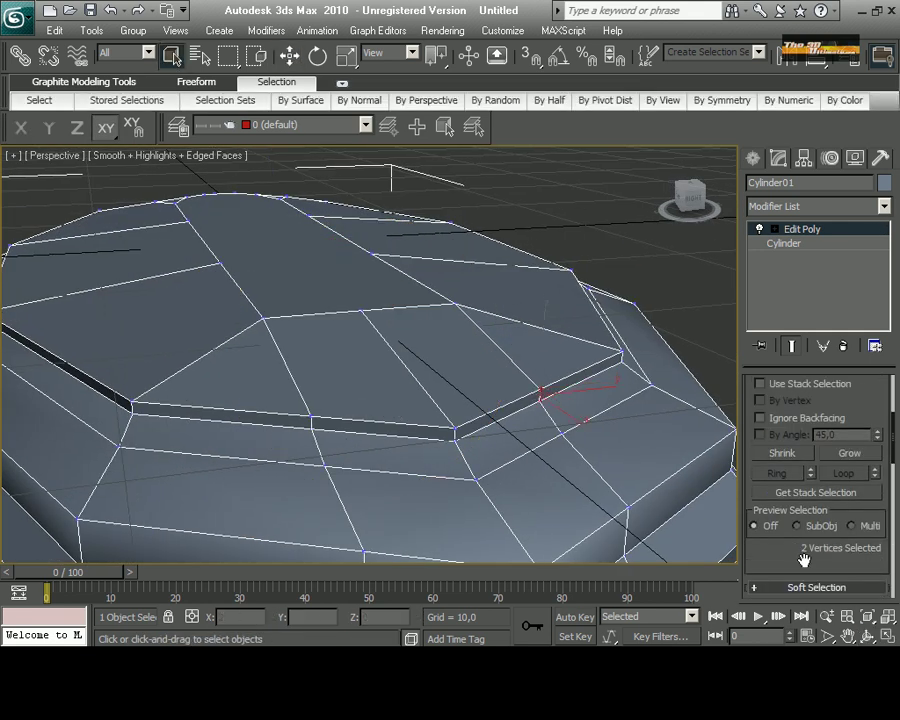
scroll(820, 600, "down", 5)
scroll(843, 520, "up", 2)
left_click(850, 453)
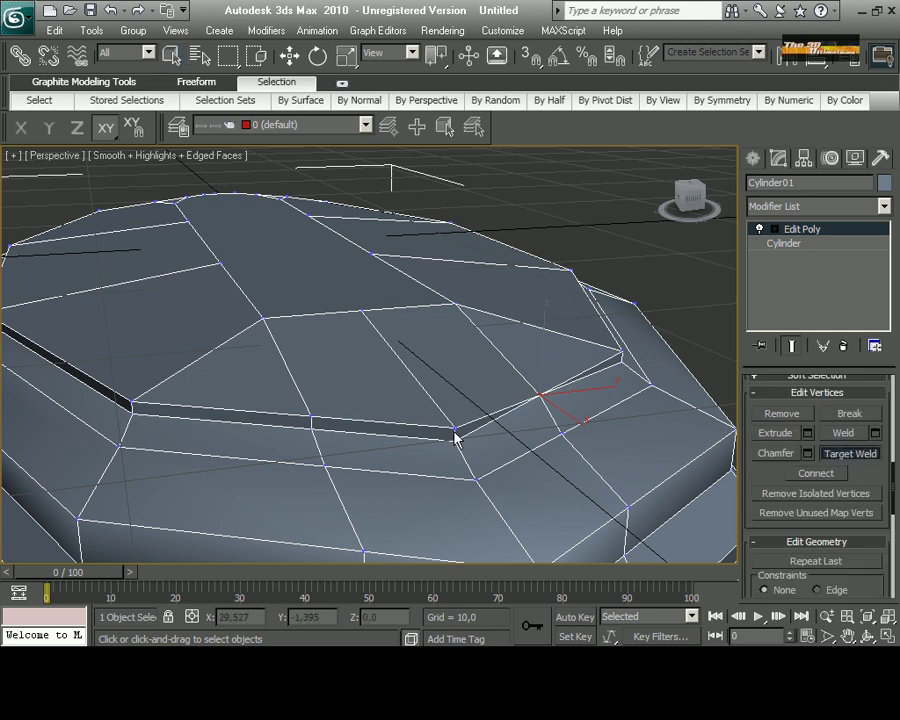
left_click(455, 438)
scroll(425, 475, "down", 3)
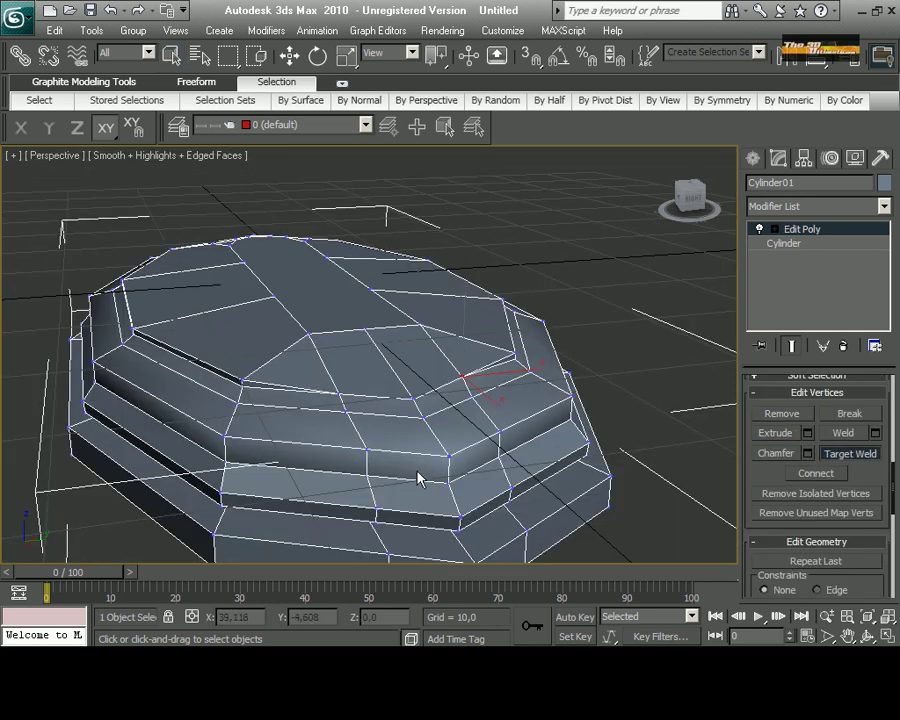
Paint-select a strip of 11 top polygons running to the ear cup rim.
left_click(866, 637)
left_click_drag(466, 362, 418, 366)
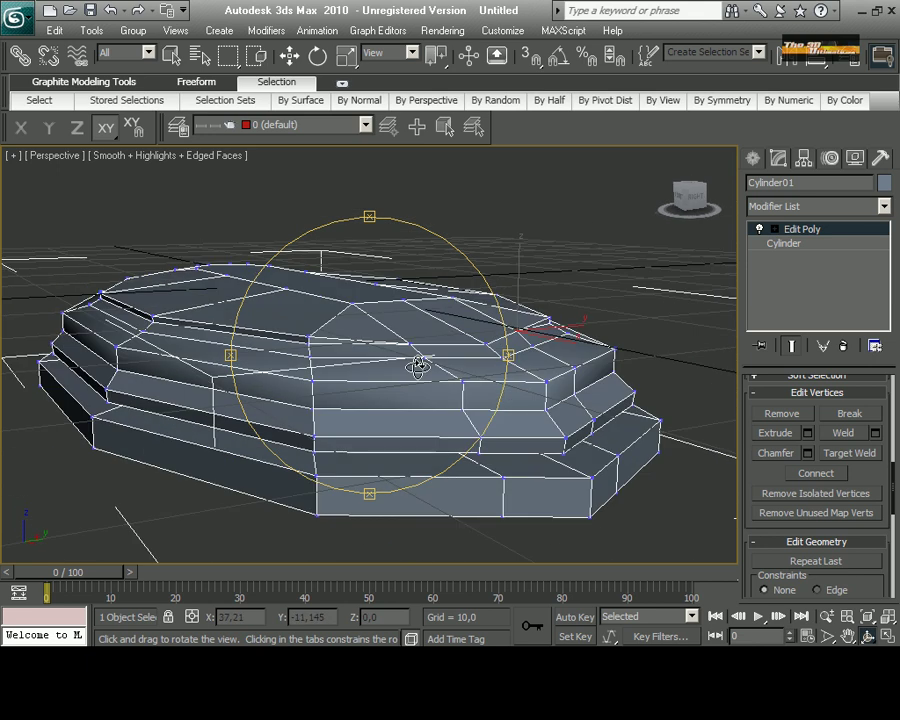
left_click(172, 55)
key("4")
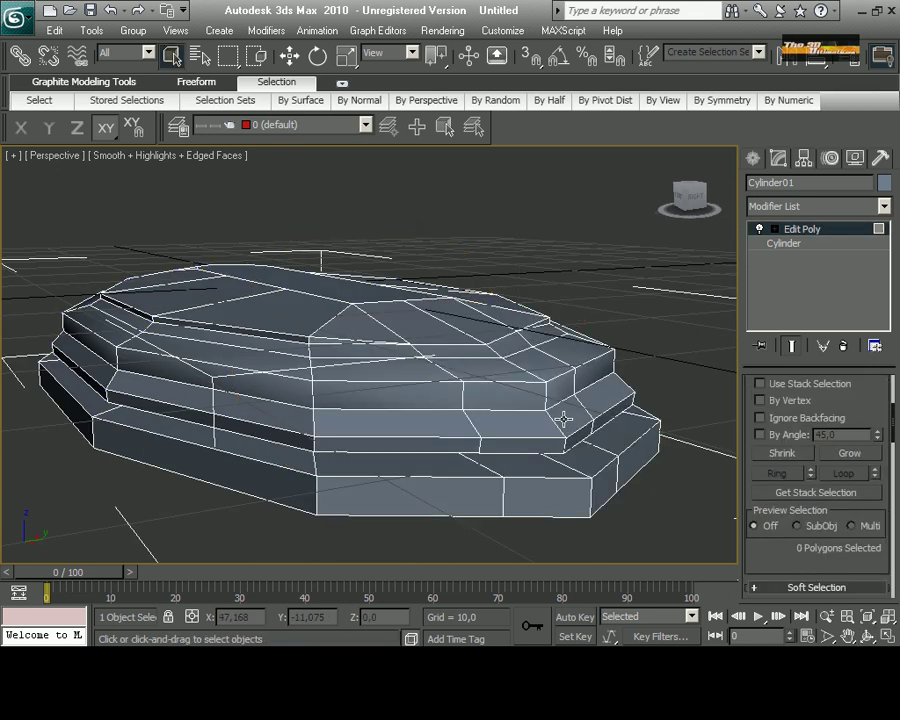
mouse_move(575, 405)
left_mouse_down()
mouse_move(470, 385)
mouse_move(460, 345)
mouse_move(420, 305)
mouse_move(205, 270)
left_mouse_up()
mouse_move(250, 340)
middle_mouse_down("alt")
mouse_move(516, 366)
mouse_move(438, 394)
mouse_move(377, 382)
middle_mouse_up("alt")
Adjust the face strip's end vertices at the rim in the maximized Front view.
key("alt+w")
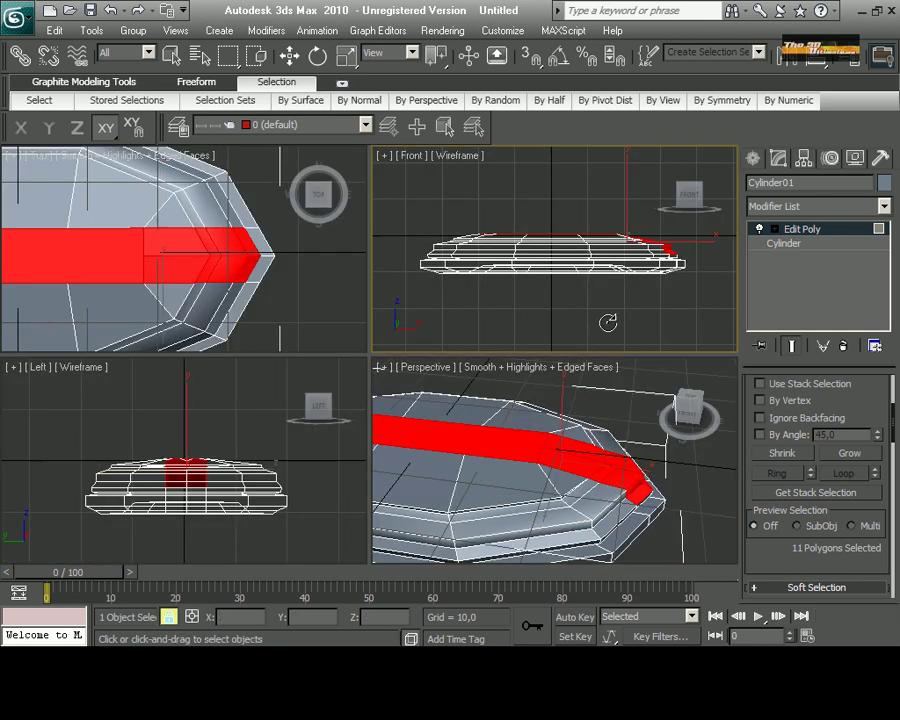
right_click(560, 260)
key("alt+w")
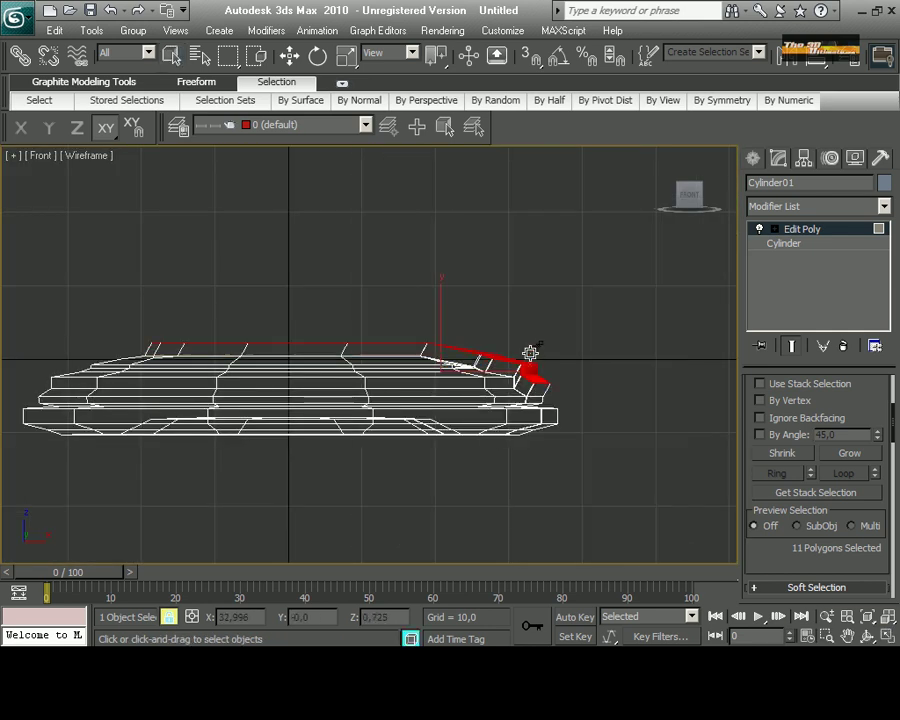
scroll(530, 352, "up", 2)
key("w")
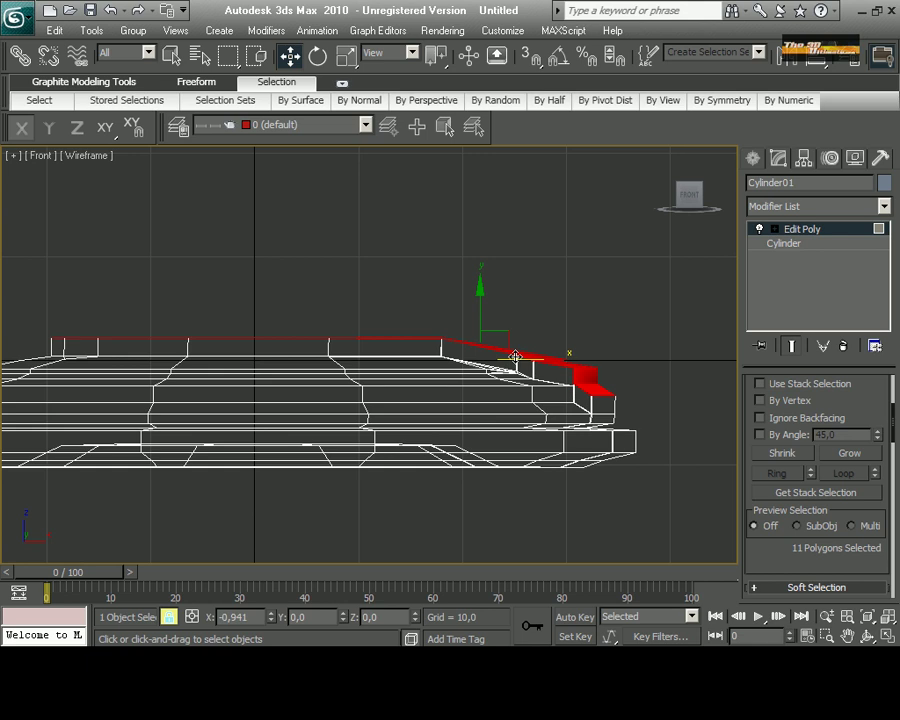
scroll(602, 365, "up", 3)
middle_click_drag(610, 358, 522, 354)
key("1")
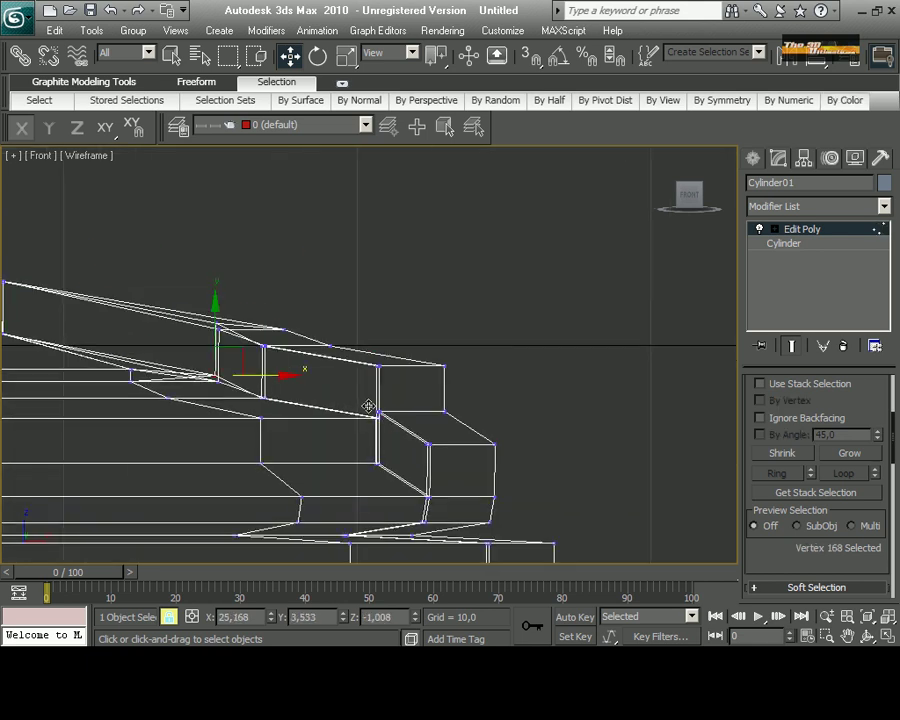
middle_click_drag(351, 344, 349, 342)
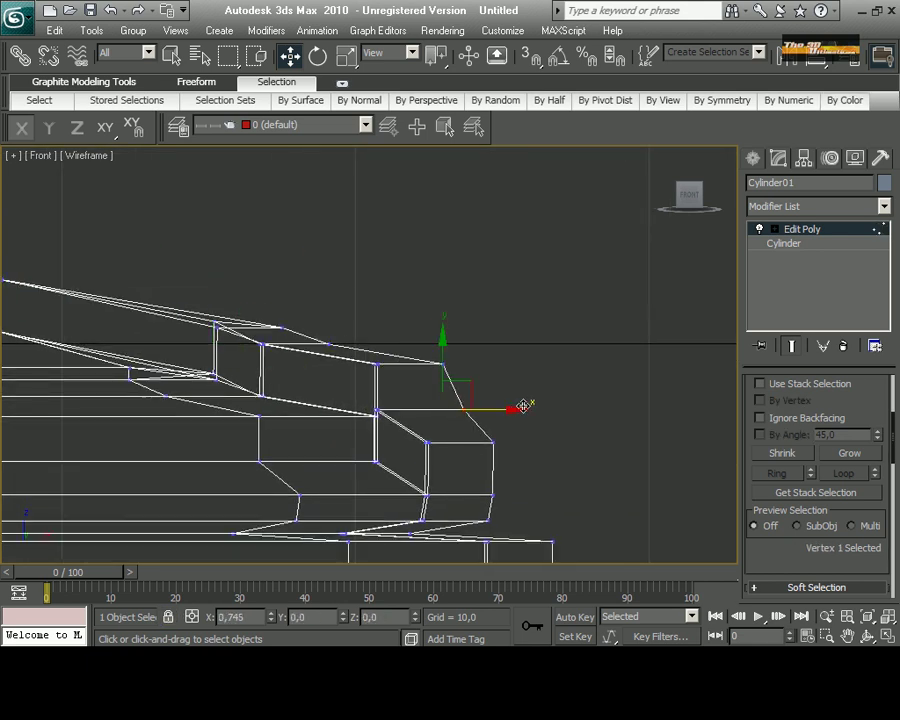
scroll(616, 414, "down", 2)
Target Weld a corner vertex at the strip's end in the Perspective view.
key("alt+w")
key("alt+w")
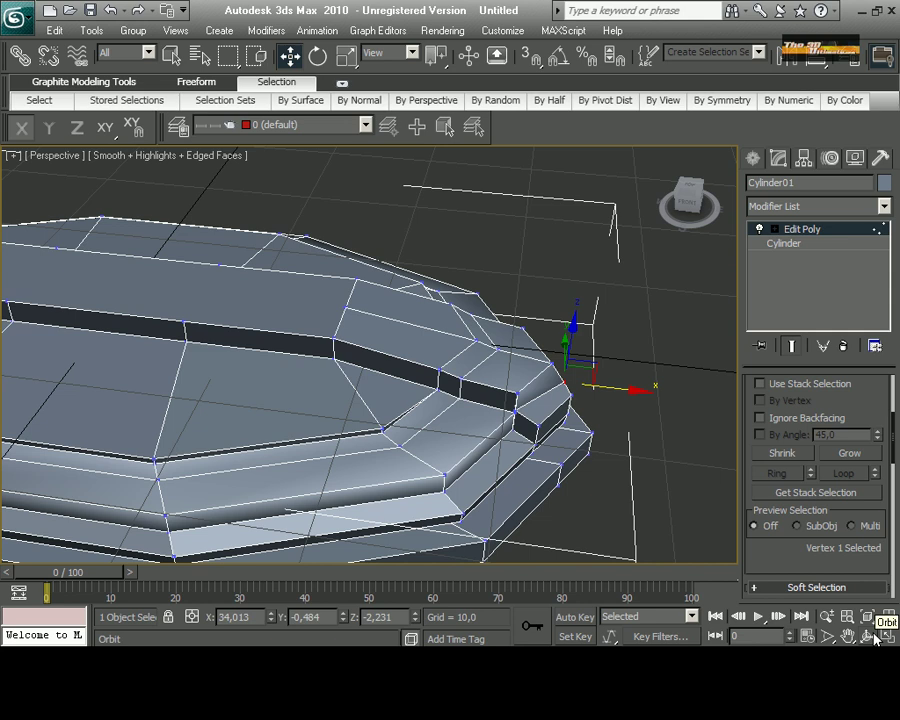
left_click(876, 637)
left_click_drag(279, 322, 344, 389)
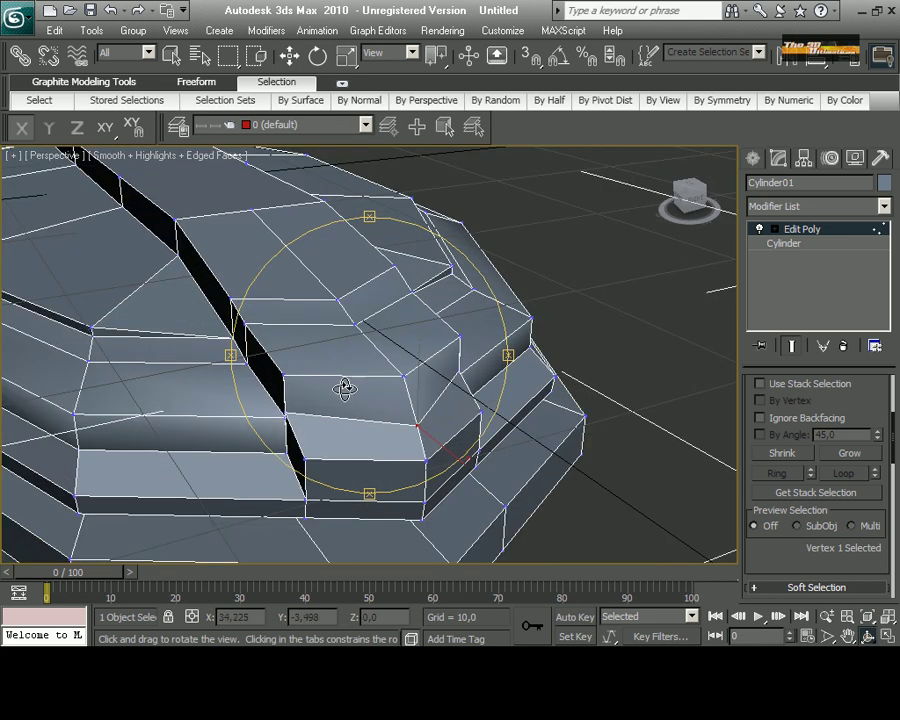
key("w")
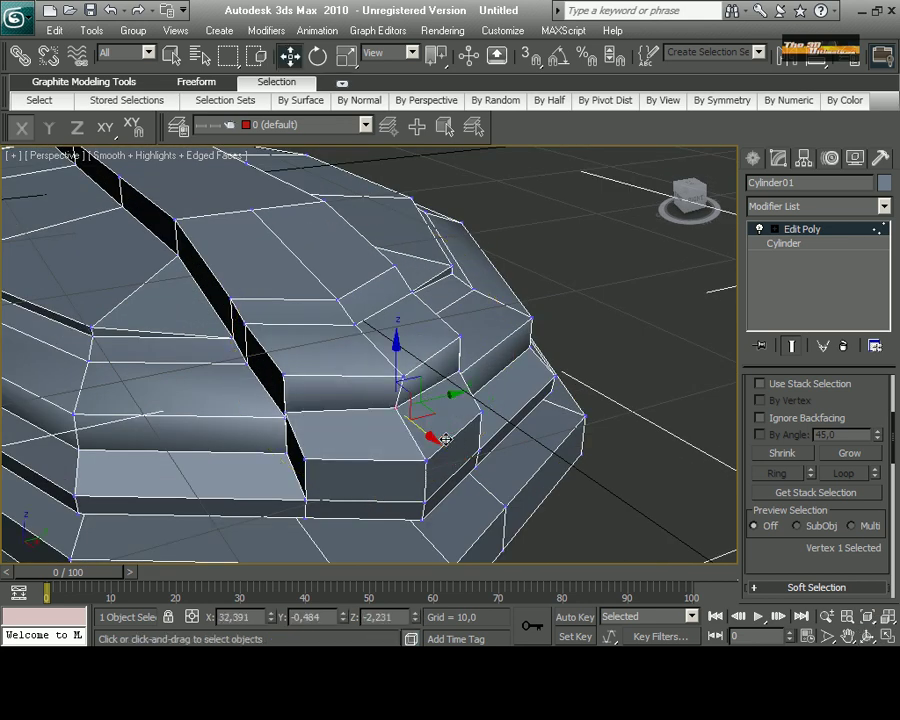
scroll(800, 567, "down", 2)
left_click(849, 568)
left_click(400, 405)
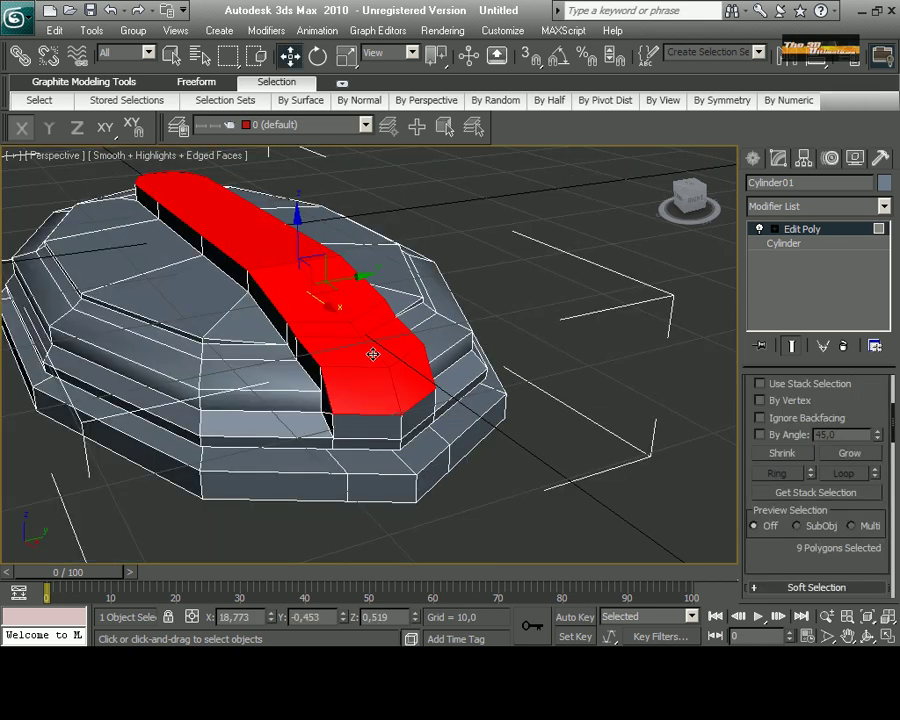
Extrude the four rim faces outward, then level and tilt the band's end downward.
left_click(885, 636)
key("alt+w")
right_click(268, 414)
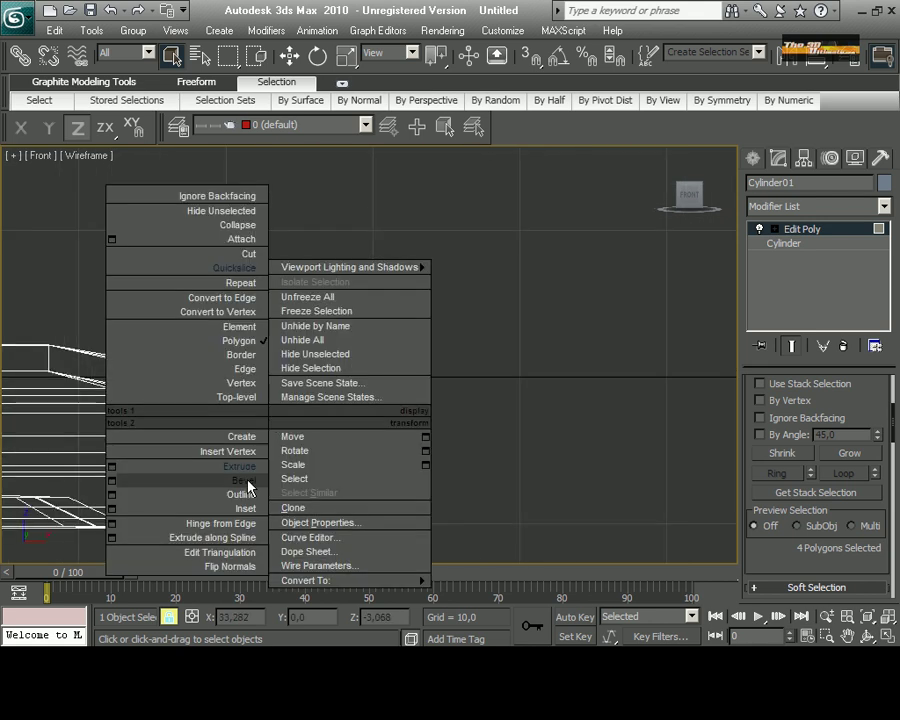
left_click(249, 484)
left_click_drag(255, 440, 262, 196)
scroll(258, 338, "down", 3)
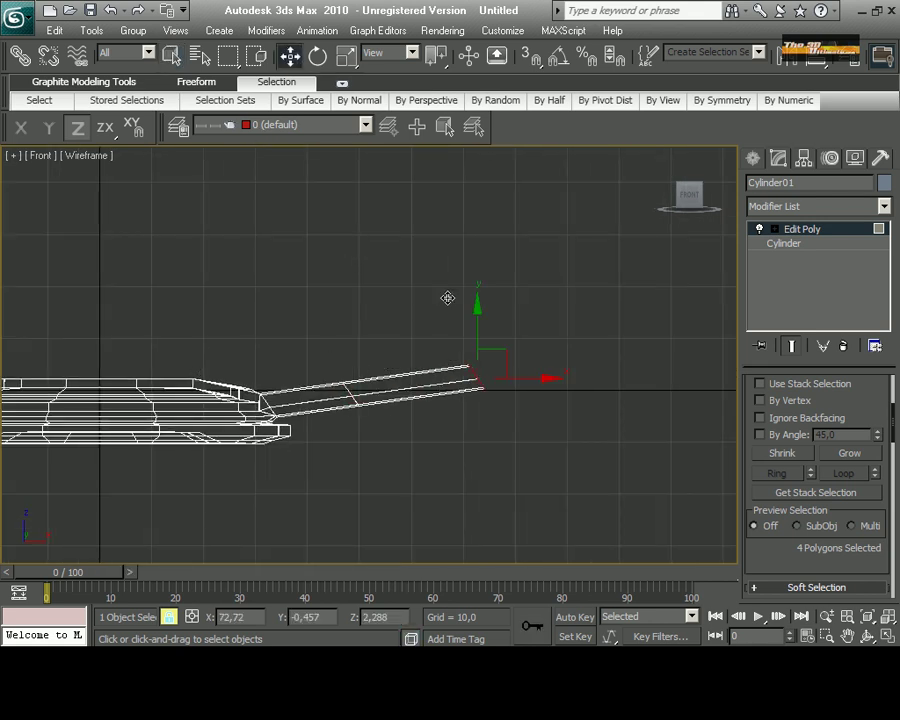
left_click_drag(482, 357, 476, 328)
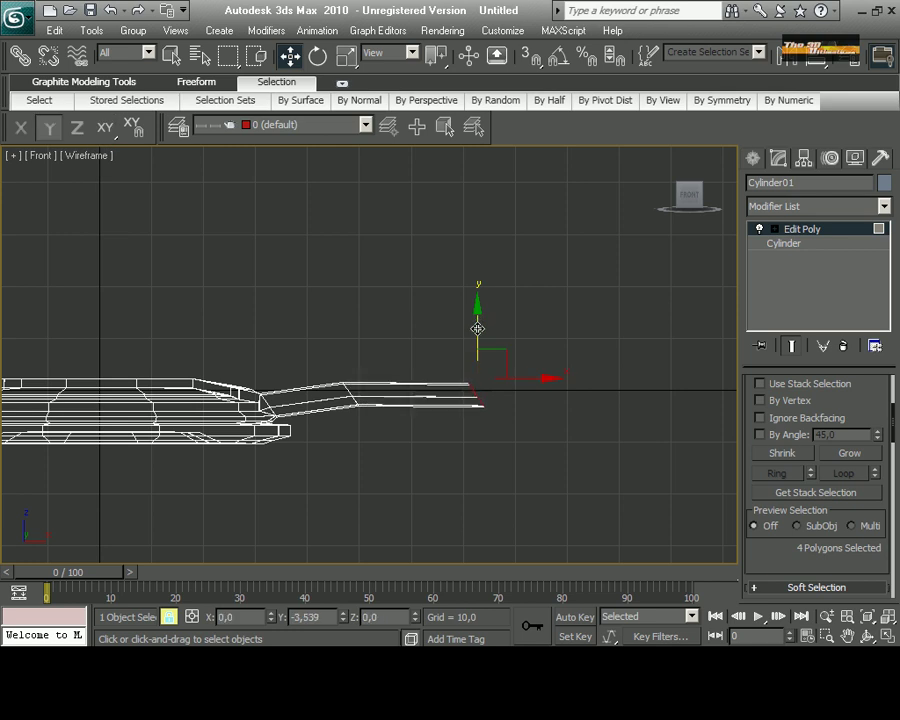
scroll(402, 316, "up", 3)
key("e")
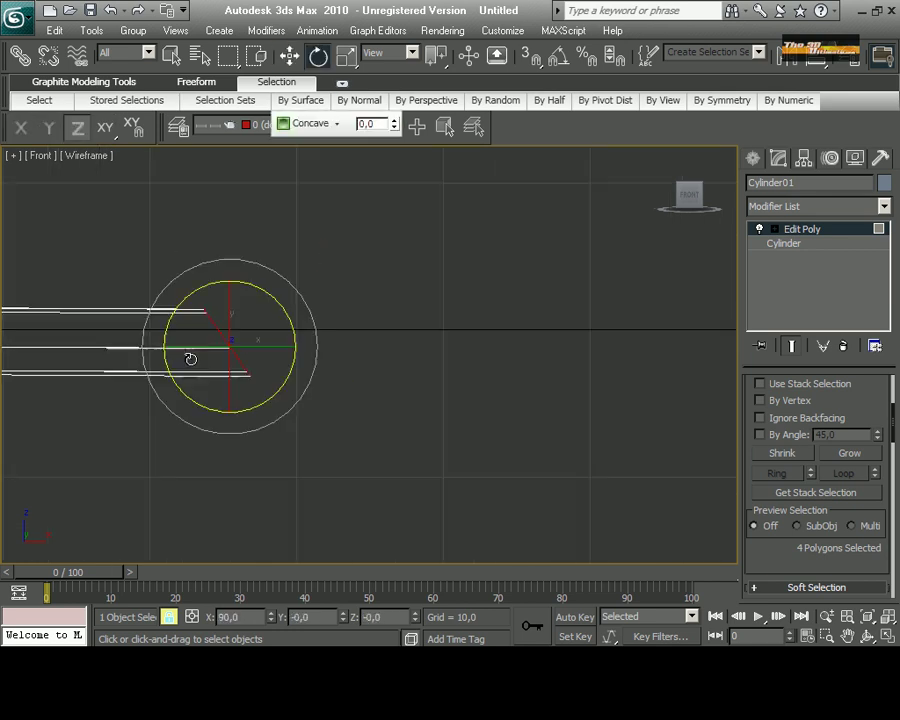
left_click_drag(190, 356, 203, 400)
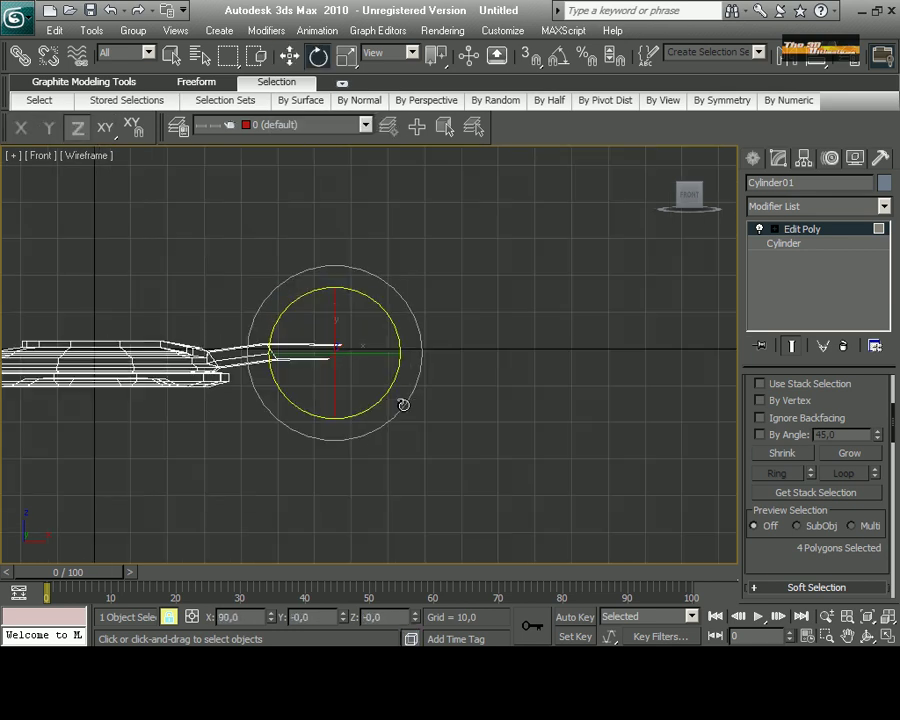
Extrude the band again and pull its end down so it bends downward.
right_click(376, 345)
left_click(398, 362)
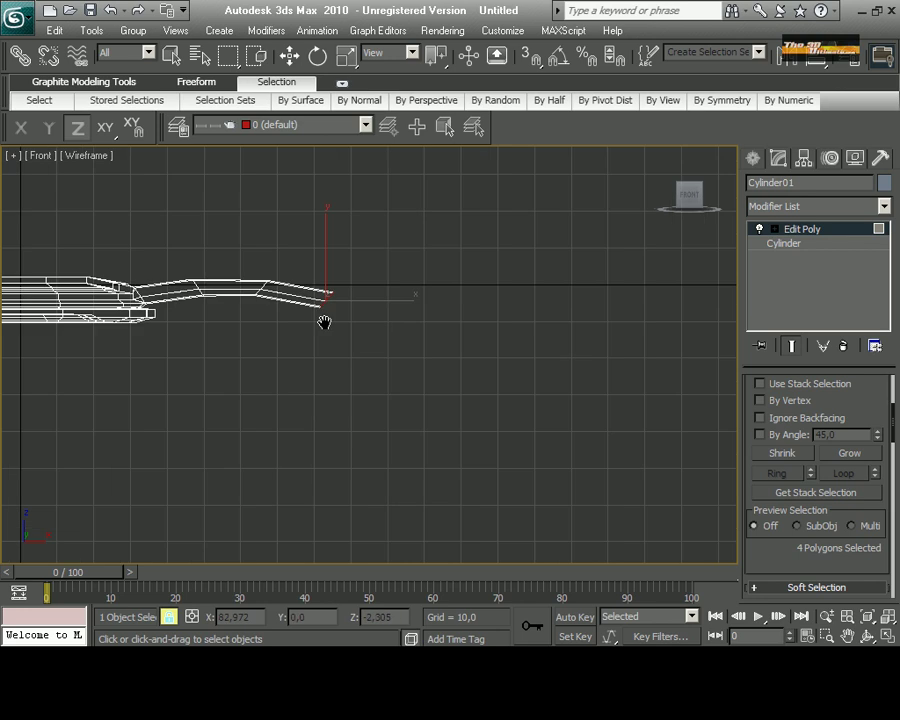
scroll(330, 320, "up", 3)
key("e")
key("w")
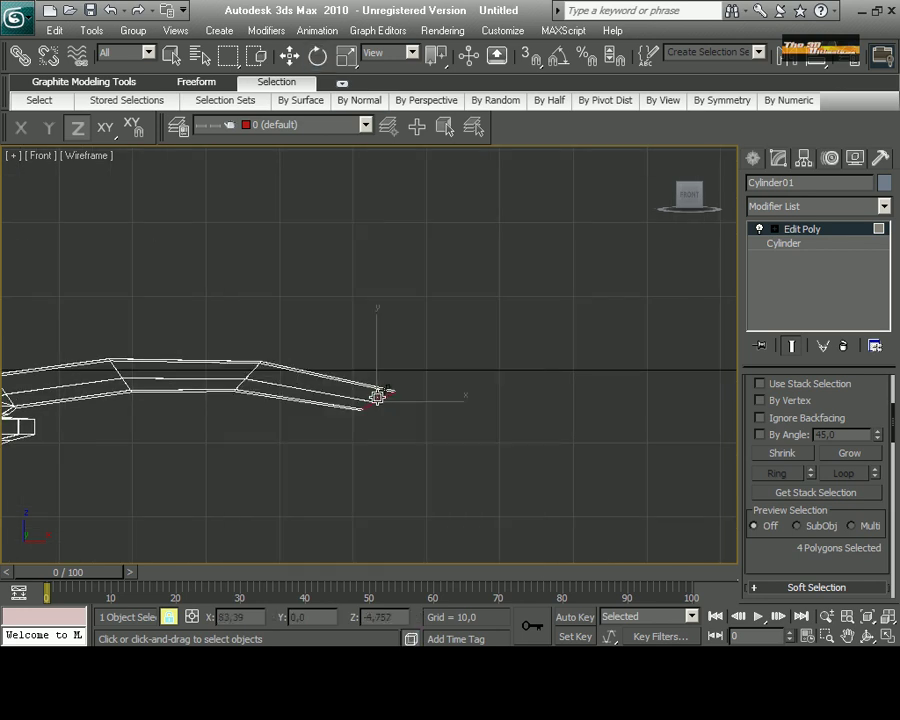
mouse_move(500, 432)
left_mouse_down()
mouse_move(438, 504)
mouse_move(466, 503)
left_mouse_up()
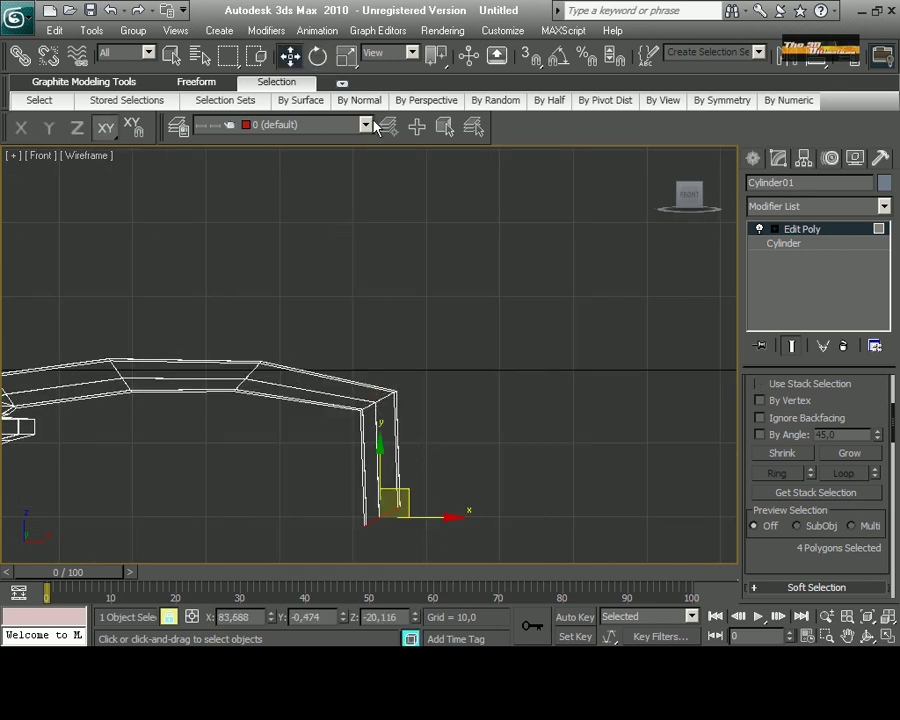
middle_click_drag(466, 503, 471, 452)
key("e")
scroll(426, 497, "down", 2)
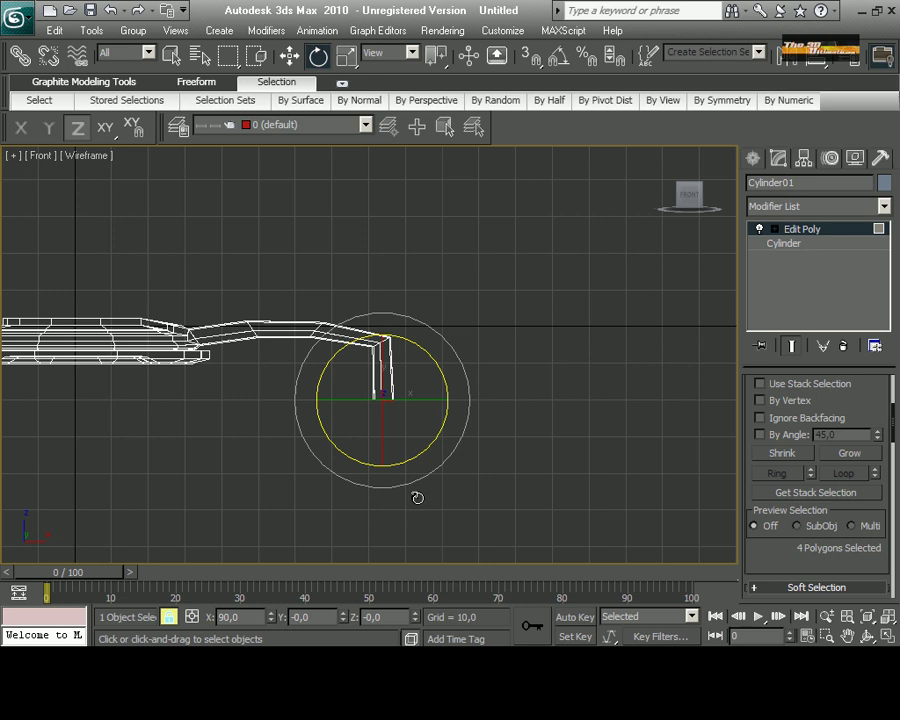
Add a Symmetry modifier mirrored on Z and reposition its mirror plane along the band.
left_click(808, 206)
key("s")
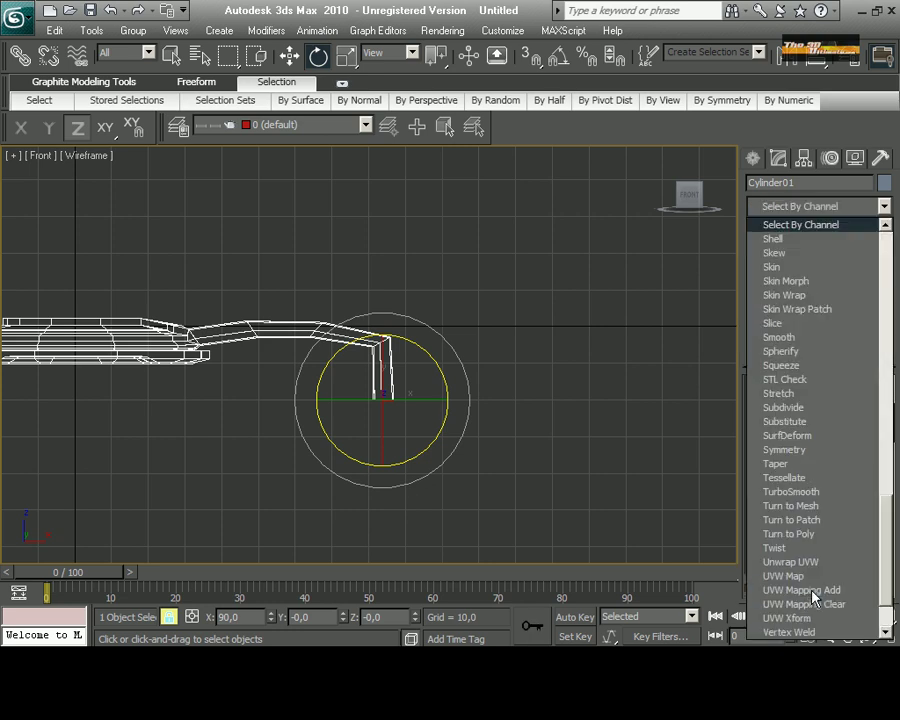
left_click(808, 462)
left_click(841, 418)
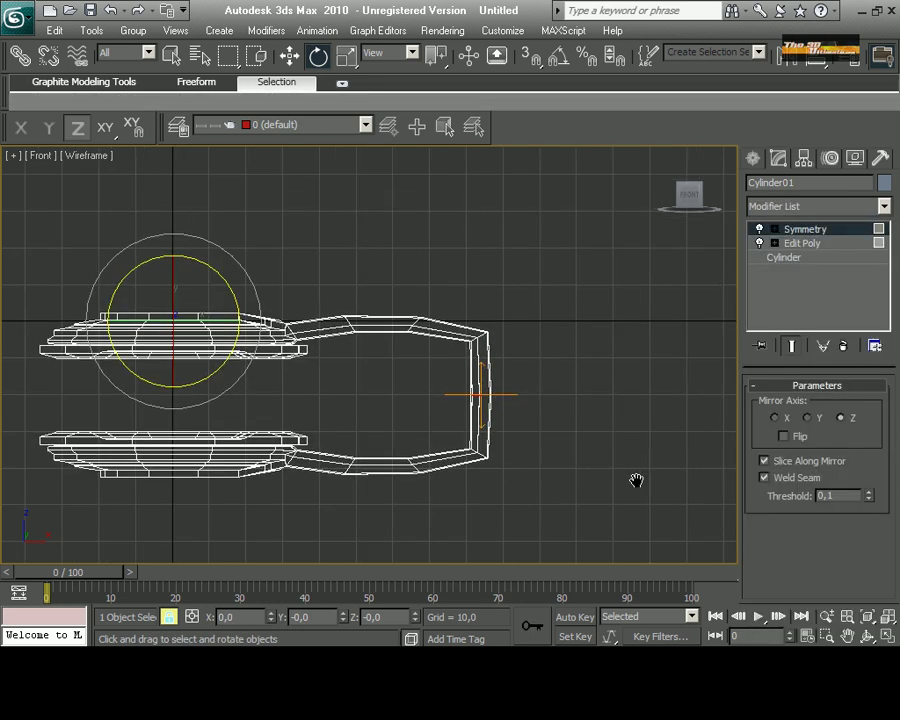
scroll(575, 455, "up", 2)
left_click(774, 229)
left_click(805, 243)
middle_click_drag(717, 402, 607, 385)
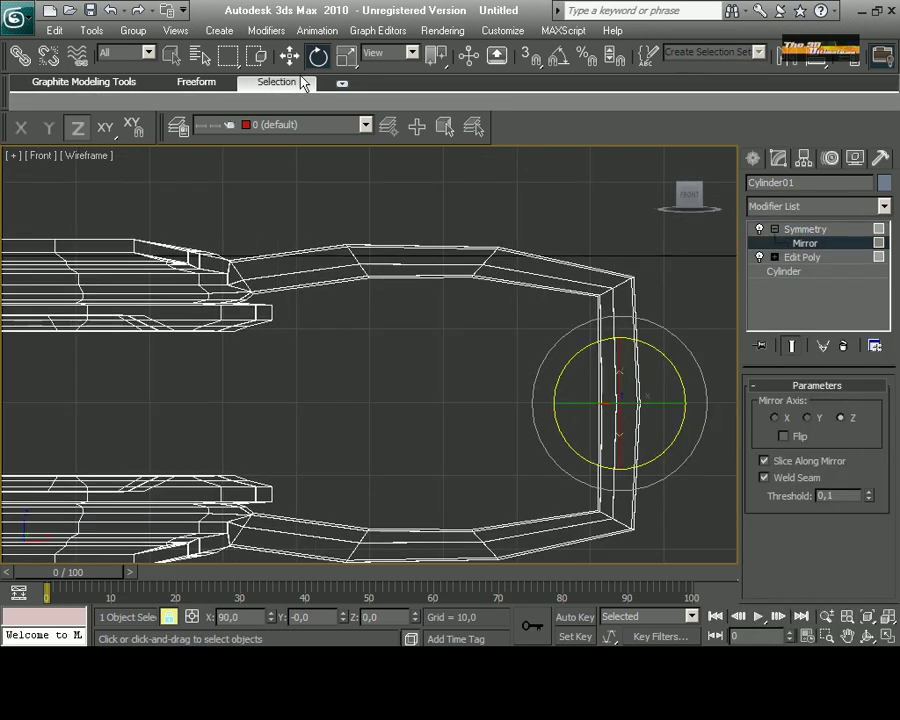
key("w")
scroll(666, 454, "up", 2)
mouse_move(617, 343)
left_mouse_down()
mouse_move(615, 393)
mouse_move(615, 345)
left_mouse_up()
scroll(615, 345, "down", 2)
Back in Edit Poly, rotate the ear cup vertices to tilt both cups.
left_click(802, 257)
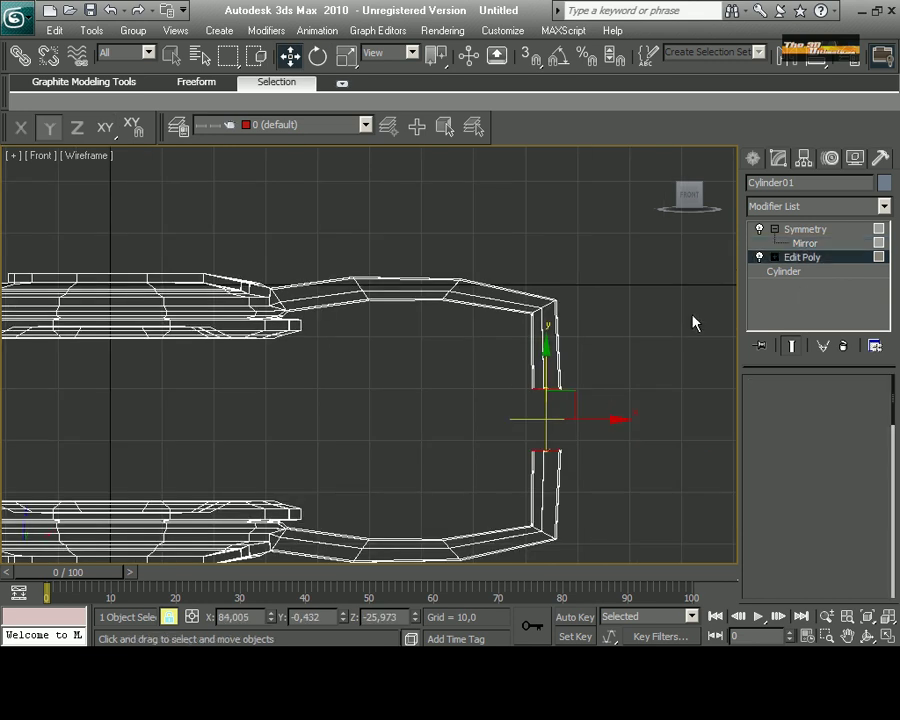
key("4")
middle_click_drag(412, 437, 534, 437)
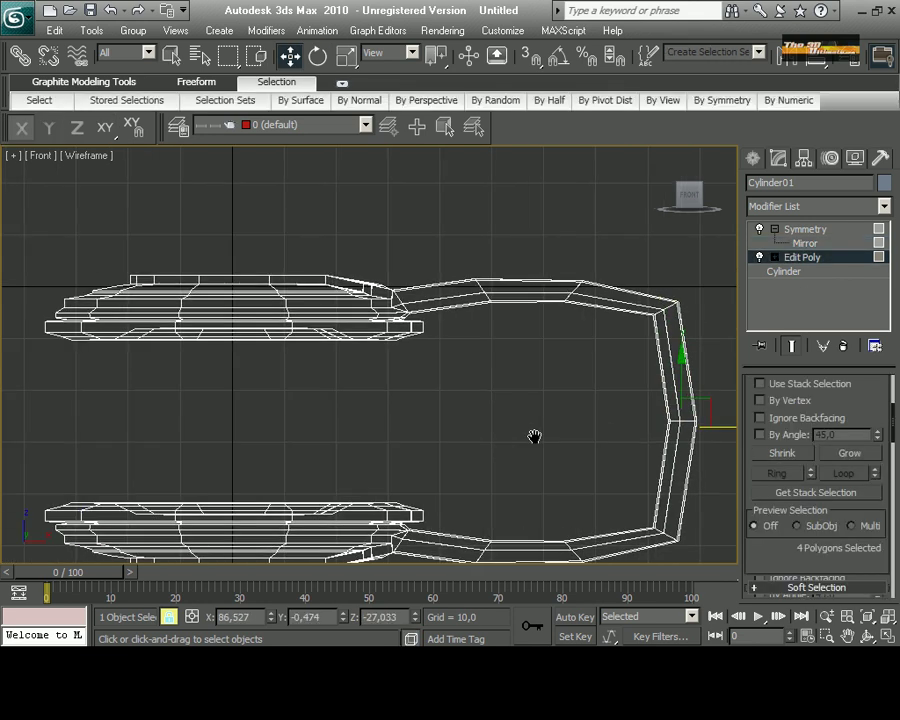
key("1")
key("e")
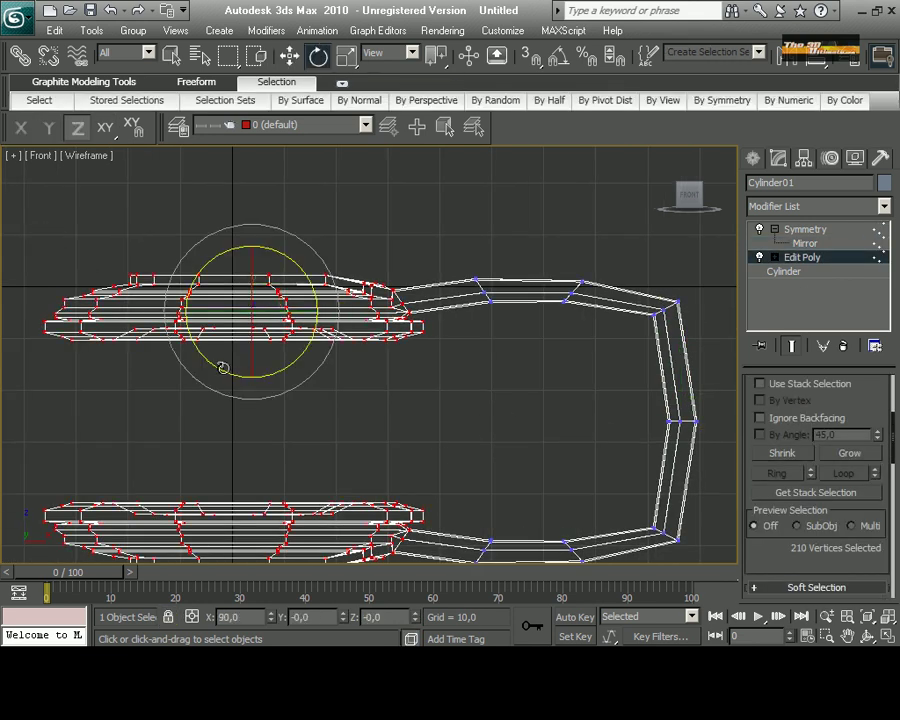
left_click_drag(225, 367, 237, 392)
Move the tilted ear cup vertices down and scale them flatter.
key("w")
left_click_drag(276, 292, 269, 342)
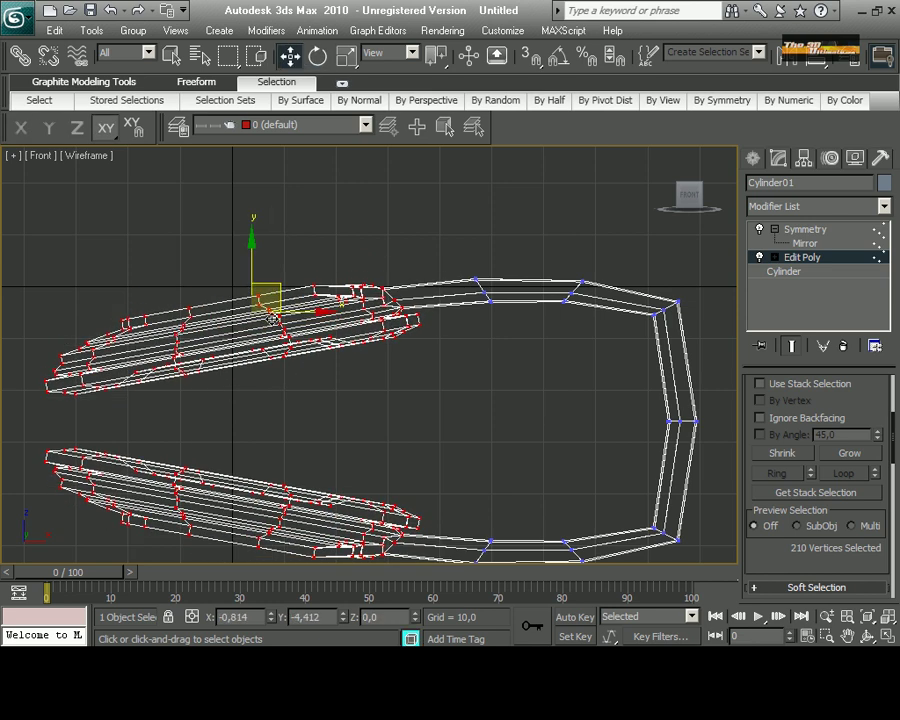
middle_click_drag(269, 339, 201, 306)
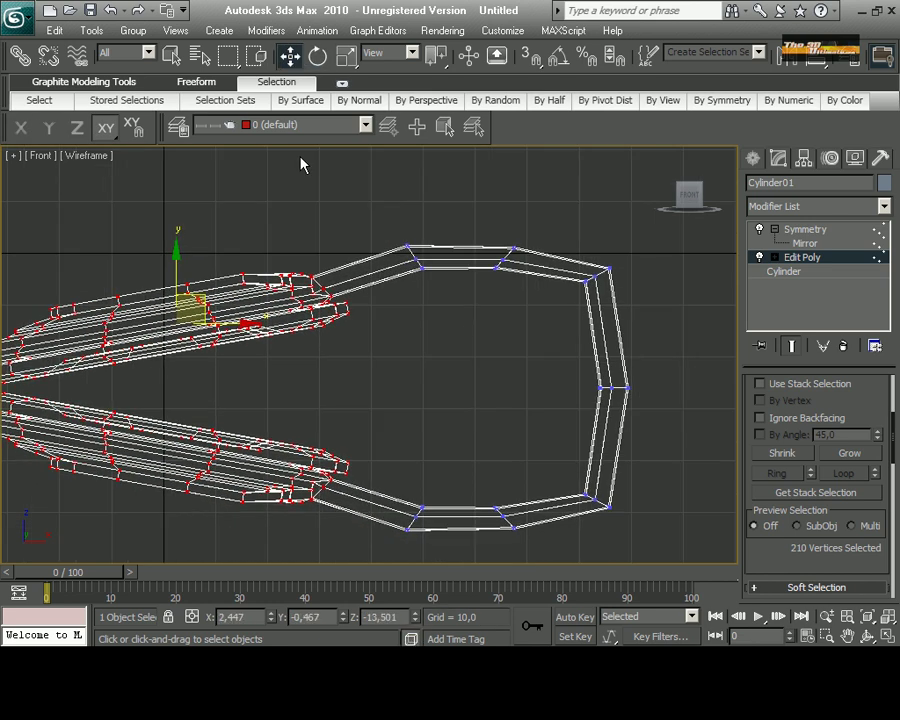
key("r")
left_click_drag(180, 304, 178, 323)
In the maximized Top view, pull the arm's end vertices out into a point.
key("alt+w")
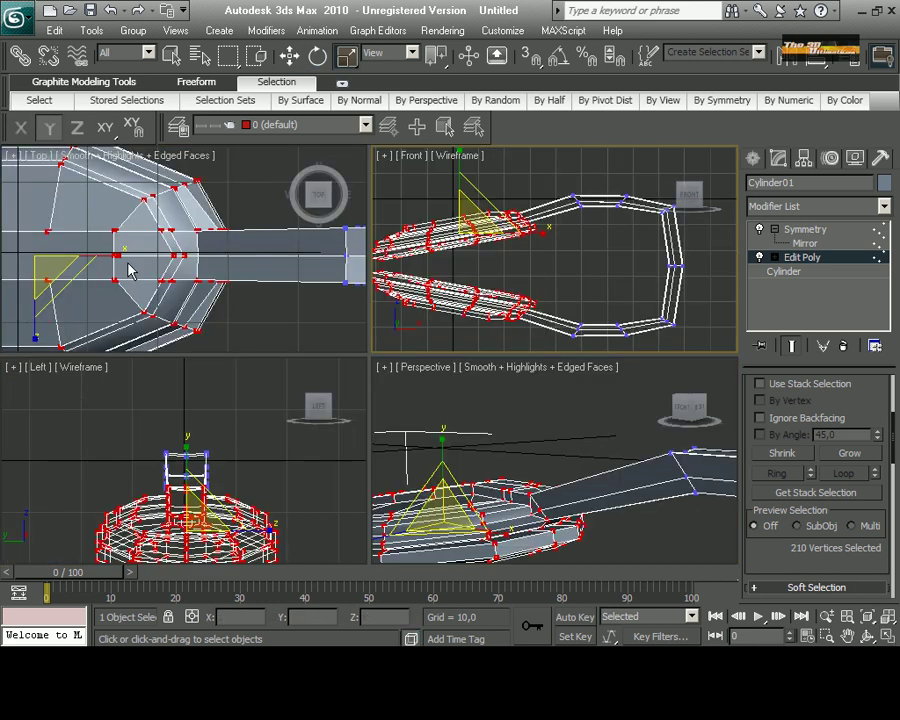
key("alt+w")
scroll(460, 380, "down", 5)
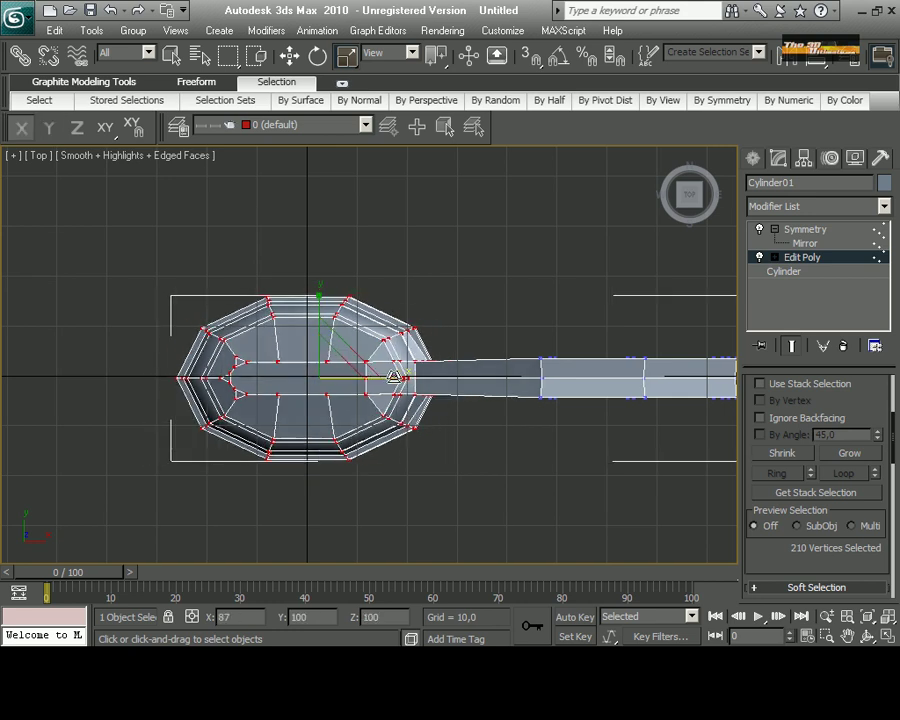
mouse_move(640, 397)
middle_mouse_down()
mouse_move(490, 400)
mouse_move(379, 431)
middle_mouse_up()
key("w")
scroll(496, 416, "up", 3)
left_click_drag(418, 412, 458, 412)
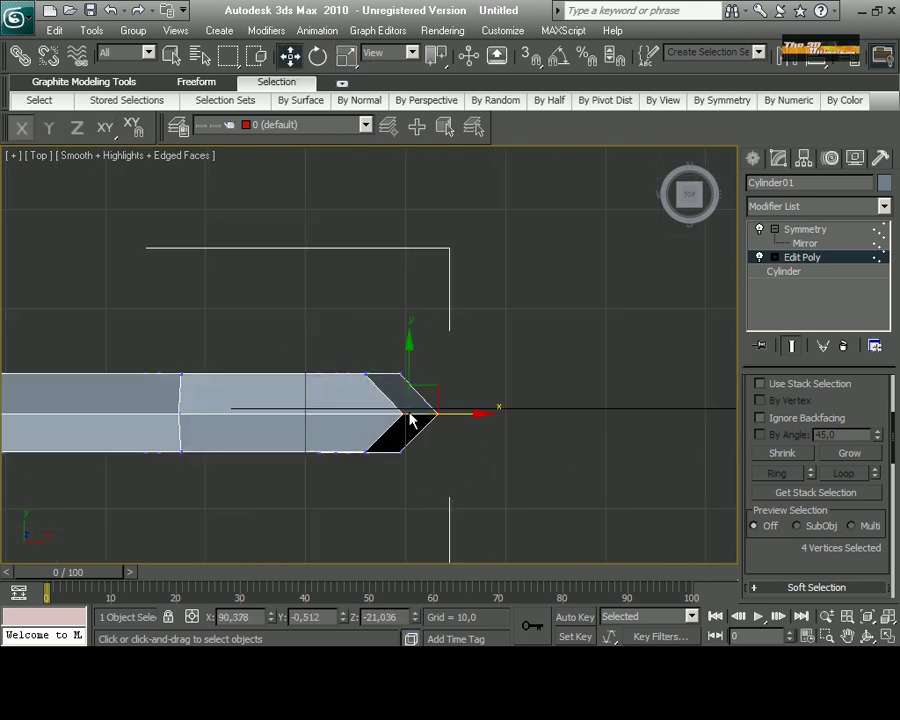
Select the tip's edges and connect them into an edge loop along the arm.
key("2")
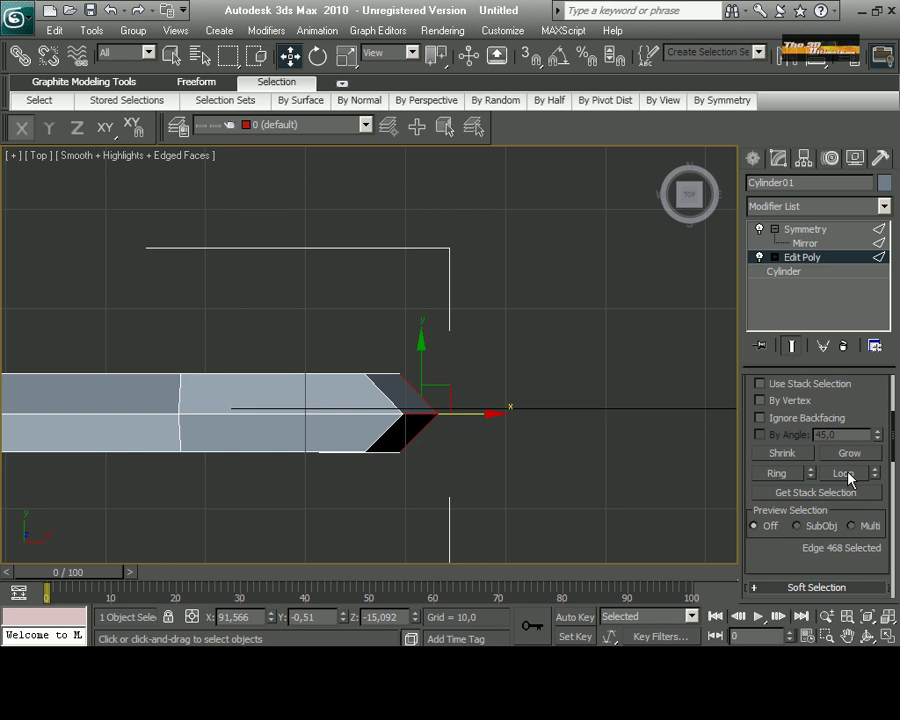
left_click_drag(517, 305, 517, 306)
scroll(422, 375, "up", 8)
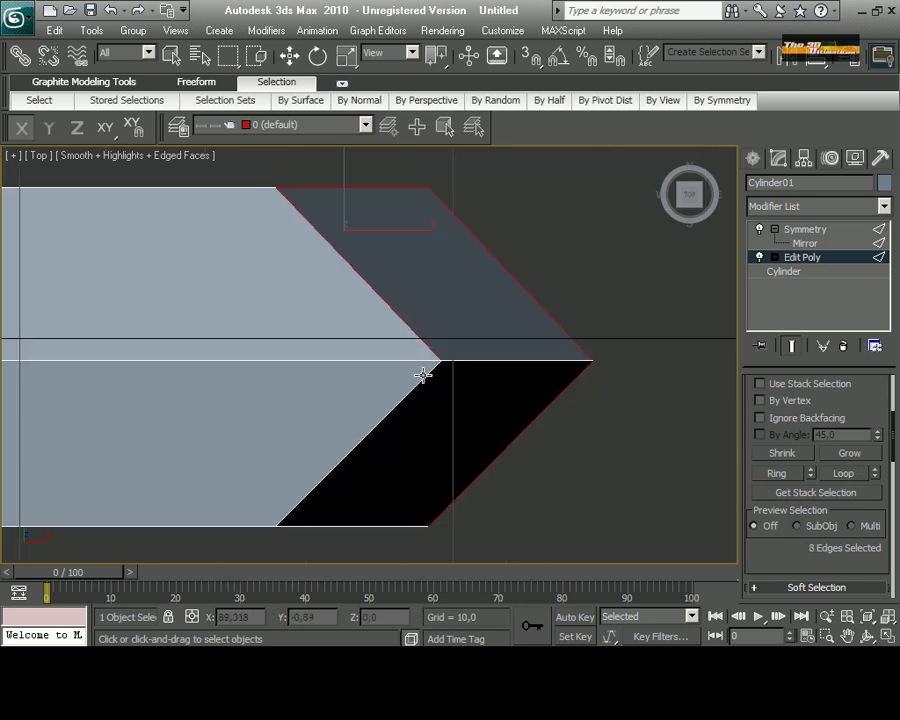
left_click(376, 358)
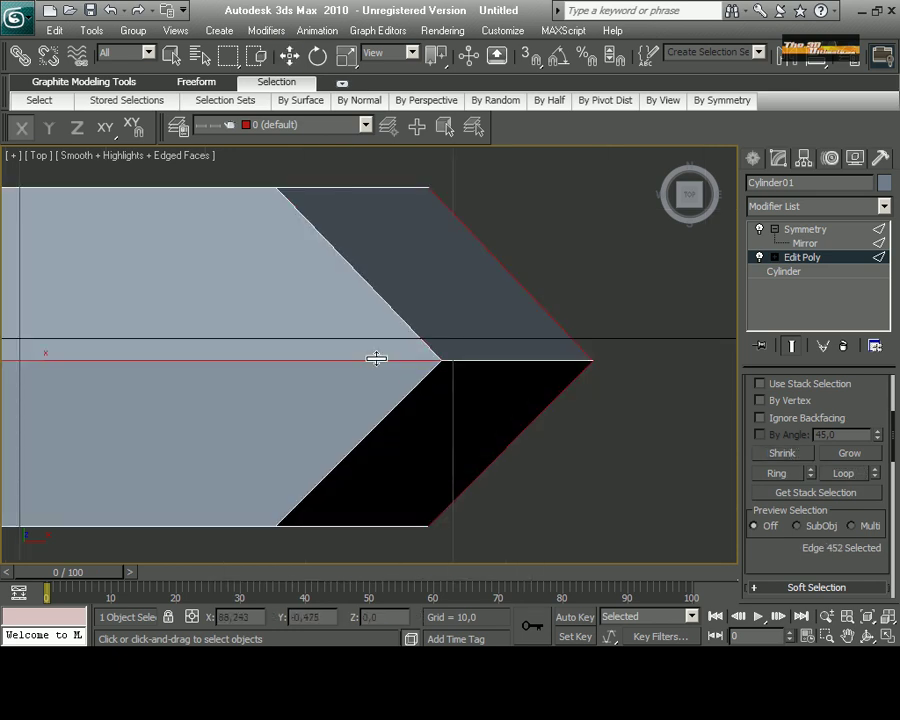
right_click(525, 363)
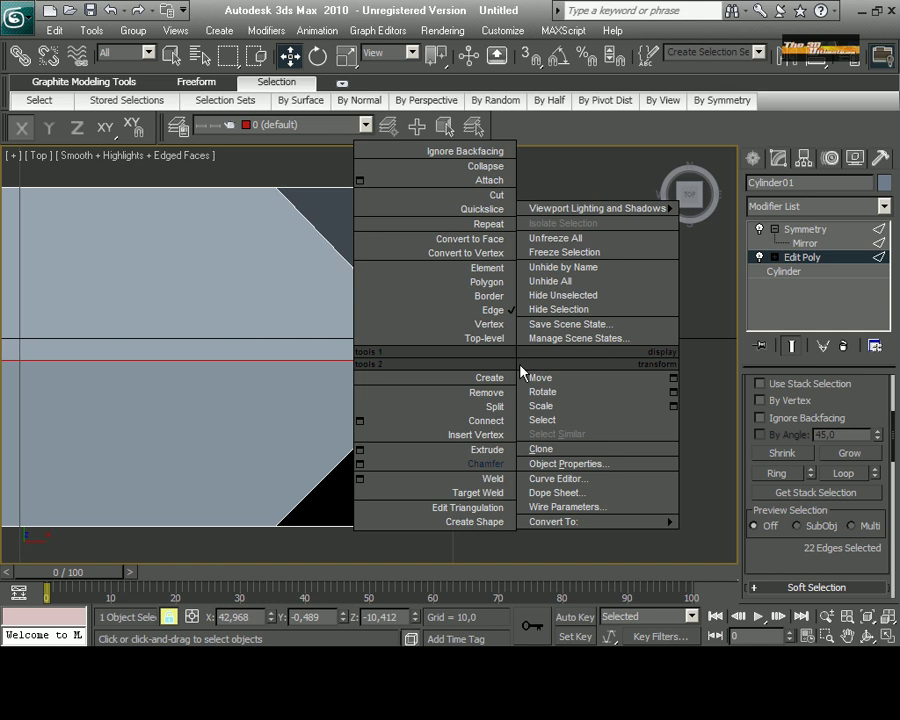
left_click(522, 352)
double_click(524, 344)
scroll(524, 344, "down", 10)
scroll(575, 356, "down", 3)
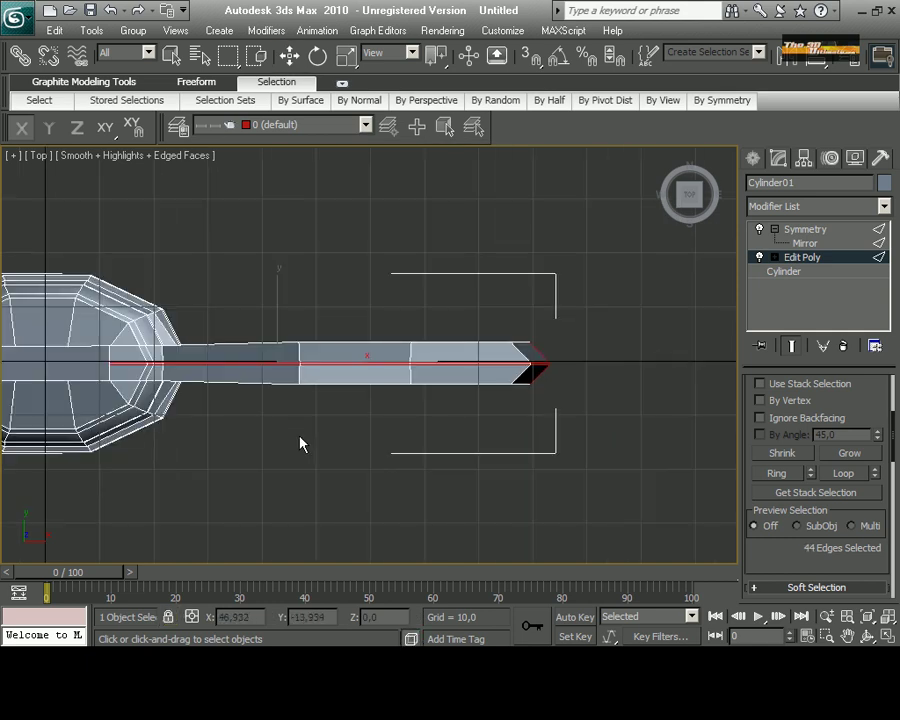
scroll(301, 442, "down", 3)
Shift the arm's end section sideways to form an angled jog.
key("1")
key("w")
left_click_drag(488, 333, 470, 316)
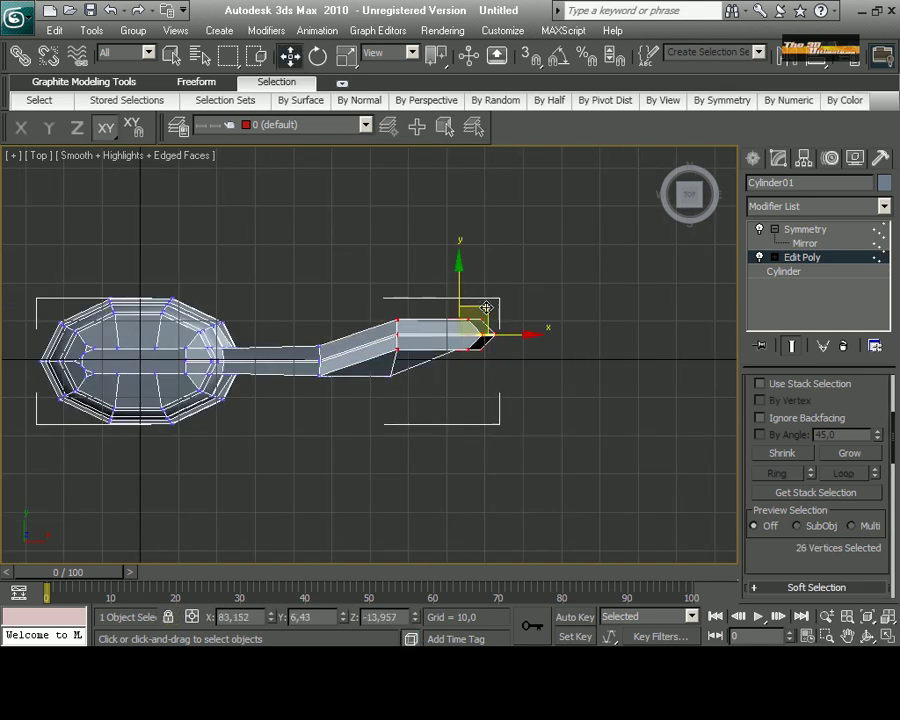
key("ctrl+z")
left_click_drag(365, 285, 560, 520)
mouse_move(472, 335)
left_mouse_down()
mouse_move(466, 310)
mouse_move(437, 342)
mouse_move(400, 320)
mouse_move(470, 316)
left_mouse_up()
Box-select the ear cup and rotate it slightly around Z to follow the jog.
left_click_drag(52, 240, 255, 481)
key("e")
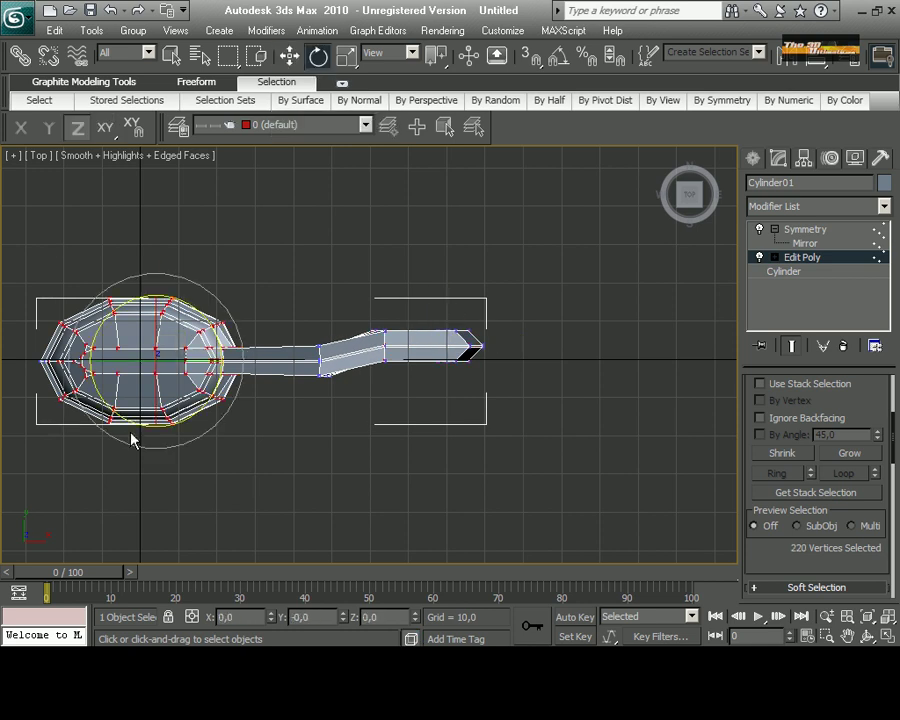
left_click_drag(131, 438, 147, 454)
left_click(75, 410)
scroll(159, 382, "up", 5)
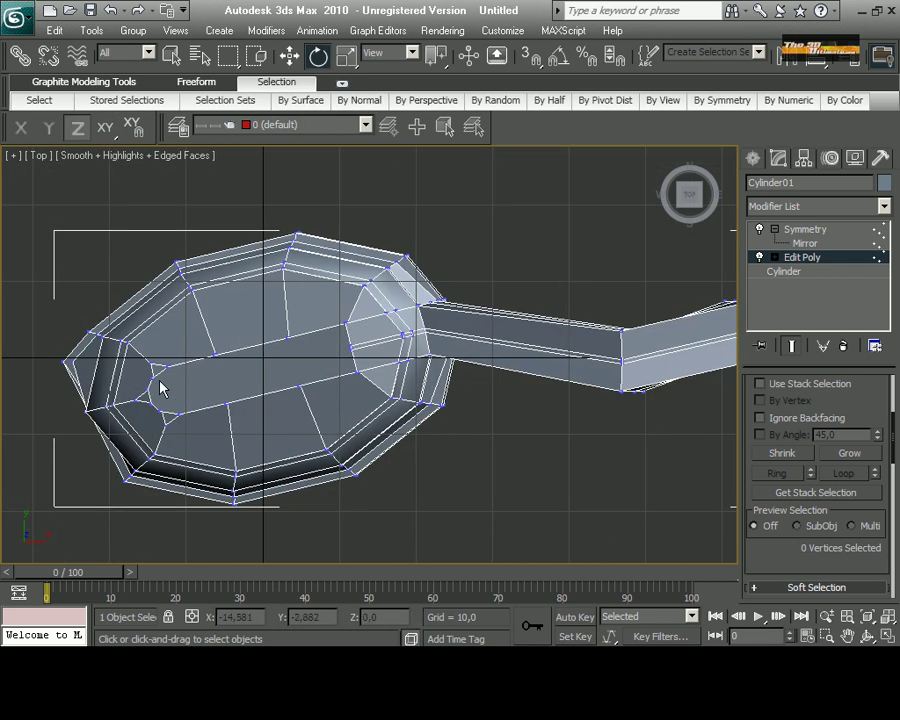
scroll(271, 356, "up", 5)
key("w")
left_click_drag(141, 361, 177, 343)
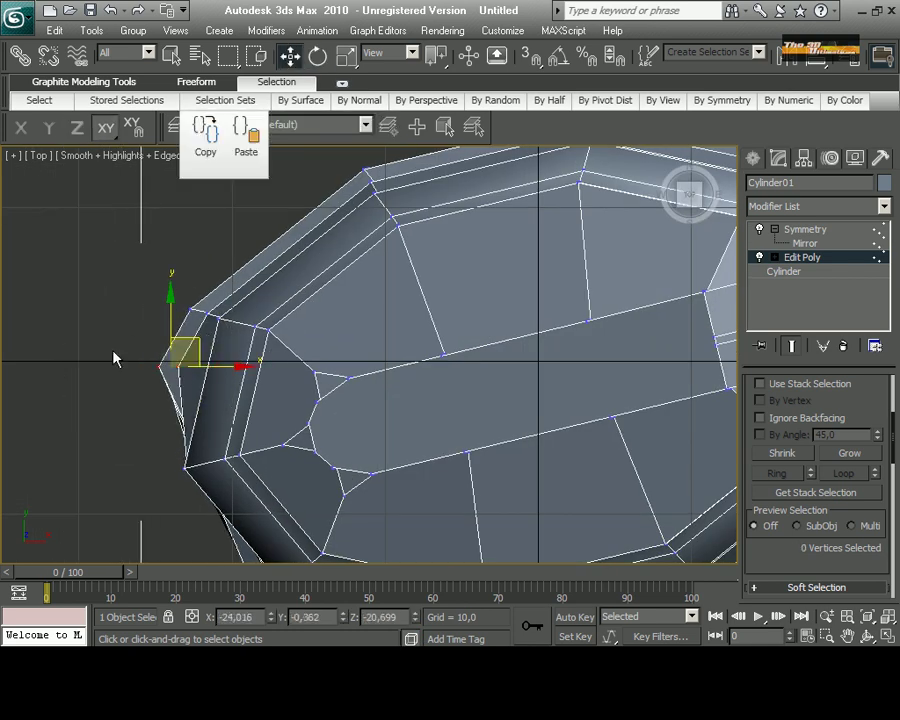
left_click(113, 358)
scroll(113, 358, "down", 4)
key("alt+w")
Maximize the Perspective viewport and restore the saved active perspective view.
left_click(500, 468)
key("alt+w")
scroll(500, 468, "down", 3)
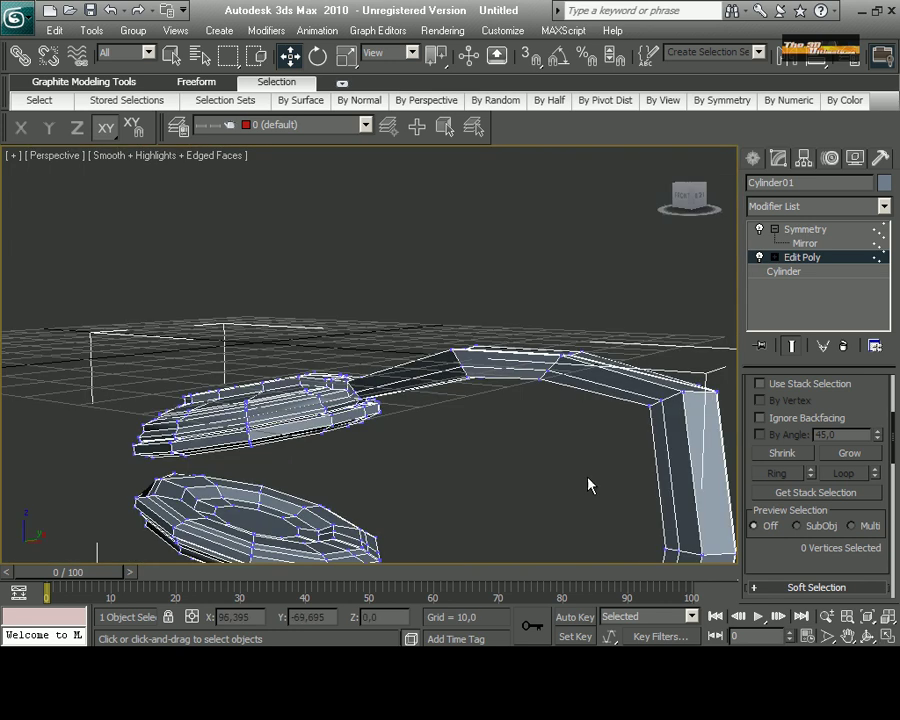
scroll(589, 484, "down", 2)
left_click(752, 158)
key("r")
scroll(209, 402, "down", 3)
left_click(175, 30)
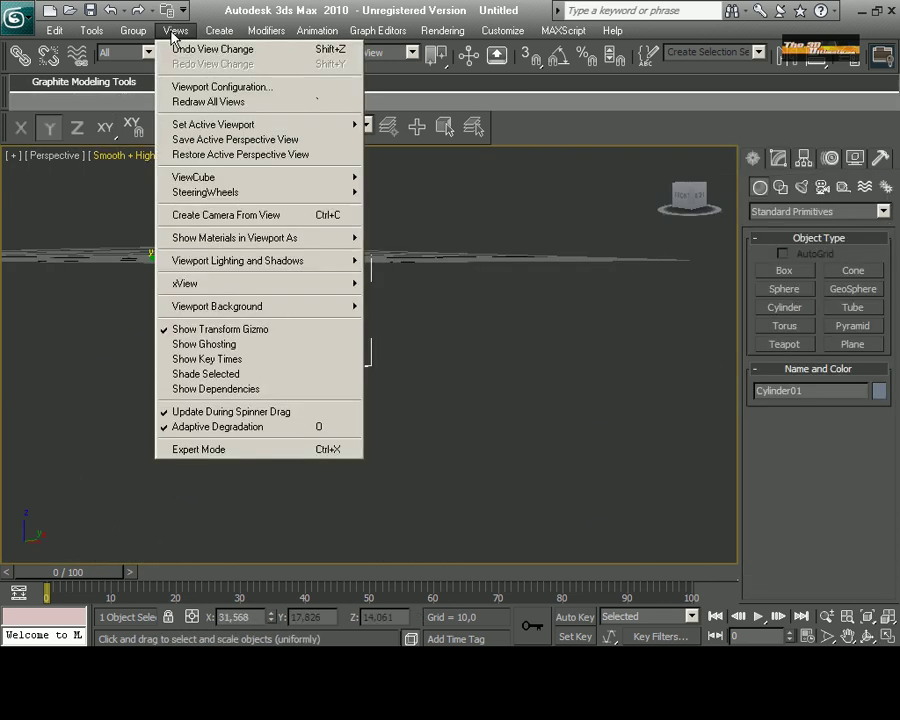
left_click(200, 44)
scroll(394, 394, "up", 5)
scroll(338, 407, "down", 2)
scroll(370, 440, "up", 5)
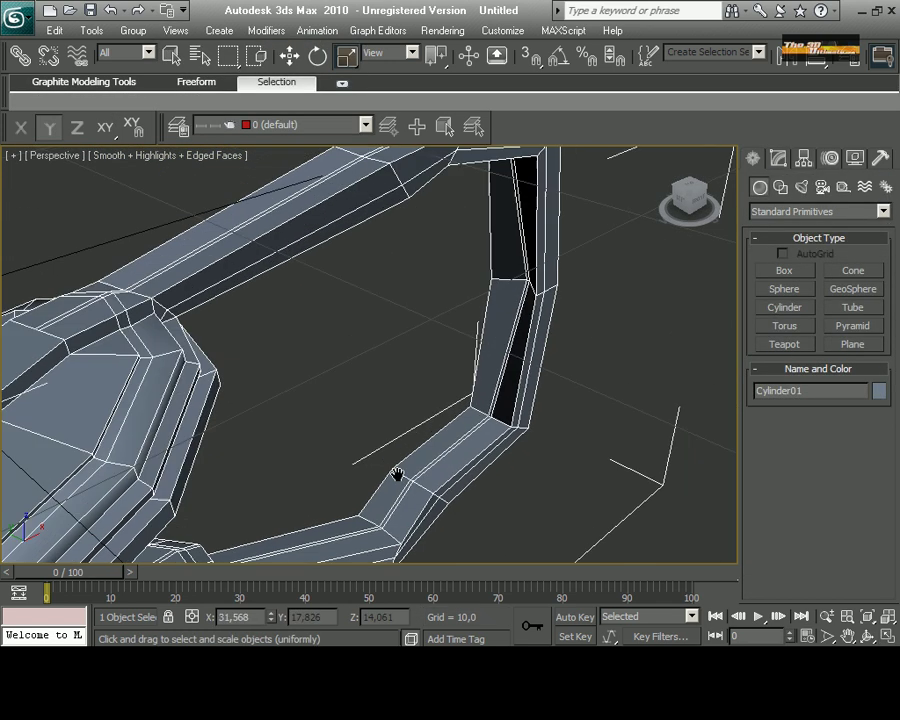
scroll(385, 507, "up", 2)
In Edit Poly polygon mode, select the outer strip of faces along the headband bend.
left_click(779, 158)
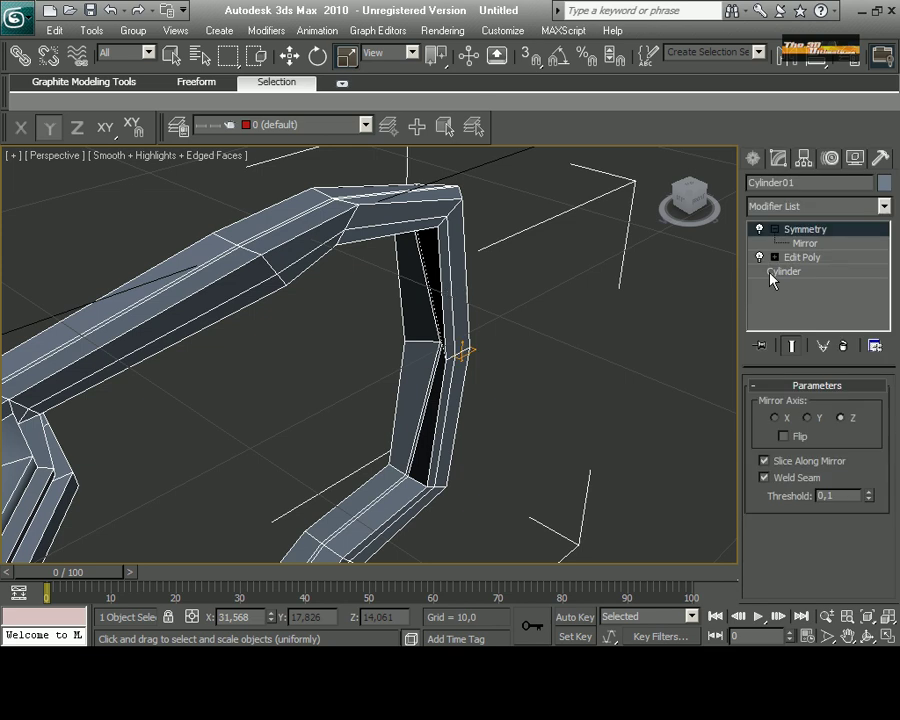
left_click(800, 257)
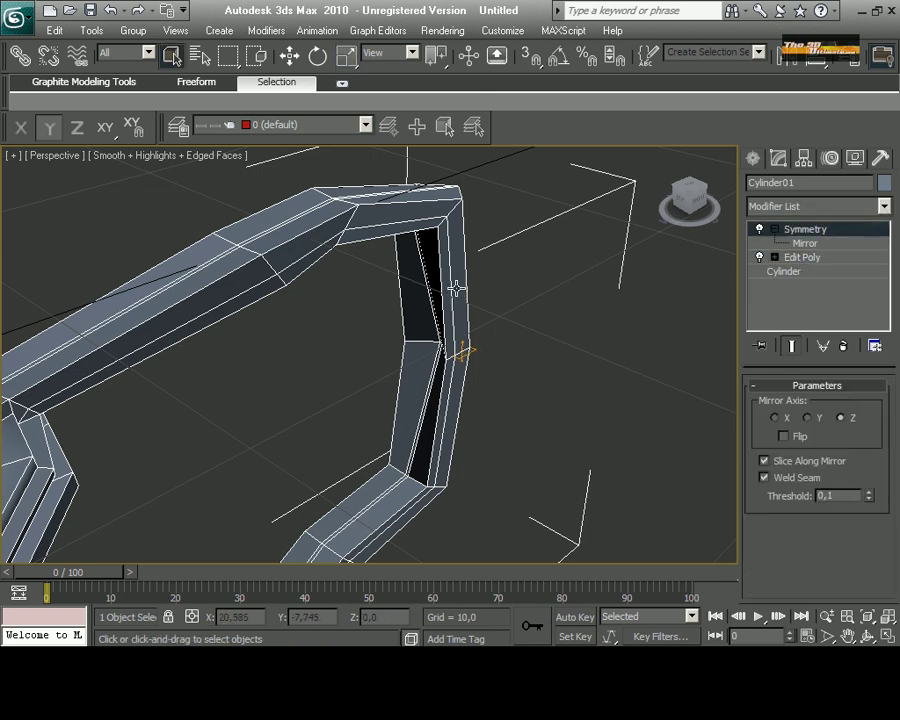
left_click(818, 257)
key("4")
key("q")
left_click(456, 257)
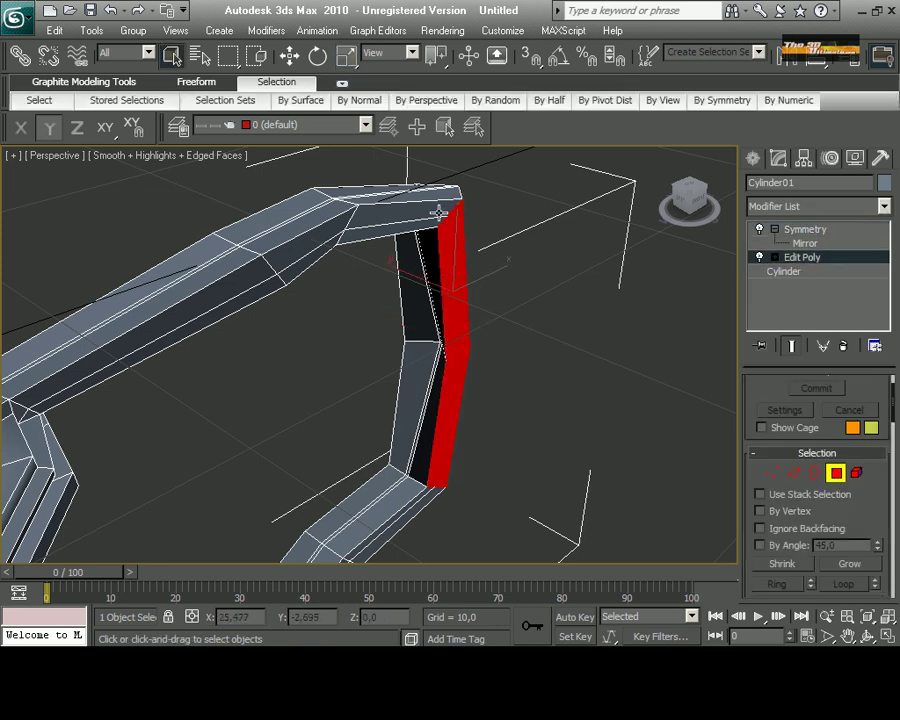
Orbit to the band's back and add the top corner faces to the selection.
left_click(866, 632)
left_click_drag(552, 493, 172, 150)
right_click(301, 355)
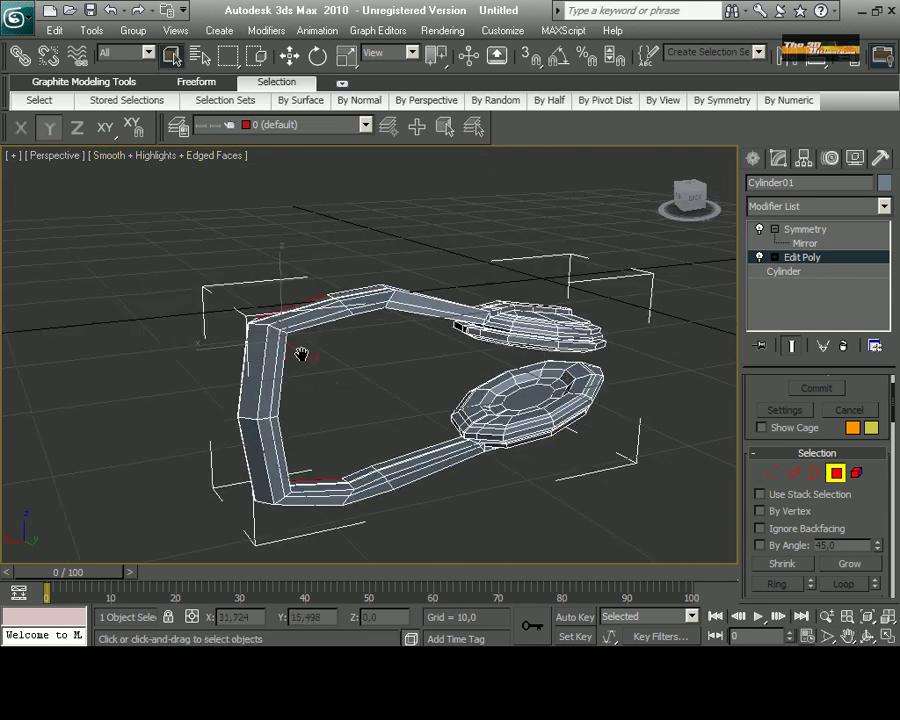
scroll(227, 240, "up", 5)
left_click(227, 240)
left_click(100, 316, "ctrl")
left_click(125, 369, "ctrl")
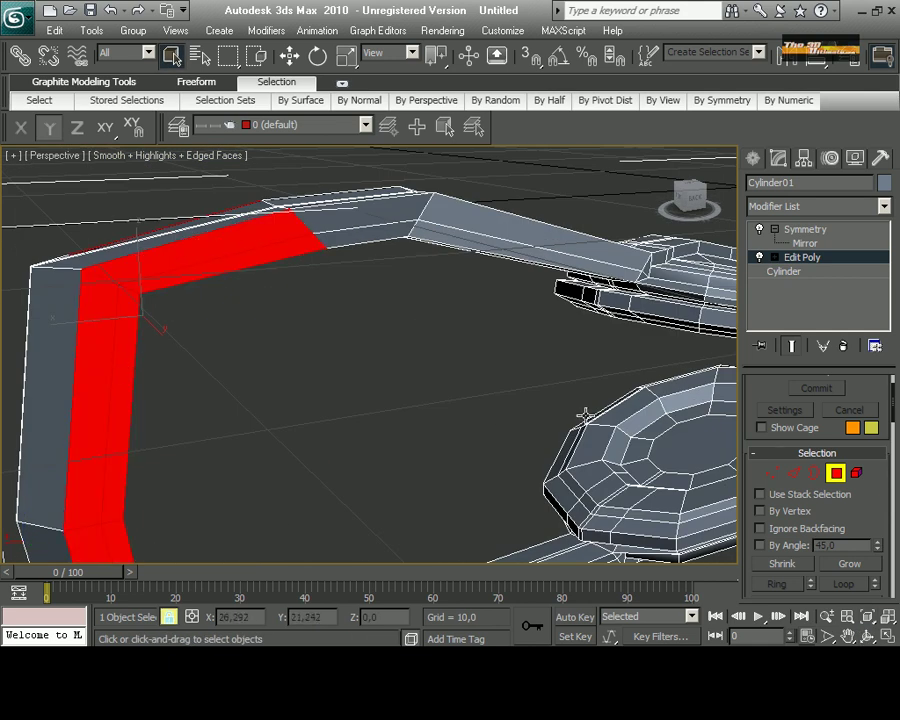
scroll(585, 412, "down", 4)
Extrude the selected corner faces outward, then maximize the Top view.
middle_click_drag(587, 414, 330, 300, "alt")
scroll(330, 300, "up", 3)
right_click(327, 301)
key("Escape")
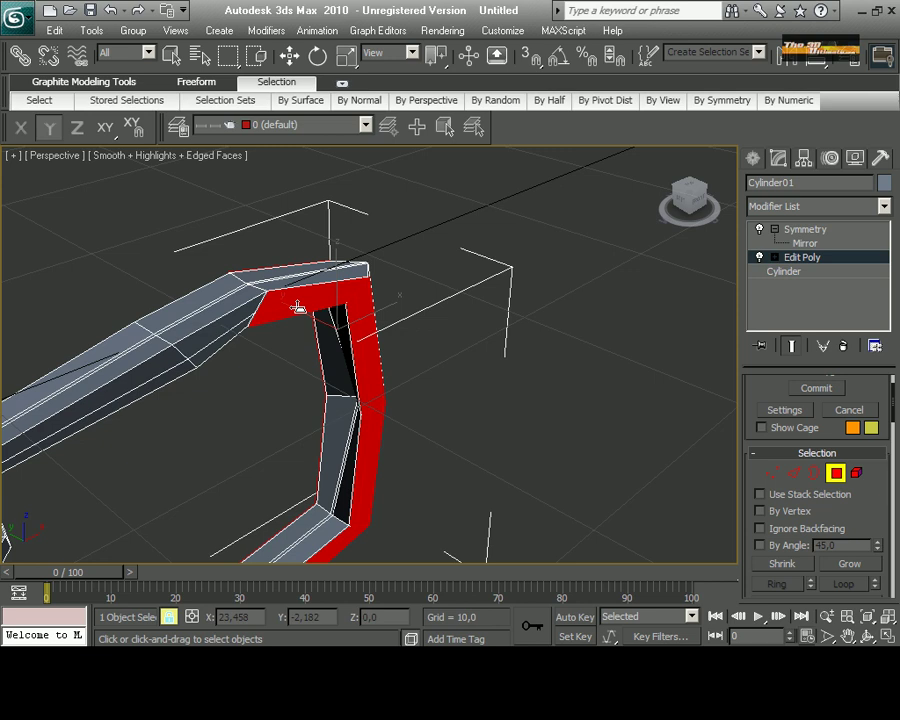
left_click_drag(298, 307, 295, 288)
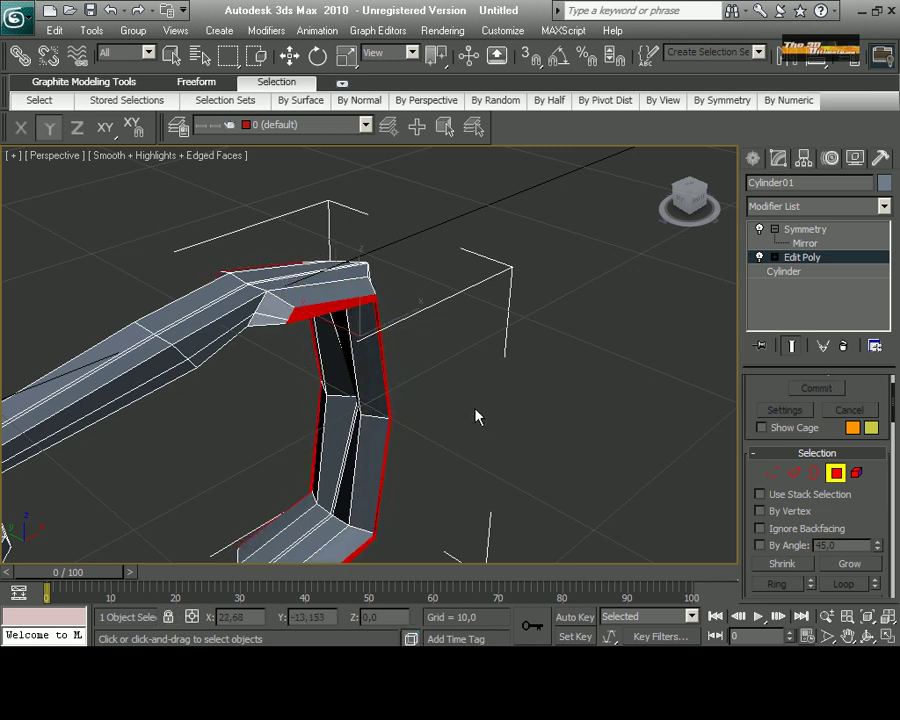
scroll(476, 416, "down", 2)
scroll(354, 418, "down", 4)
key("alt+w")
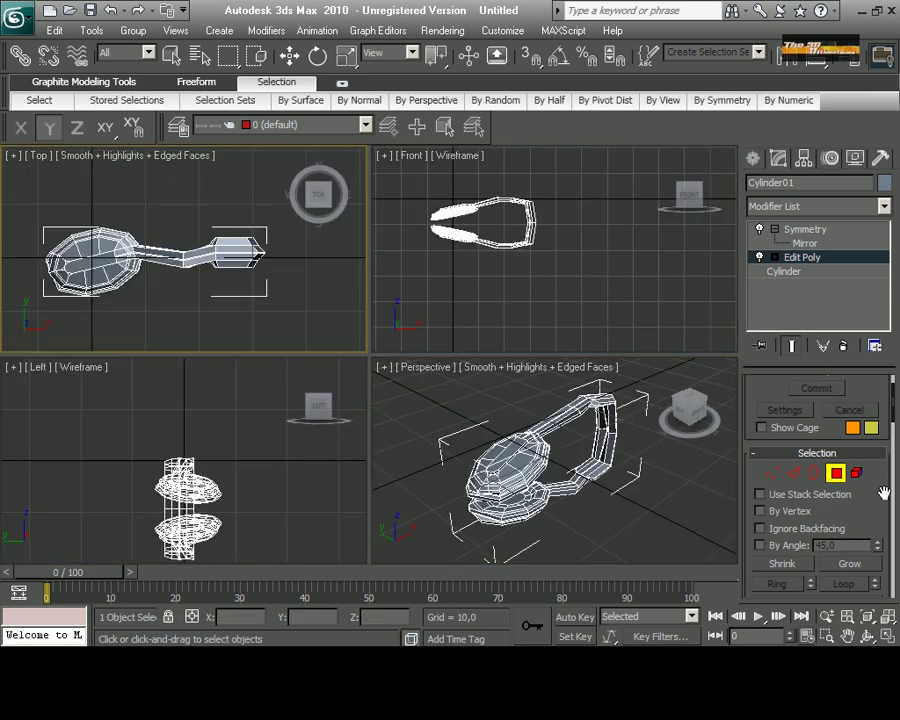
key("alt+w")
scroll(381, 363, "up", 4)
In the Top view, select the vertices at the arm's pointed tip and end piece.
middle_click_drag(381, 363, 251, 361)
key("1")
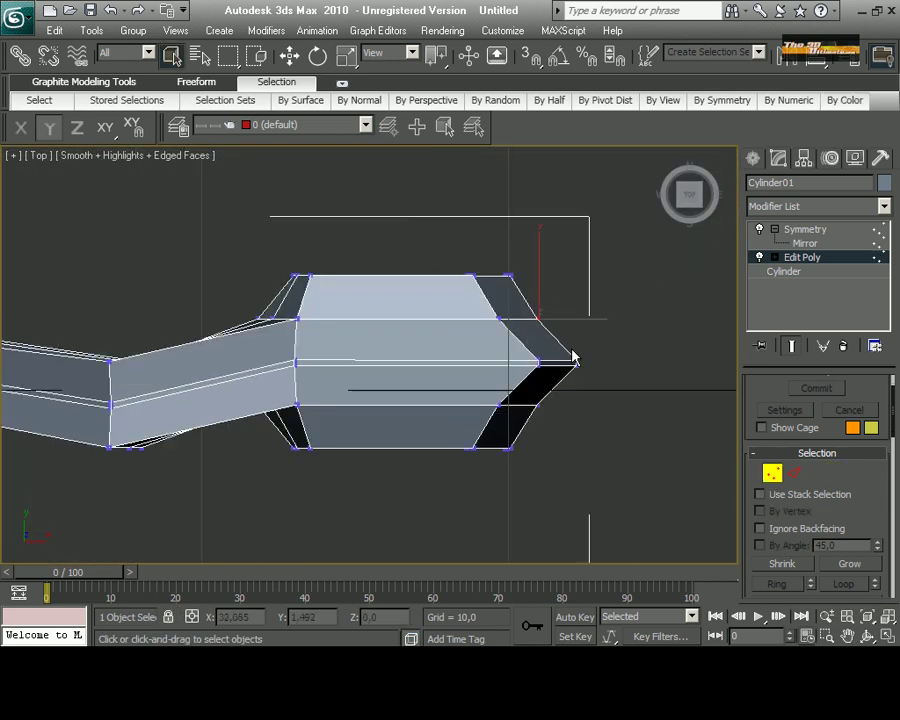
left_click_drag(532, 326, 568, 362)
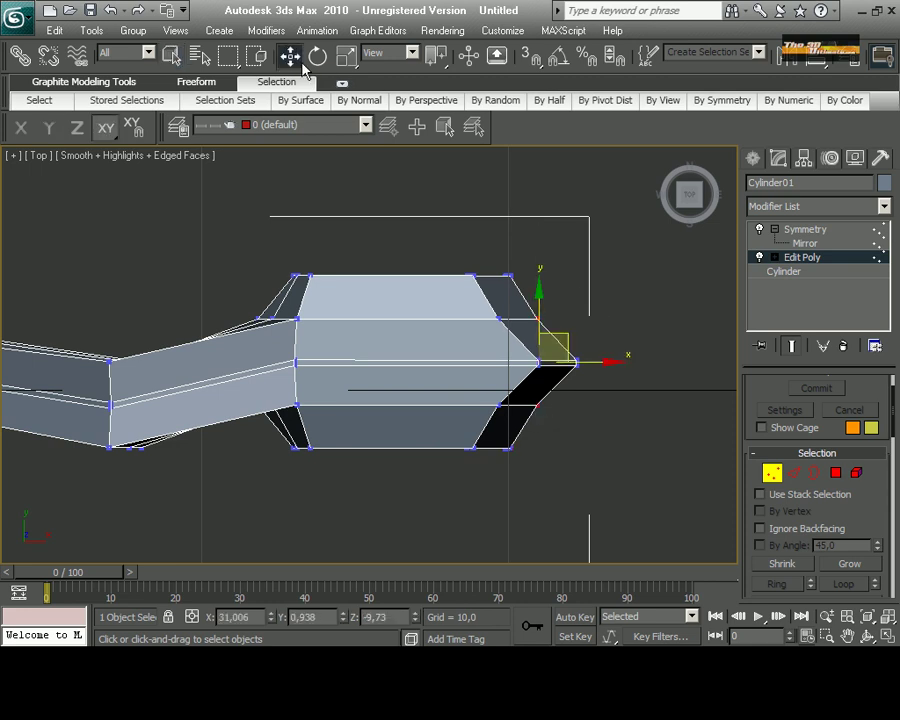
key("w")
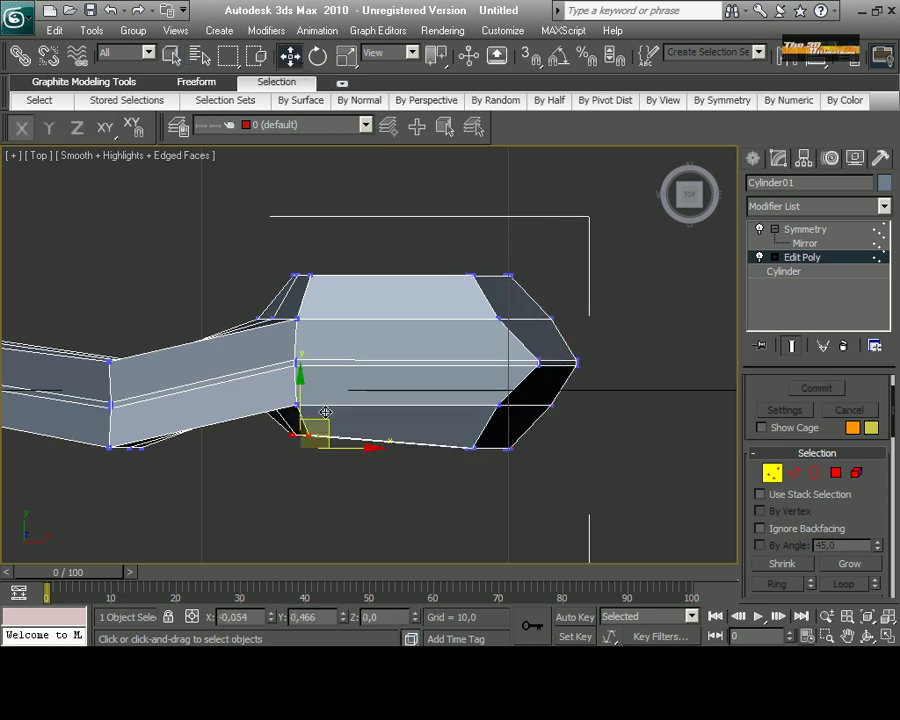
left_click(297, 276)
scroll(280, 368, "up", 2)
scroll(280, 368, "up", 2)
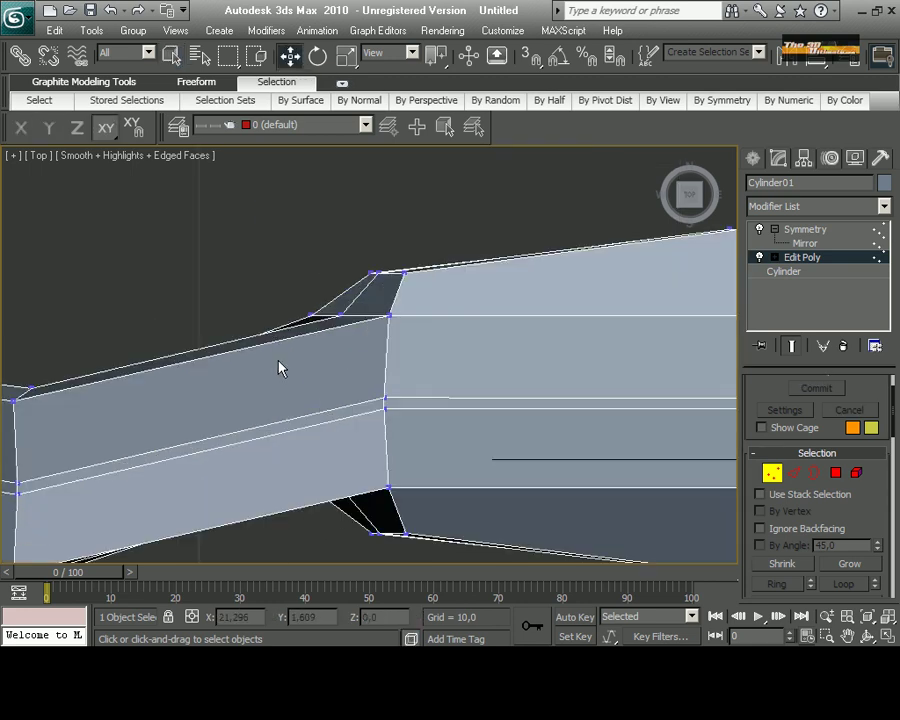
right_click(280, 368)
key("Escape")
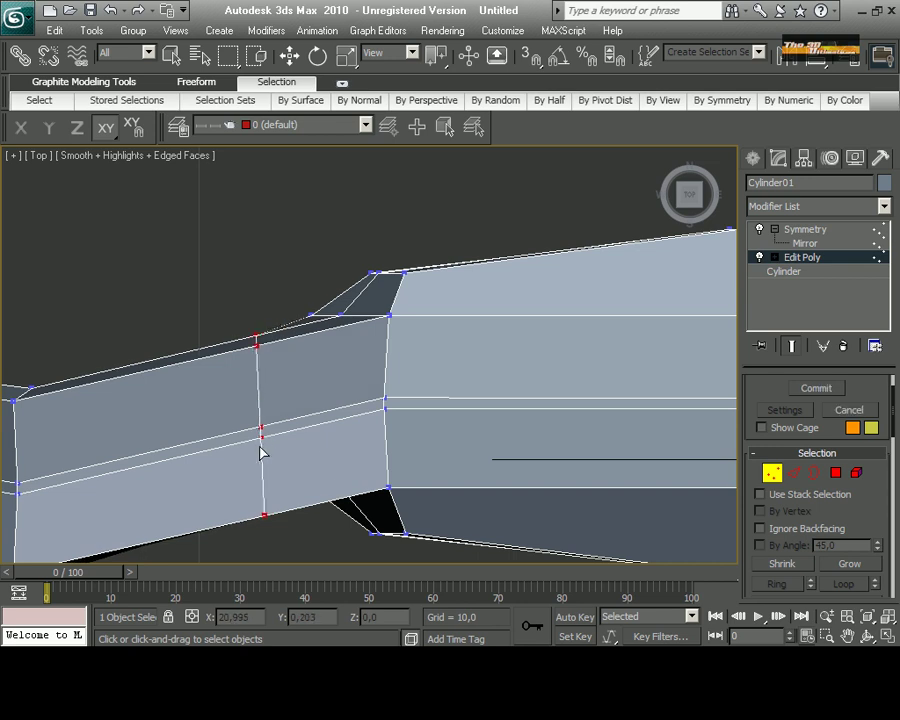
scroll(157, 380, "down", 2)
scroll(255, 380, "down", 1)
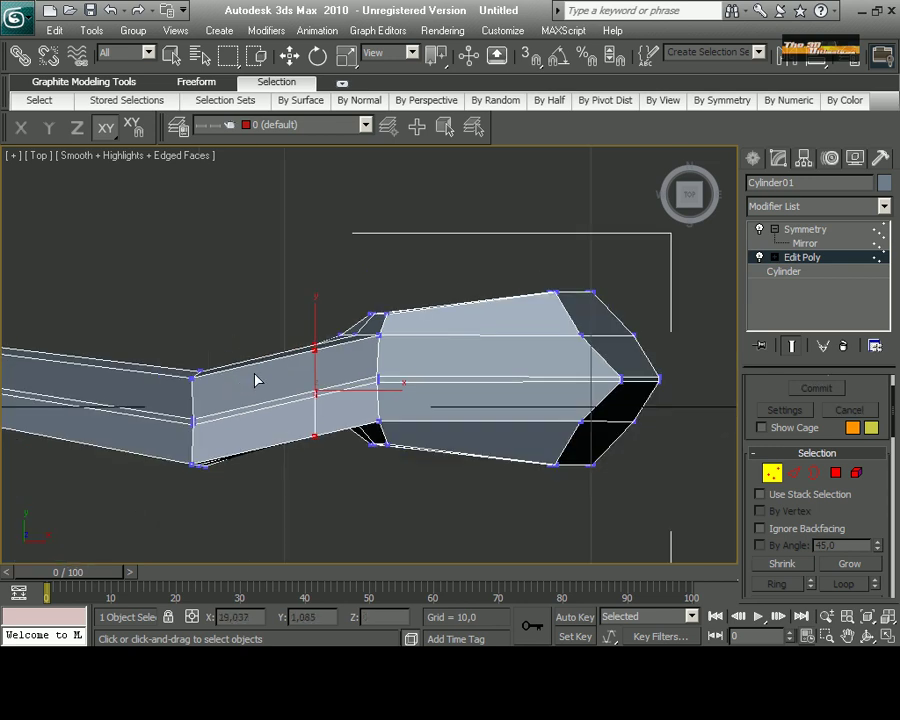
Select the faces at the boom-to-microphone joint and maximize the Front view.
left_click(289, 56)
left_click(835, 472)
scroll(295, 402, "up", 3)
scroll(124, 552, "up", 1)
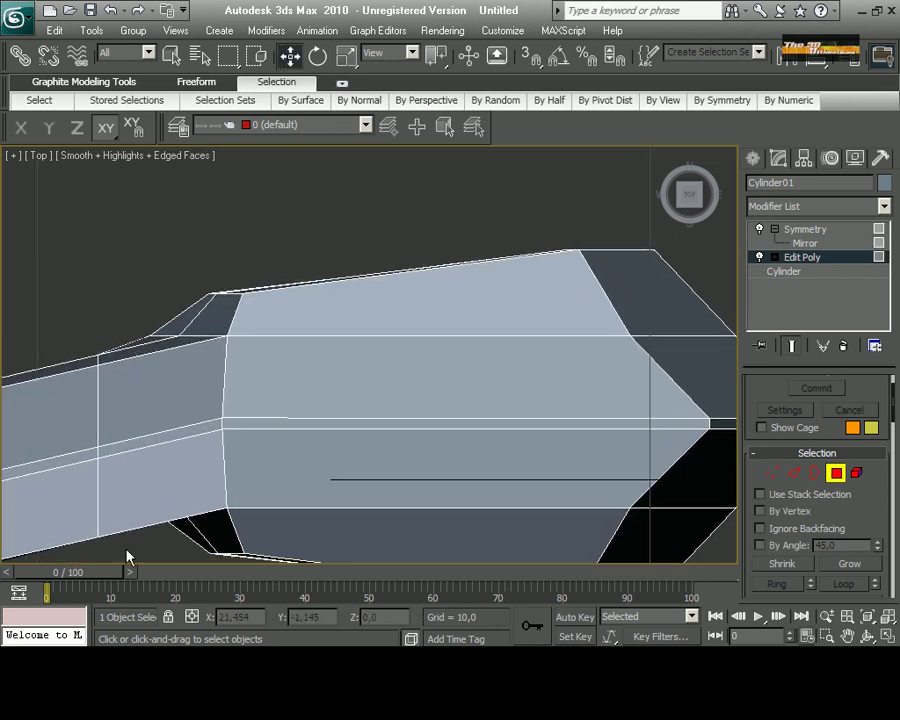
left_click(163, 461)
key("alt+w")
middle_click(380, 200)
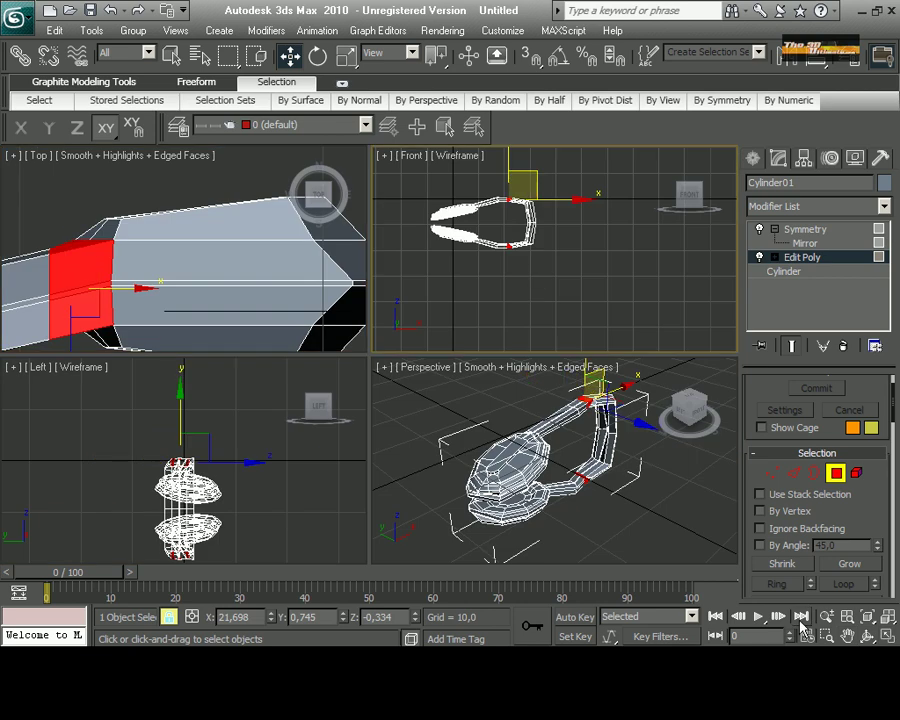
key("alt+w")
scroll(289, 219, "up", 5)
Scale the selected joint faces larger in the Front and Top views to form a collar.
middle_click_drag(356, 485, 394, 460)
scroll(394, 460, "up", 3)
right_click(396, 458)
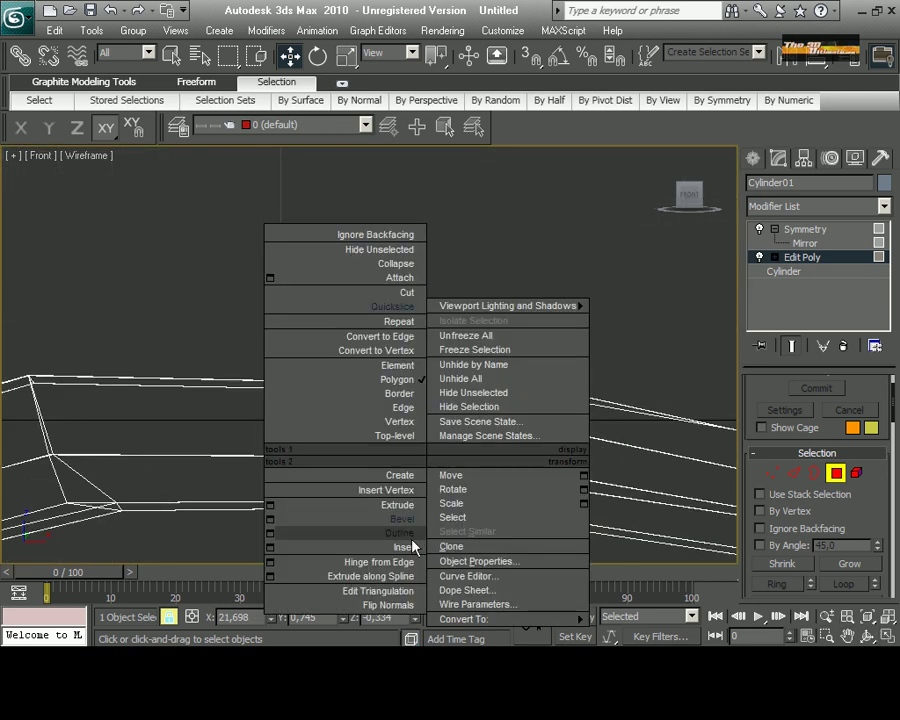
left_click(400, 453)
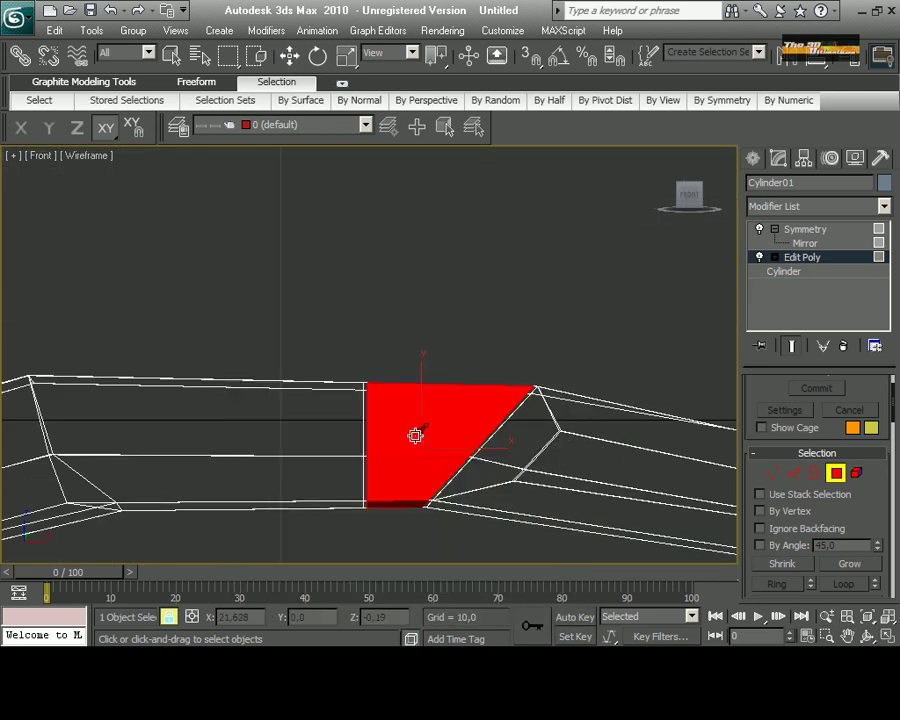
key("r")
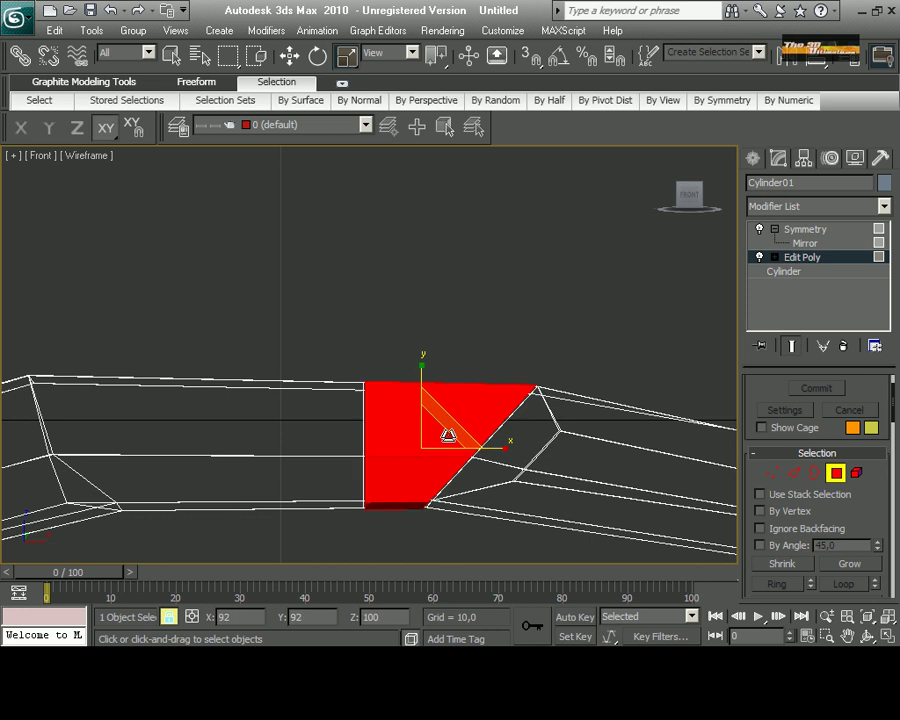
mouse_move(450, 432)
left_mouse_down()
mouse_move(447, 401)
mouse_move(474, 446)
mouse_move(422, 392)
mouse_move(422, 407)
left_mouse_up()
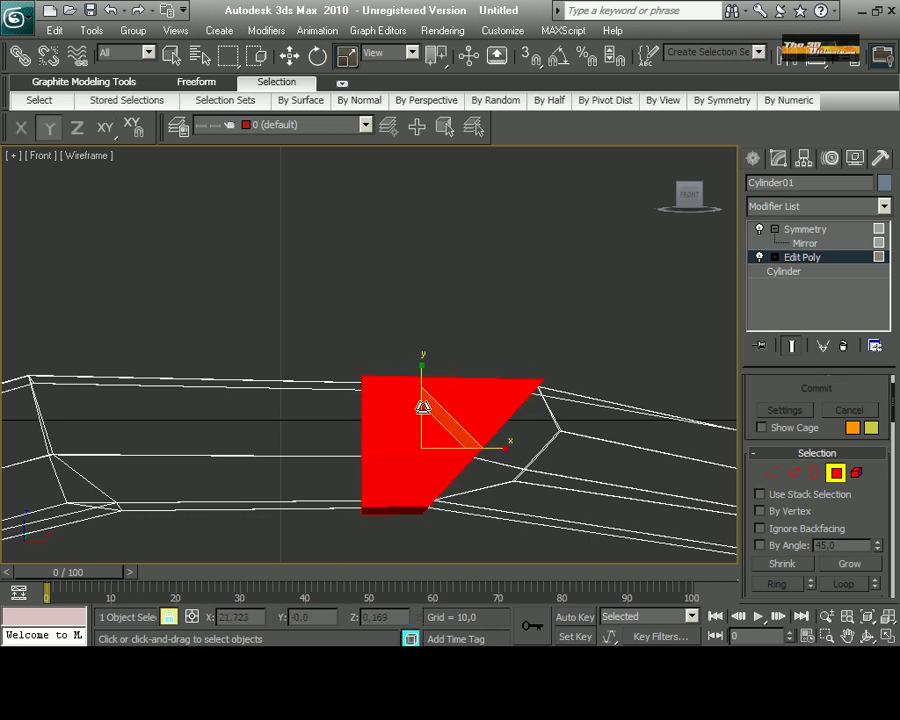
key("alt+w")
key("alt+w")
scroll(261, 428, "down", 3)
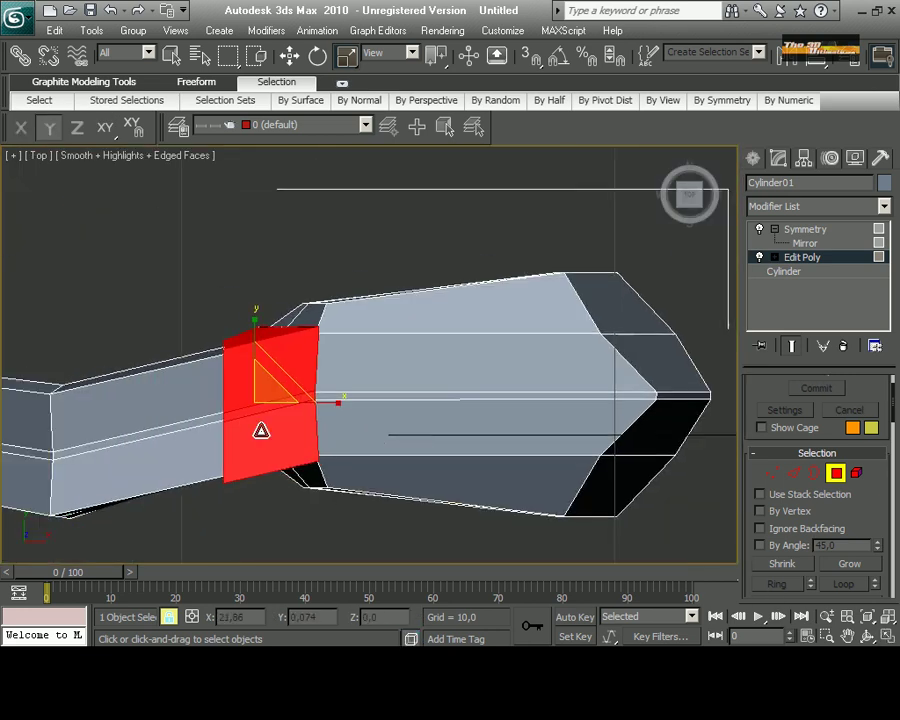
scroll(325, 417, "up", 4)
left_click_drag(311, 476, 312, 489)
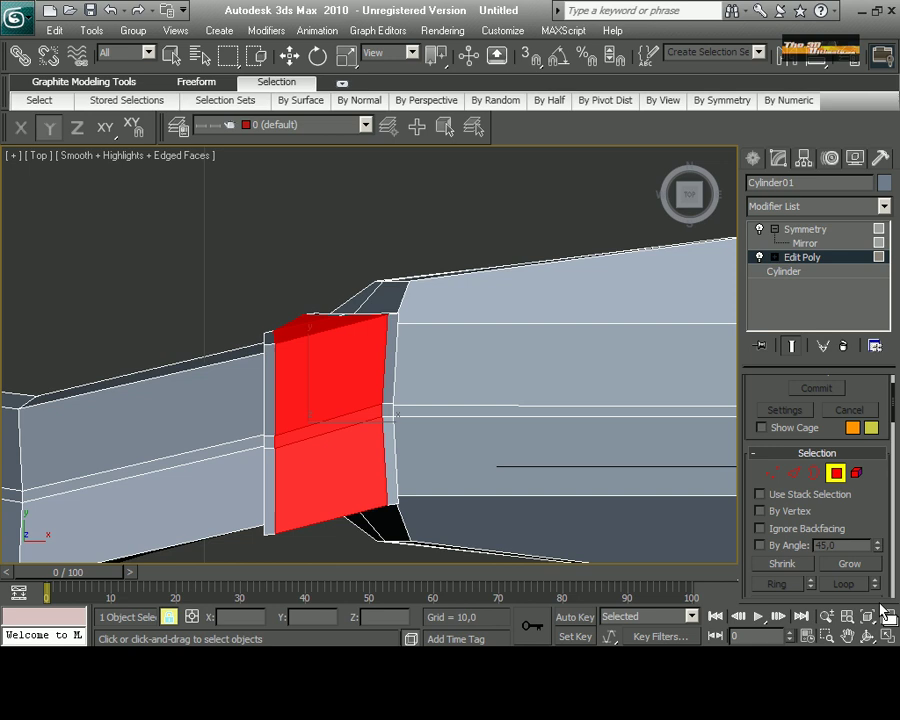
key("alt+w")
key("alt+w")
scroll(447, 476, "up", 3)
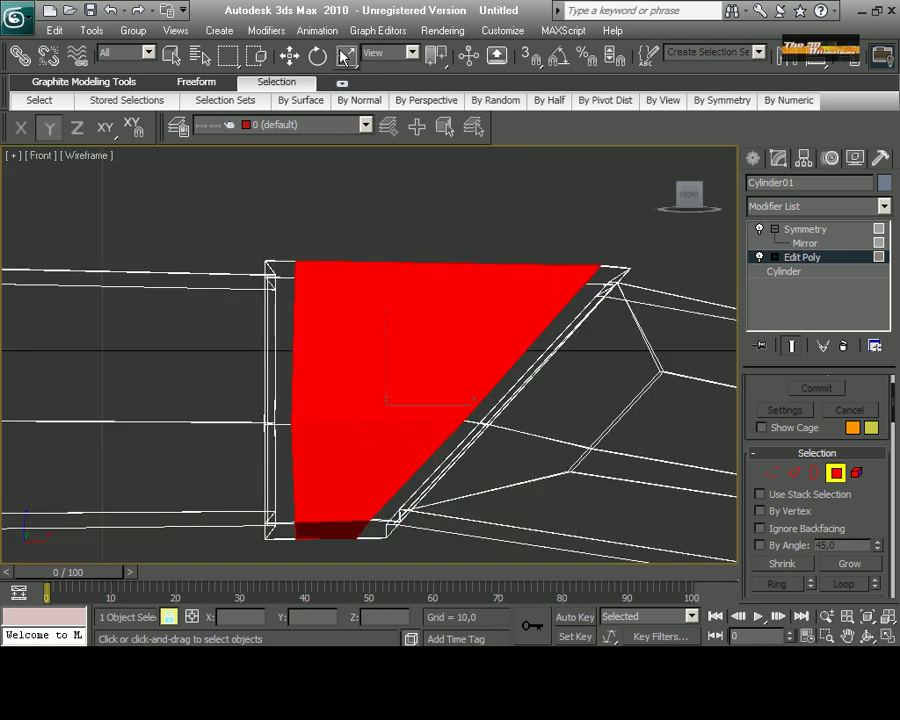
left_click(343, 57)
left_click_drag(395, 392, 393, 381)
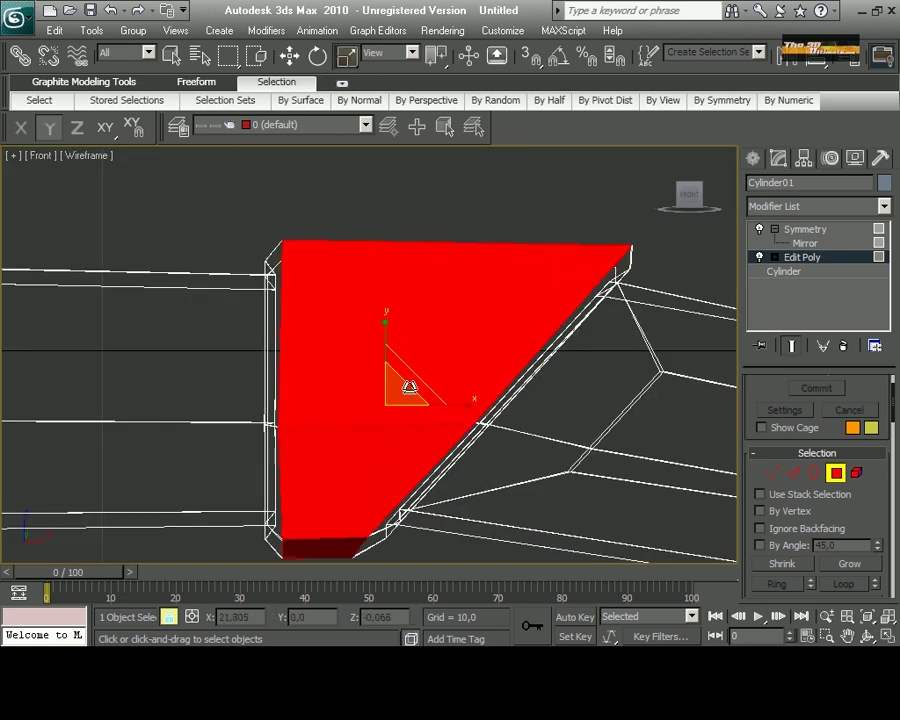
Box-select the joint's edge vertices and move them to the left.
key("1")
scroll(446, 403, "down", 2)
left_click_drag(213, 240, 320, 533)
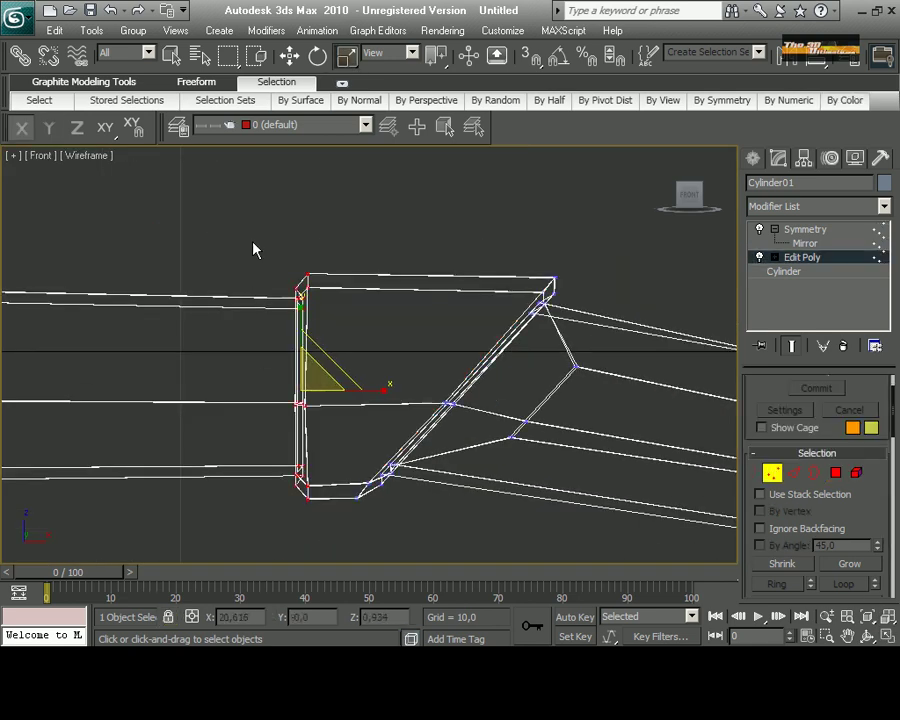
key("w")
left_click_drag(366, 388, 330, 388)
scroll(330, 400, "down", 3)
scroll(340, 410, "up", 2)
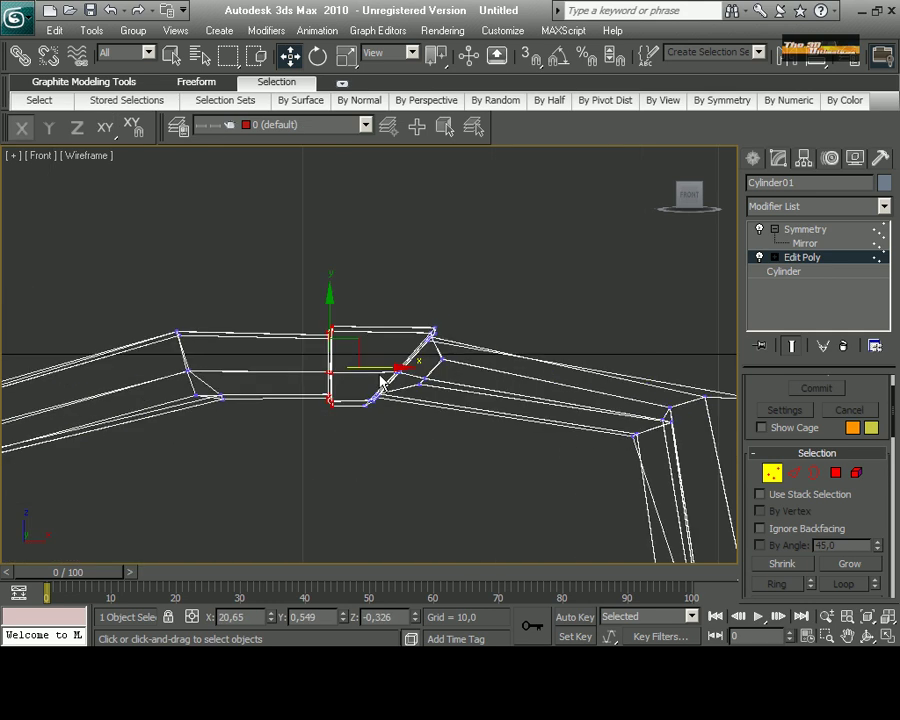
Select the collar's side faces in the Top view and flatten them with Make Planar.
left_click(892, 638)
key("alt+w")
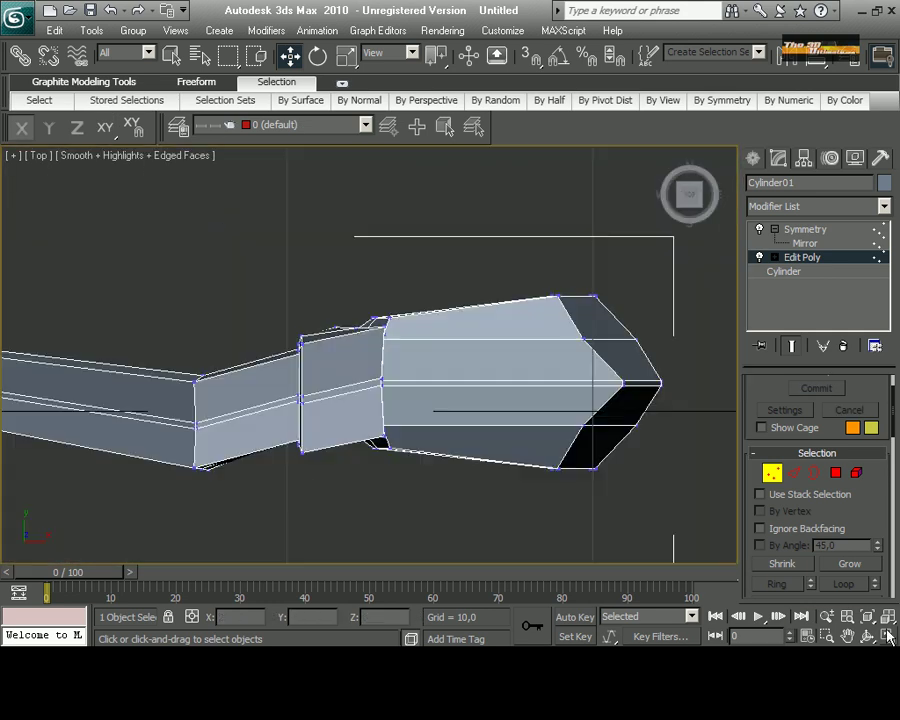
scroll(171, 300, "up", 4)
key("4")
left_click(327, 392)
left_click(290, 510, "ctrl")
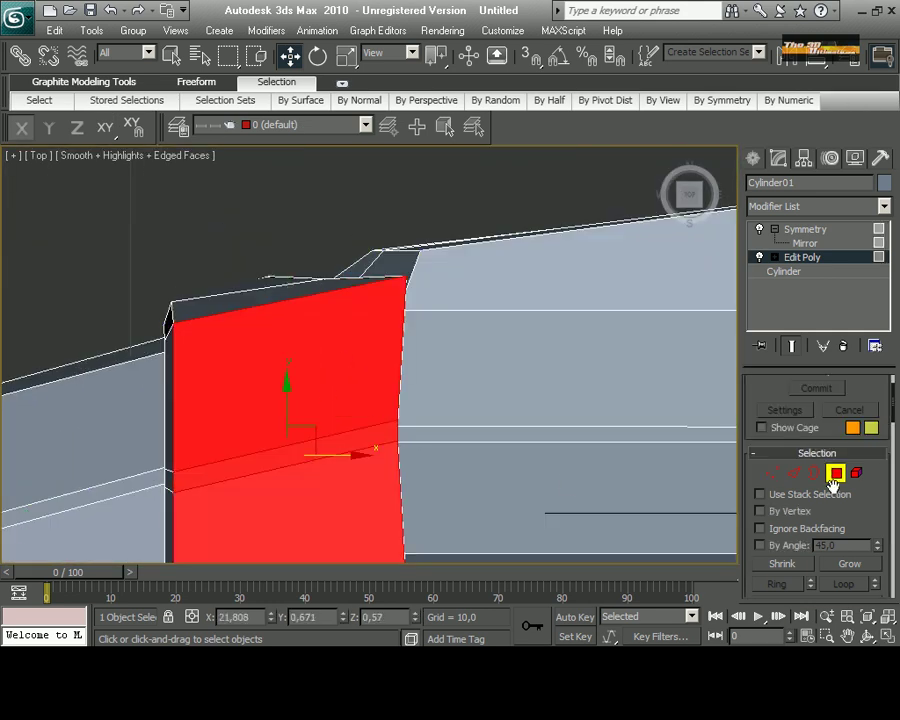
scroll(836, 474, "down", 5)
scroll(824, 463, "down", 2)
scroll(823, 461, "down", 4)
scroll(810, 490, "down", 4)
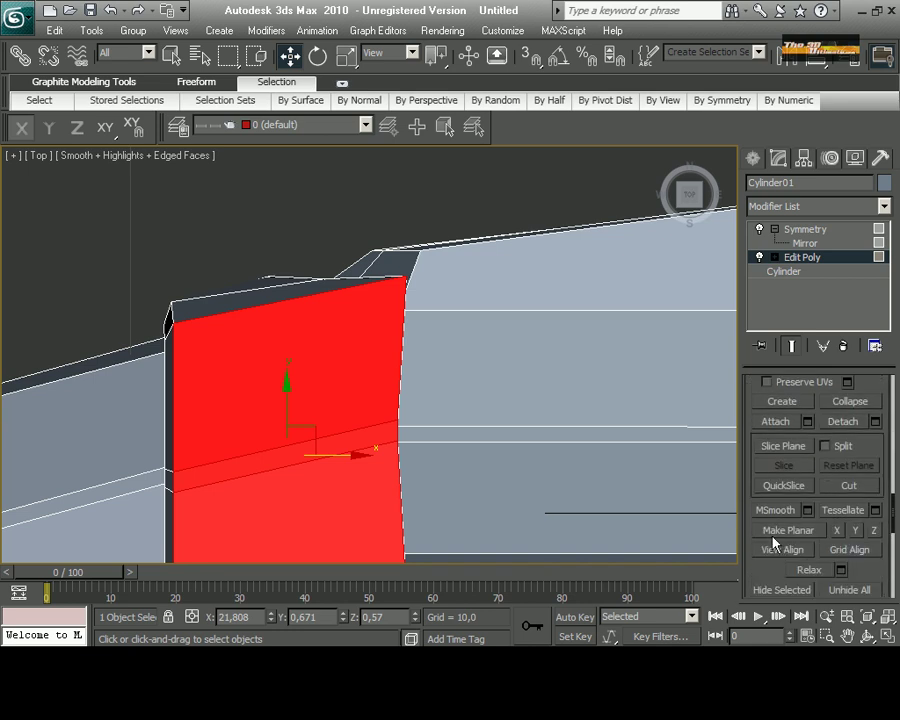
left_click(773, 536)
Scale the flattened faces down into a smaller panel and move it right.
key("r")
scroll(316, 344, "down", 1)
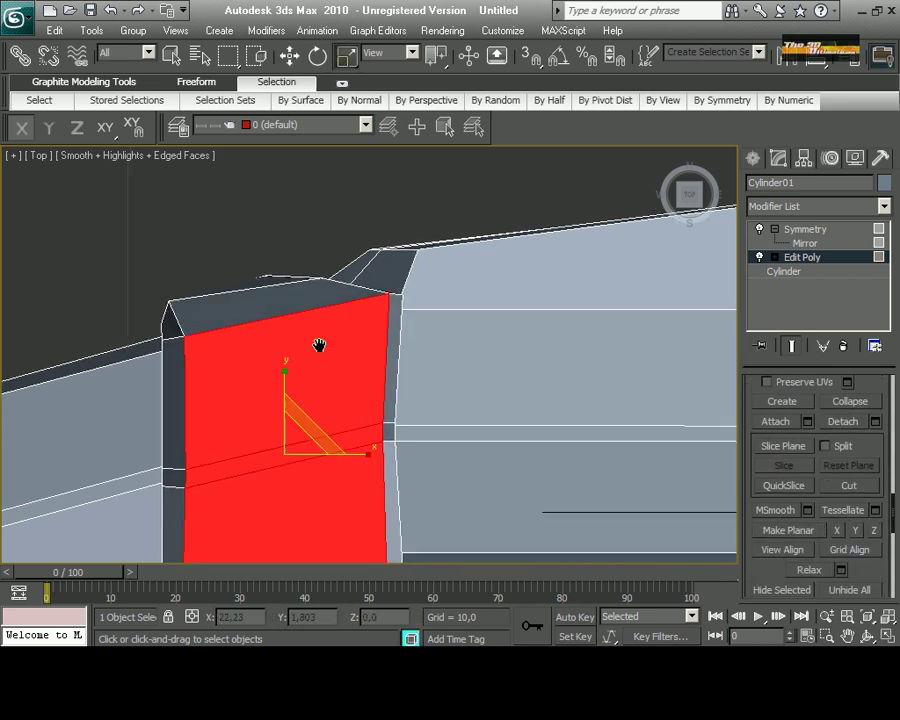
scroll(374, 384, "up", 3)
scroll(361, 370, "down", 2)
right_click(262, 350)
left_click(282, 403)
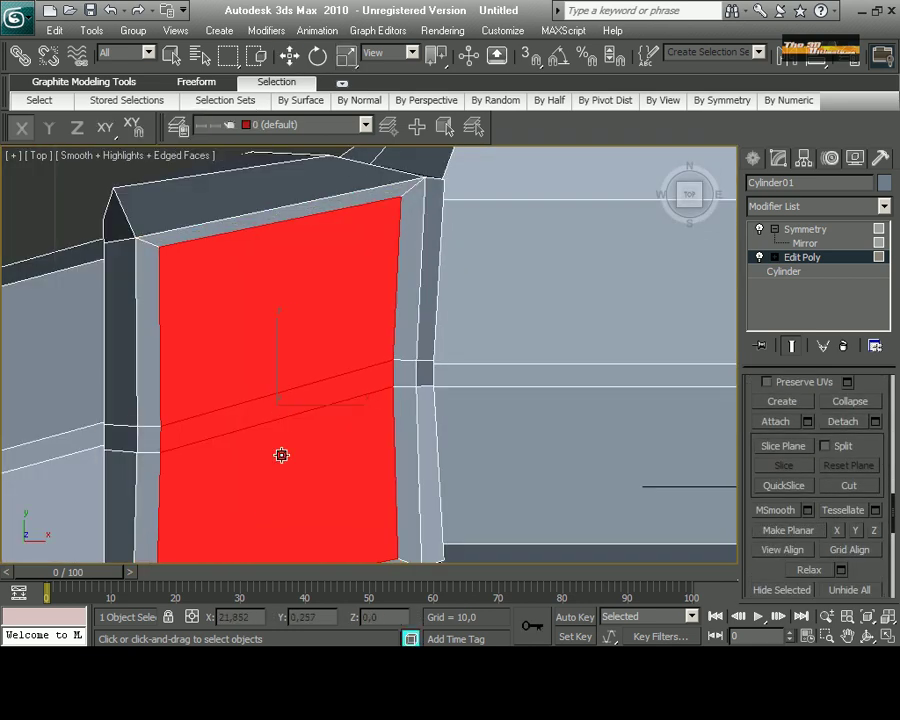
left_click_drag(305, 392, 288, 457)
key("w")
left_click_drag(302, 376, 348, 368)
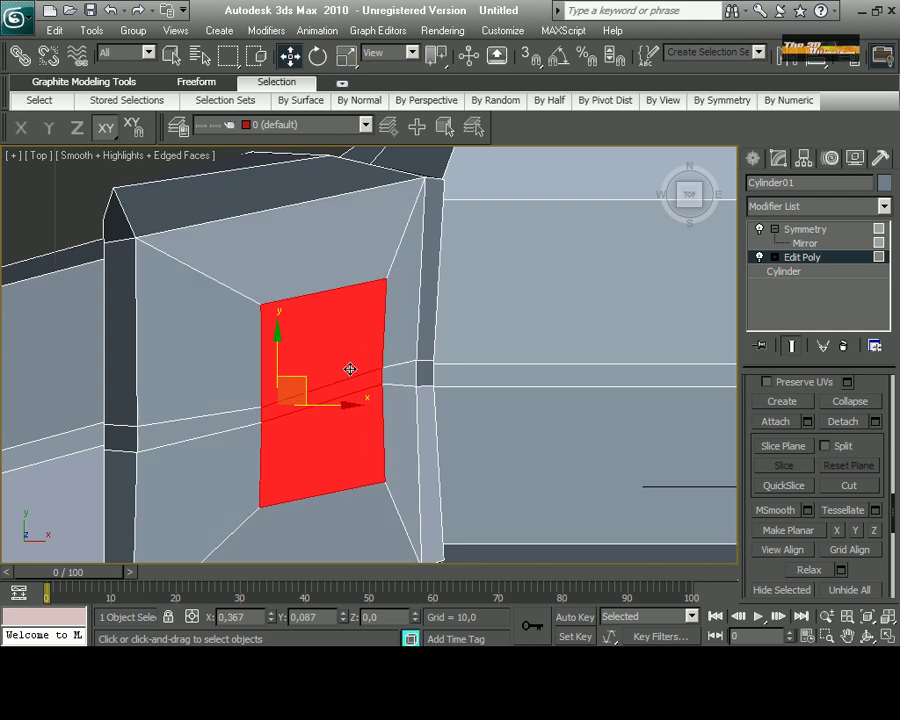
scroll(350, 370, "up", 2)
scroll(330, 345, "down", 3)
scroll(349, 343, "up", 3)
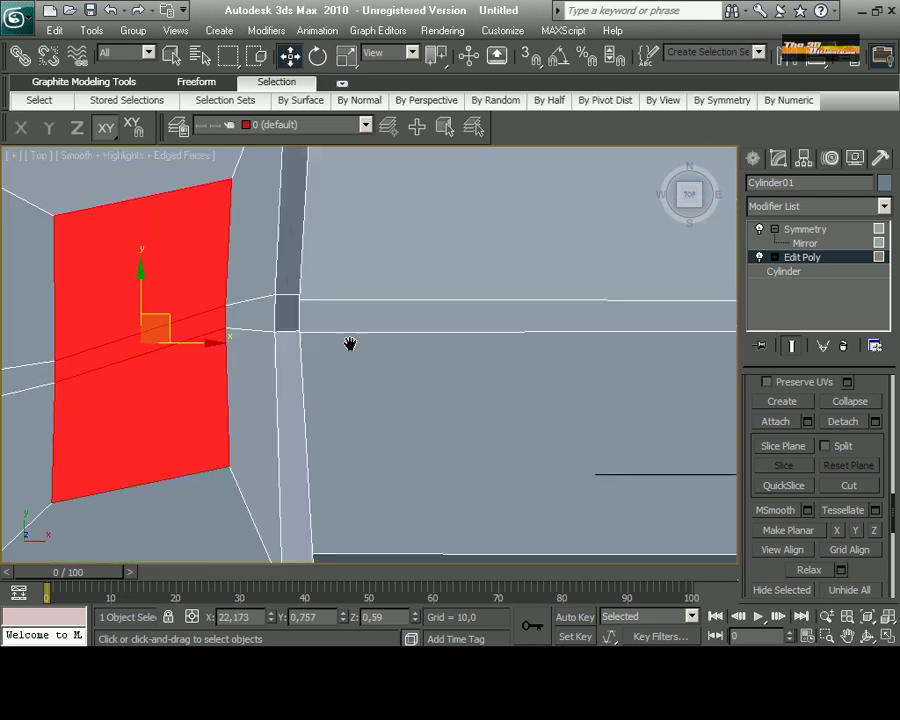
middle_click_drag(349, 343, 420, 354)
Enable Ignore Backfacing and inspect the seam's vertices and edges.
key("1")
scroll(766, 425, "up", 5)
left_click(765, 420)
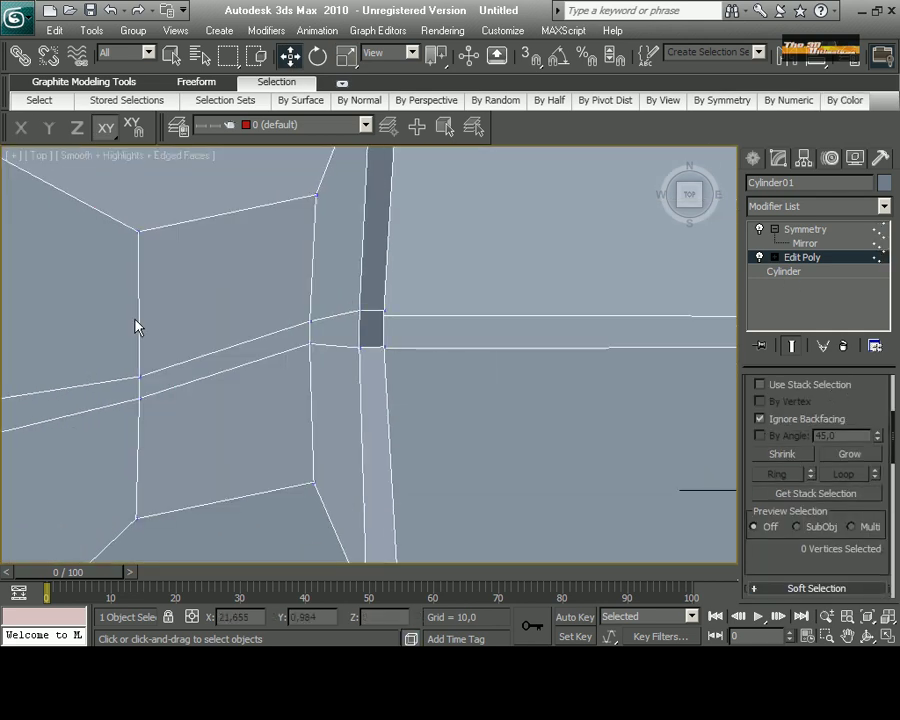
scroll(404, 328, "down", 2)
scroll(404, 328, "down", 4)
left_click_drag(340, 280, 412, 386)
scroll(412, 386, "up", 6)
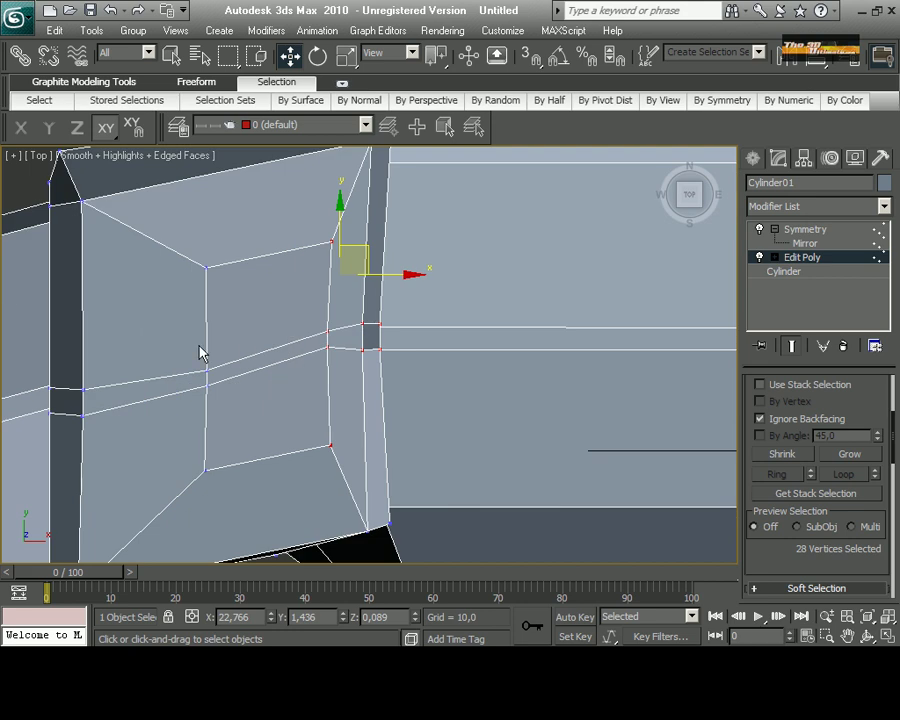
scroll(380, 378, "up", 3)
scroll(381, 380, "up", 3)
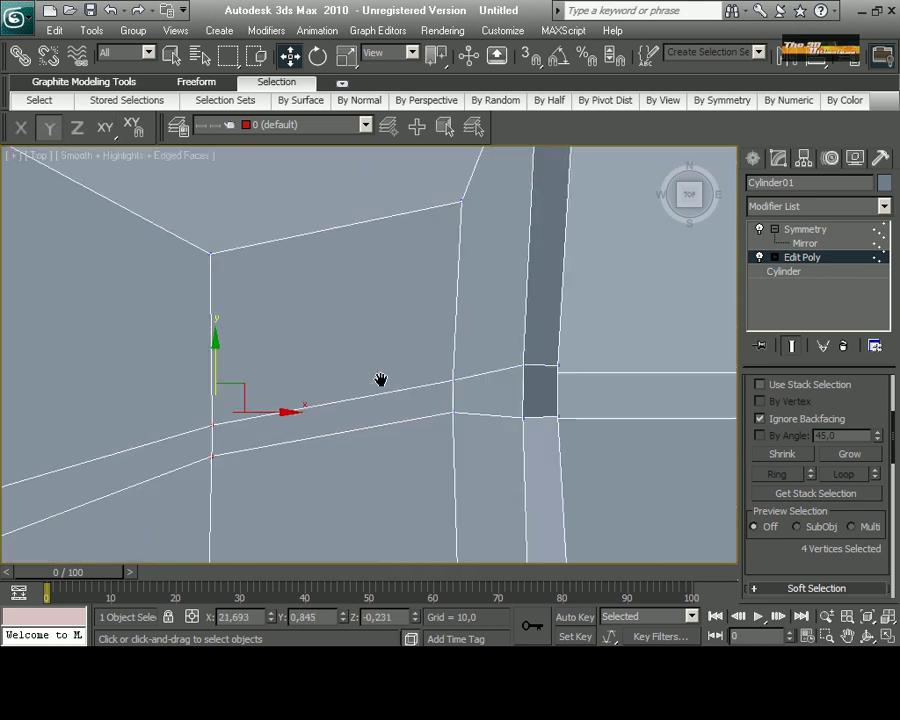
key("2")
left_click(371, 397)
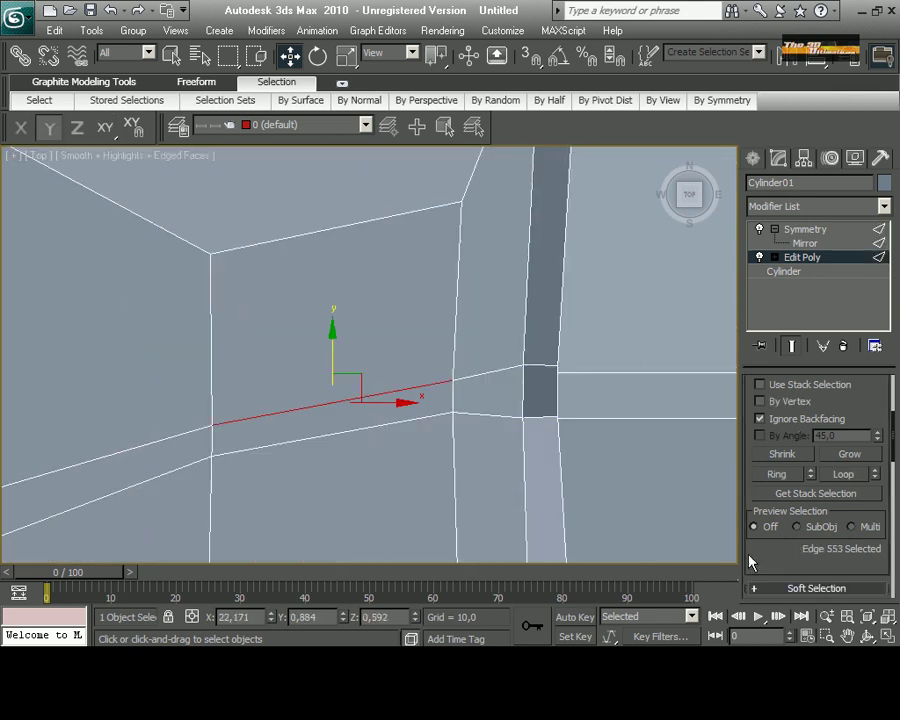
scroll(752, 563, "down", 2)
left_click(328, 441)
Select the side panel's face, then its vertical middle edge.
scroll(318, 375, "down", 3)
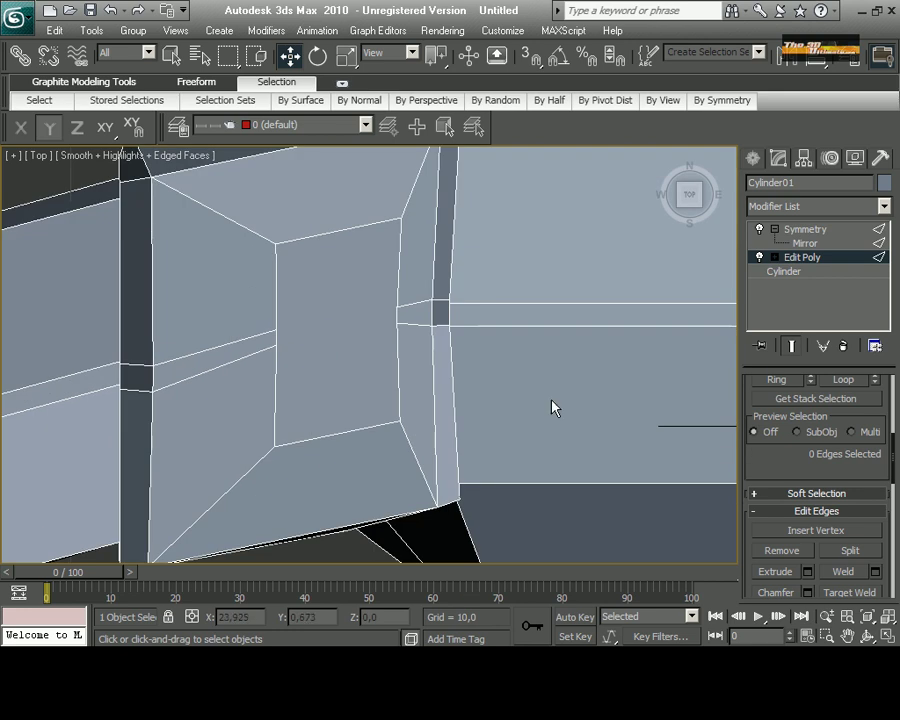
scroll(820, 480, "up", 3)
left_click(836, 499)
right_click(346, 336)
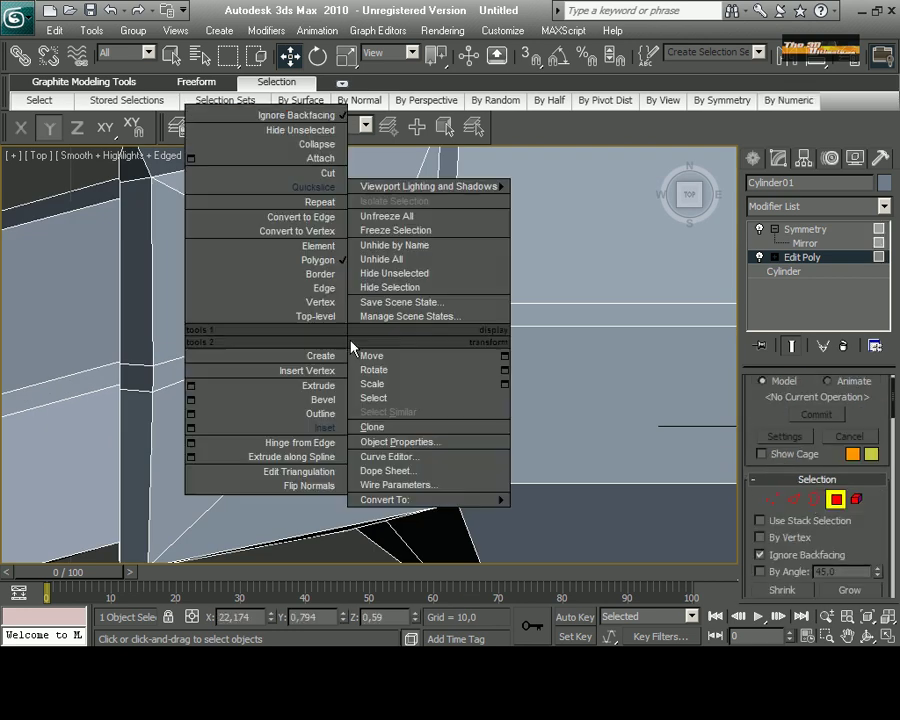
left_click(352, 232)
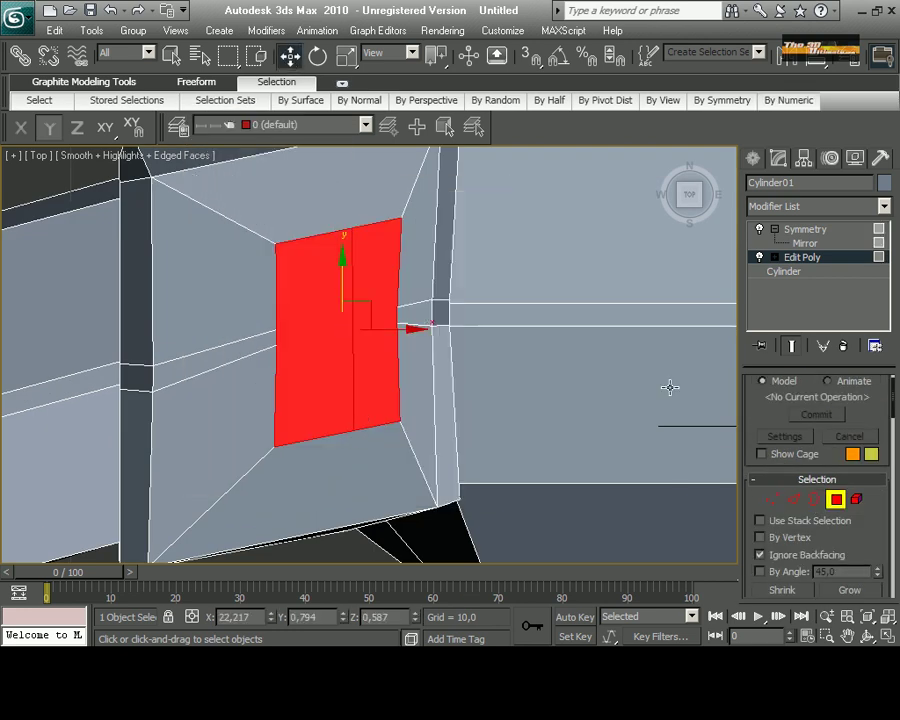
key("2")
left_click(351, 301)
scroll(351, 386, "up", 3)
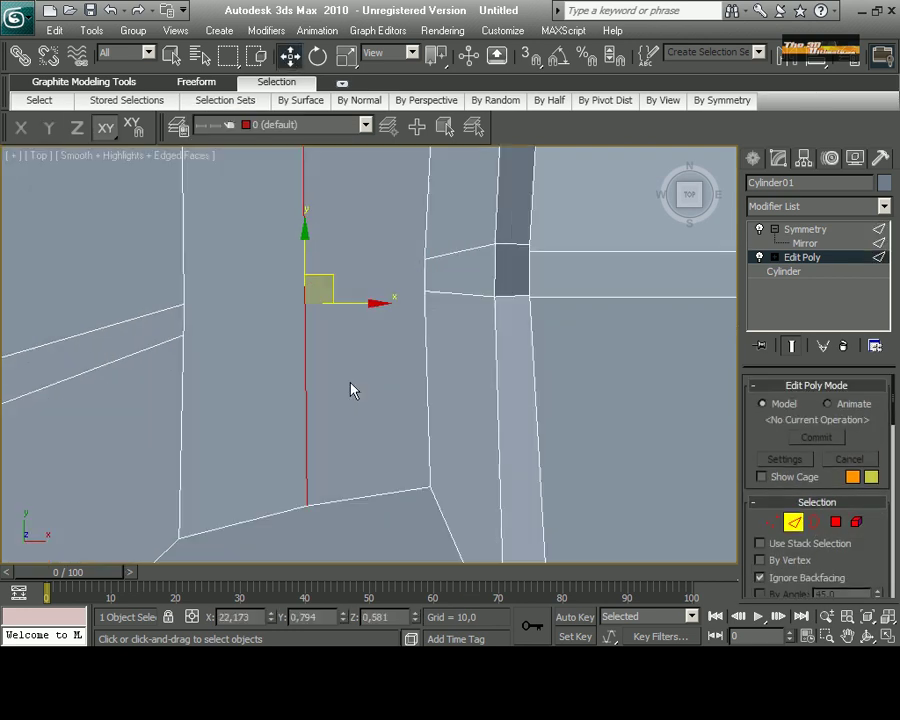
scroll(349, 386, "up", 1)
Chamfer the middle edge with 7 segments and an amount of about 0.8.
key("r")
right_click(312, 353)
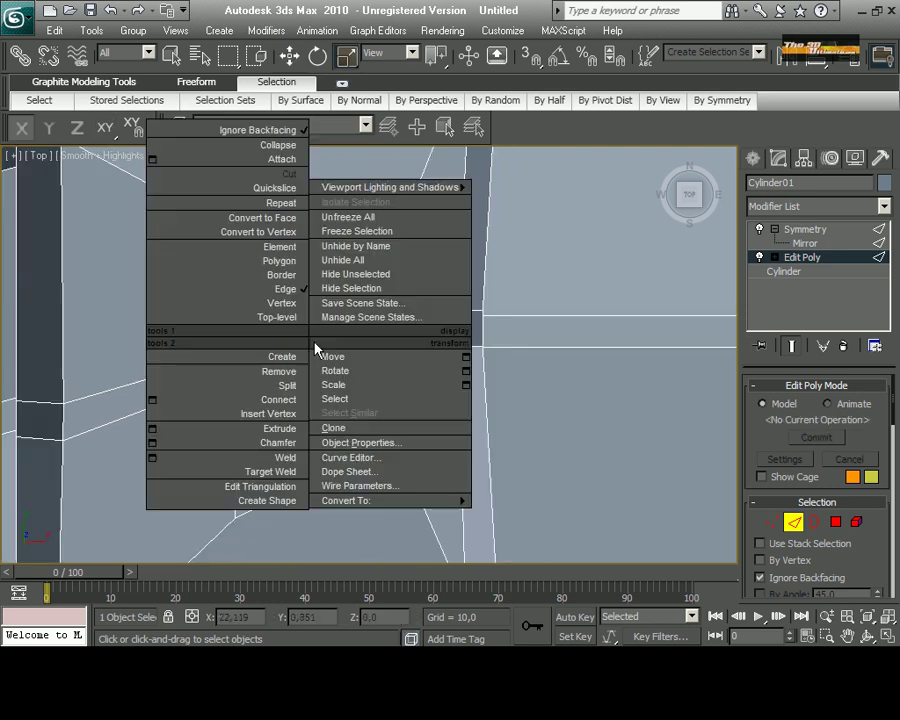
left_click(332, 398)
scroll(300, 450, "down", 2)
scroll(830, 316, "down", 3)
scroll(822, 500, "down", 3)
left_click(808, 451)
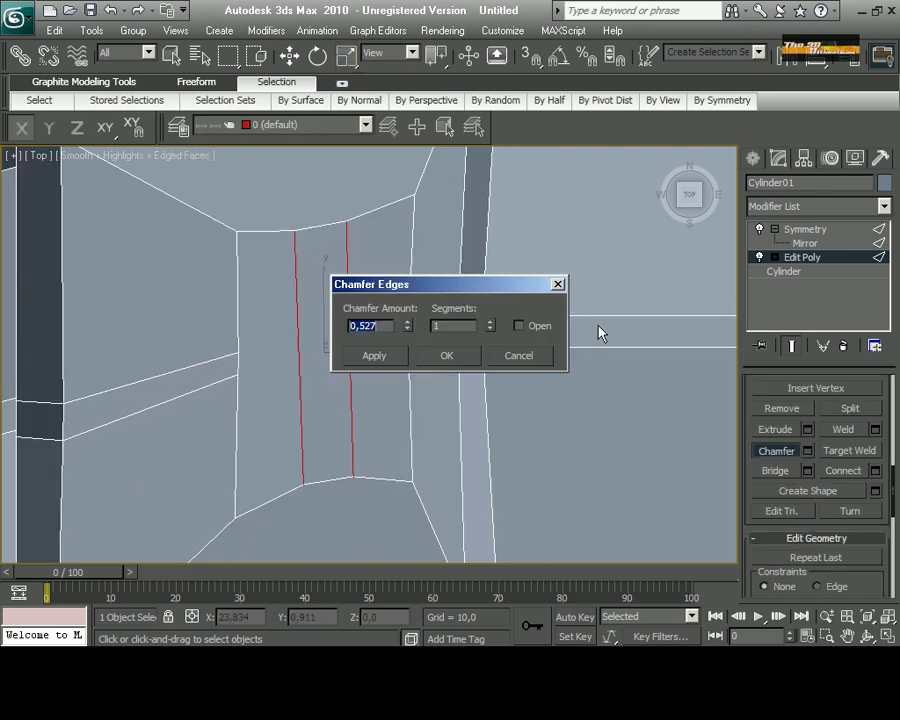
left_click_drag(490, 325, 486, 327)
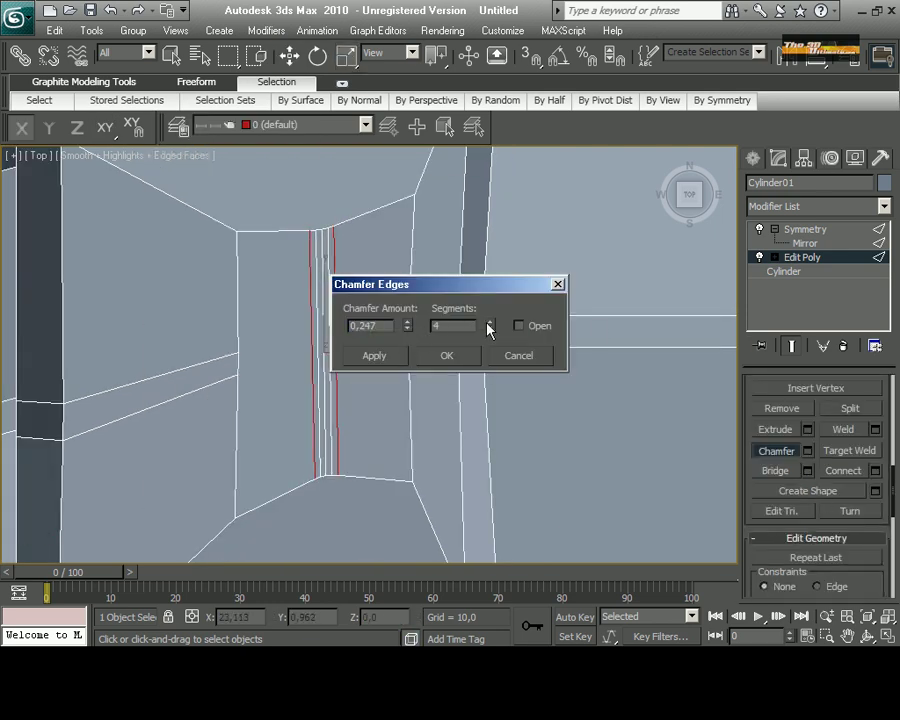
left_click_drag(407, 327, 412, 250)
key("Return")
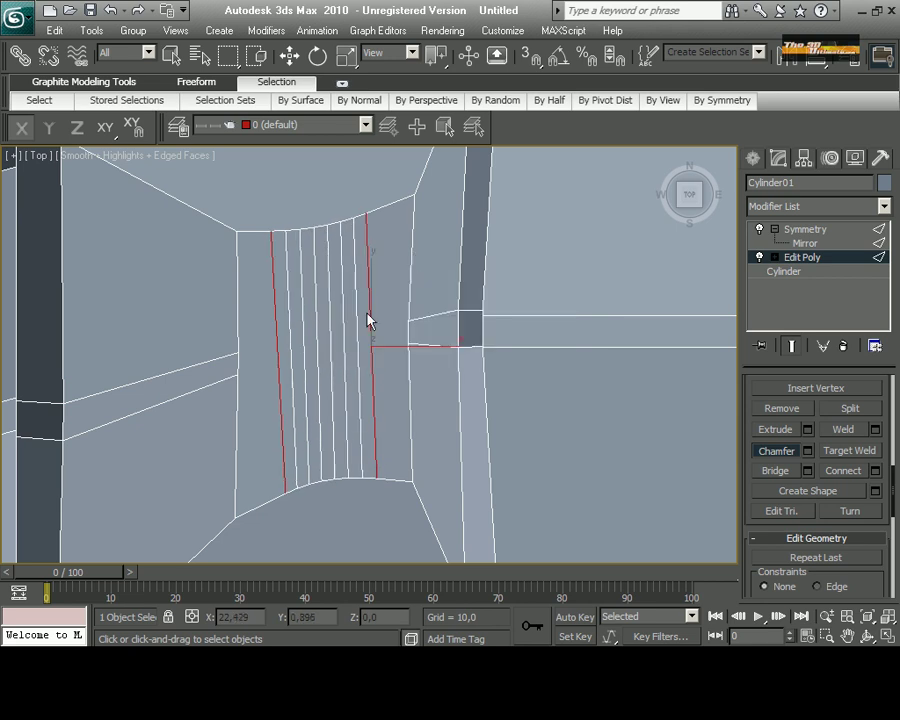
Select four alternating strips of the chamfered band and frame them in Perspective.
key("4")
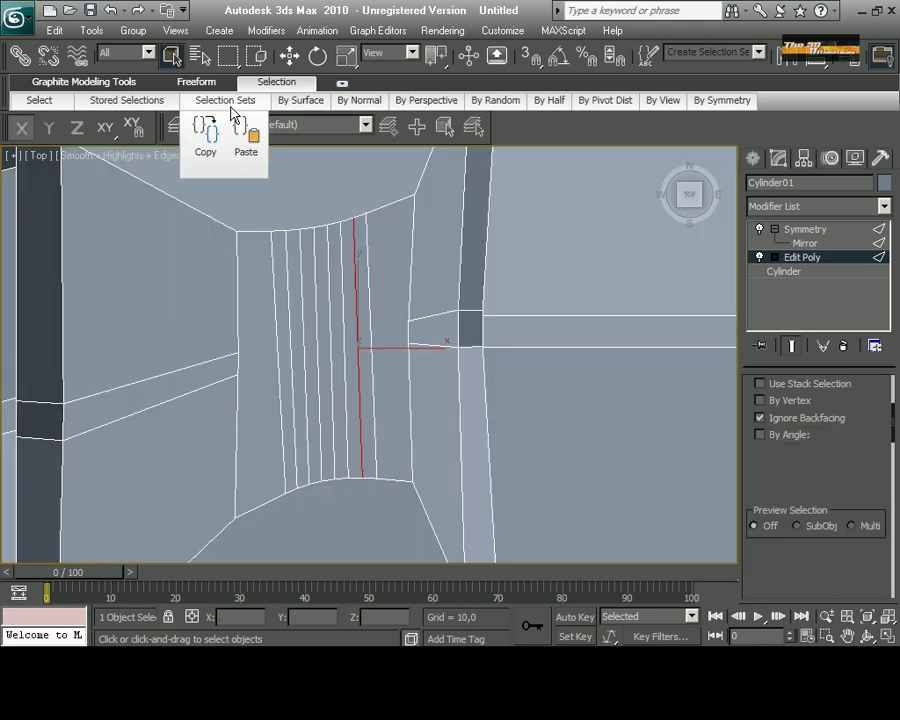
left_click(358, 270)
left_click(311, 273, "ctrl")
left_click(283, 270, "ctrl")
key("e")
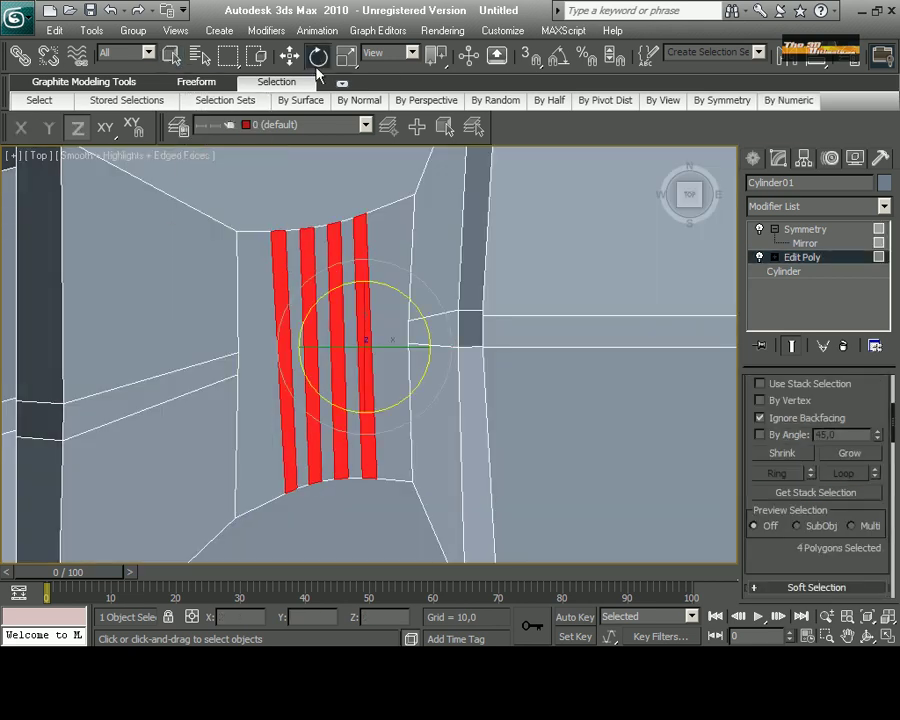
scroll(390, 399, "down", 5)
left_click(886, 636)
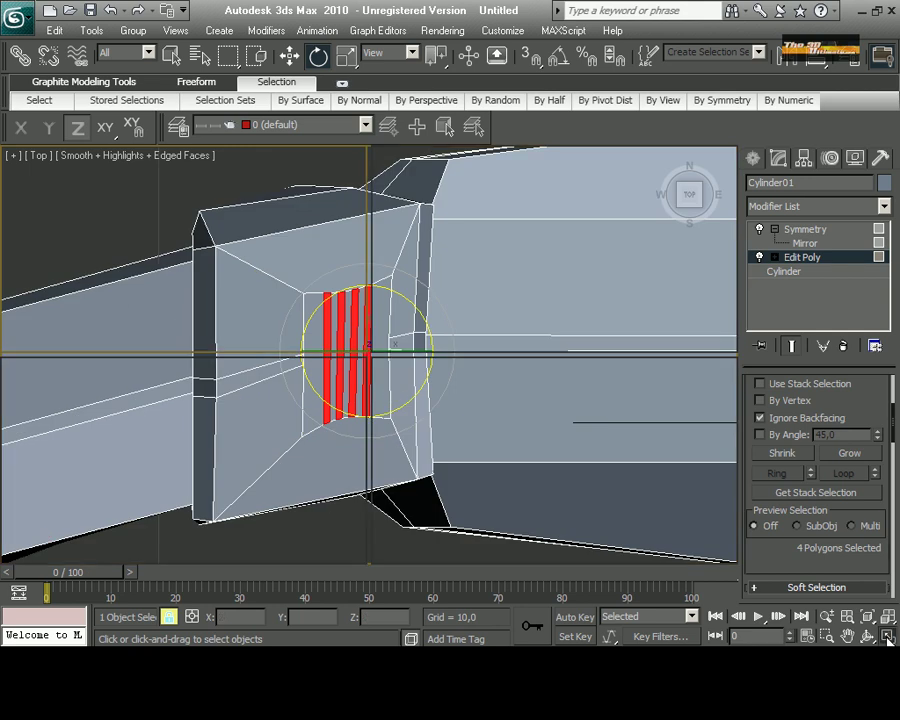
left_click(886, 636)
key("z")
middle_click_drag(264, 500, 256, 324, "alt")
scroll(270, 394, "up", 3)
Extrude the selected strips upward into raised ridges, then clear the selection.
right_click(293, 406)
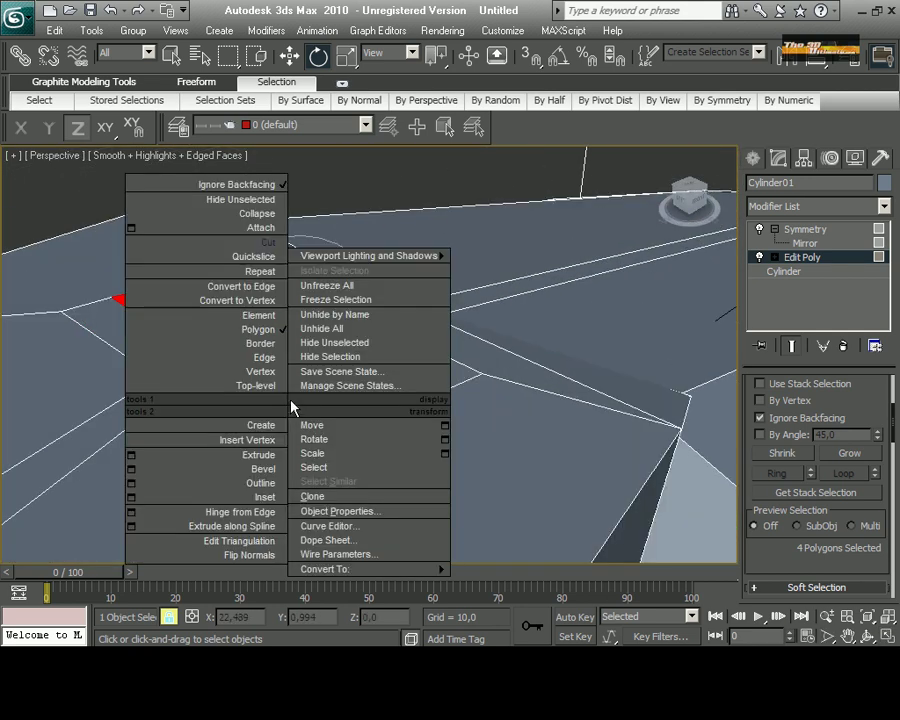
left_click(258, 455)
left_click_drag(271, 431, 390, 461)
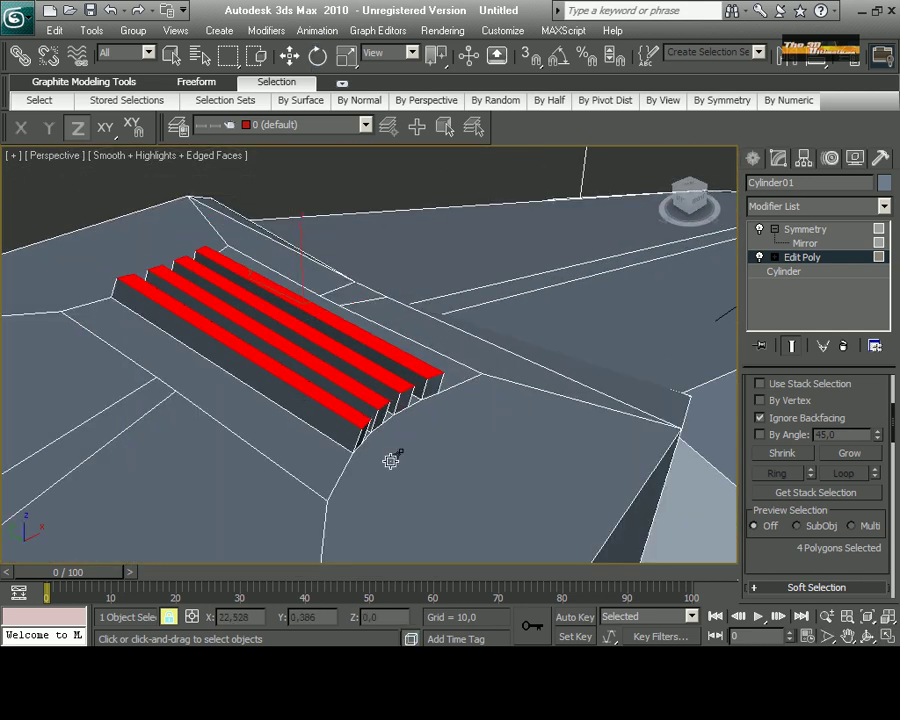
scroll(92, 238, "down", 5)
left_click(94, 247)
scroll(94, 247, "down", 5)
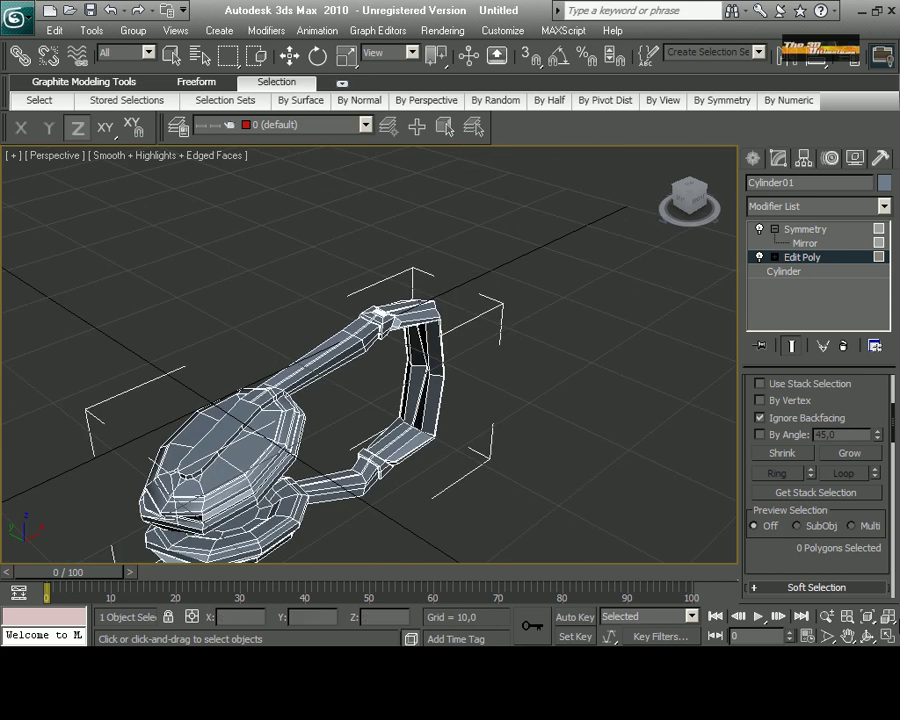
key("alt+w")
left_click(887, 636)
left_click_drag(48, 253, 265, 456)
scroll(265, 456, "up", 2)
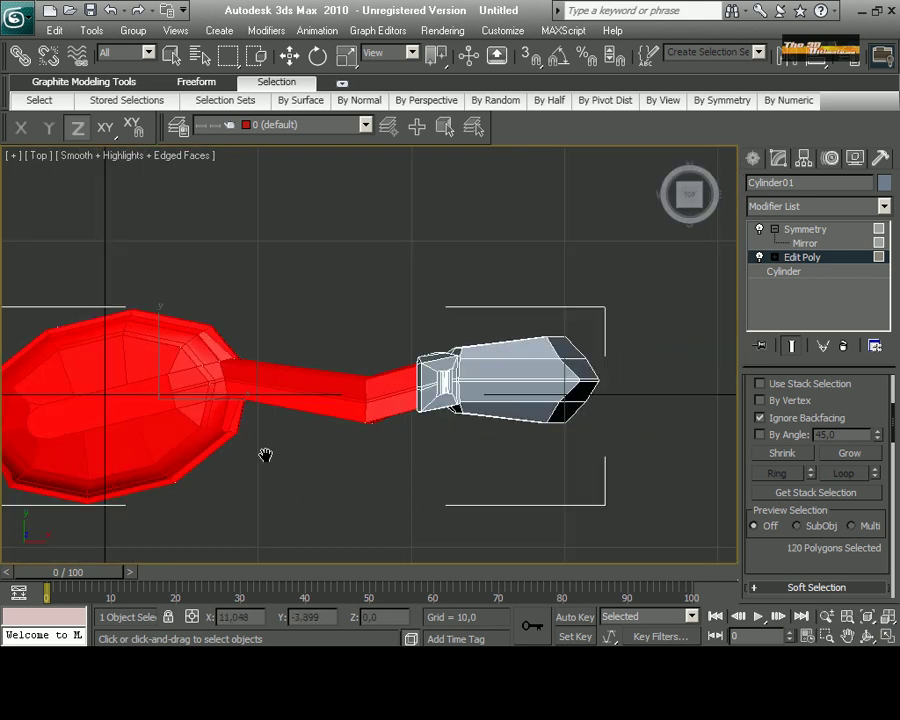
middle_click_drag(265, 456, 155, 470)
left_click_drag(500, 290, 400, 484, "ctrl")
middle_click_drag(400, 484, 557, 484)
scroll(766, 484, "down", 10)
scroll(797, 505, "down", 5)
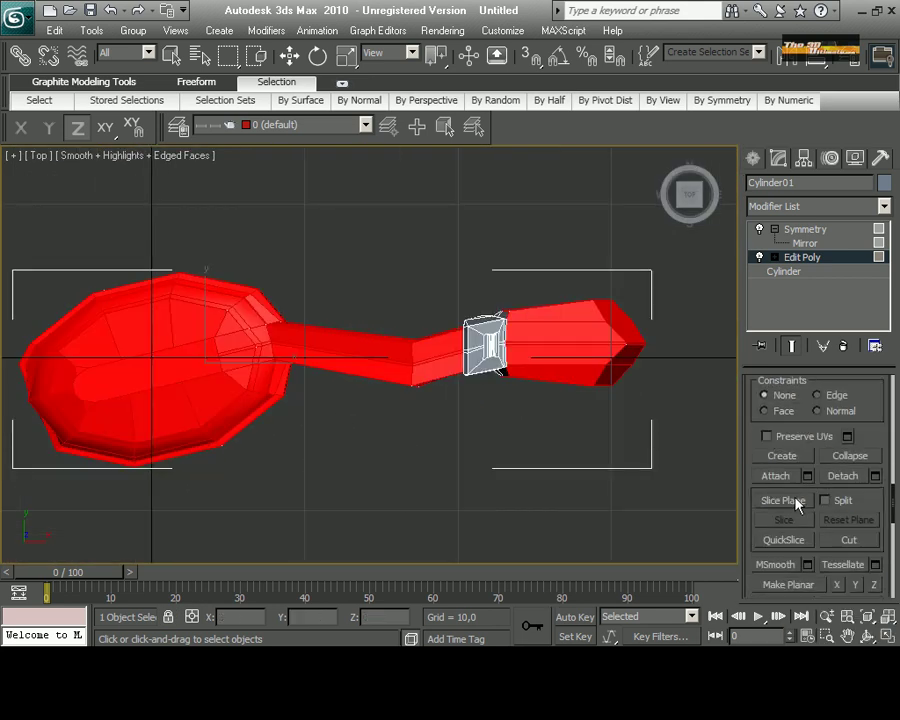
left_click(781, 566)
scroll(851, 570, "up", 5)
scroll(845, 546, "up", 5)
key("ctrl+z")
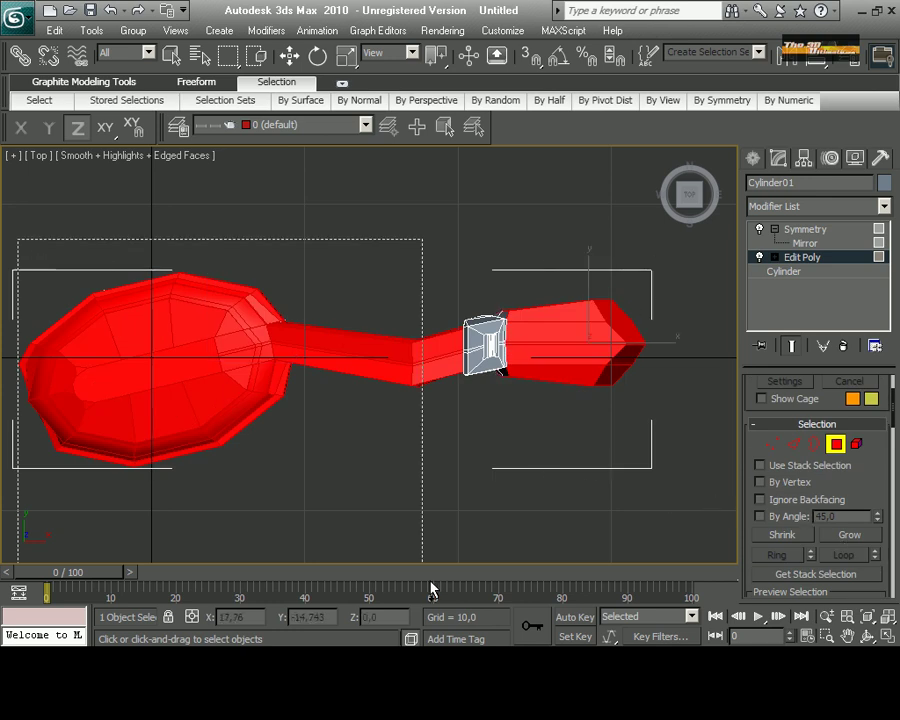
scroll(770, 510, "down", 5)
key("e")
scroll(750, 470, "down", 3)
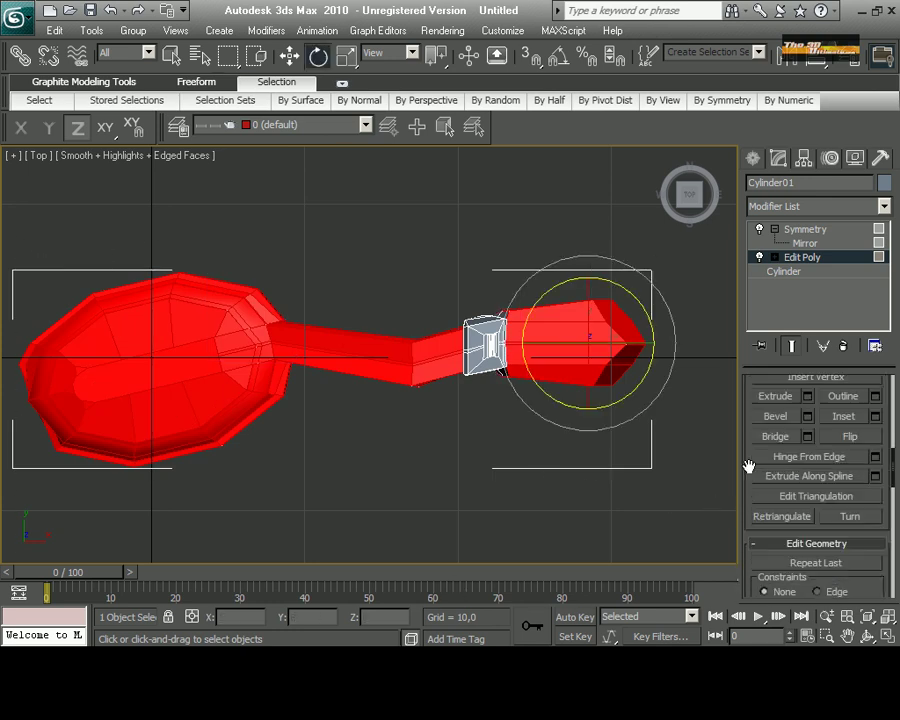
scroll(776, 537, "down", 5)
left_click(776, 530)
left_click(408, 498)
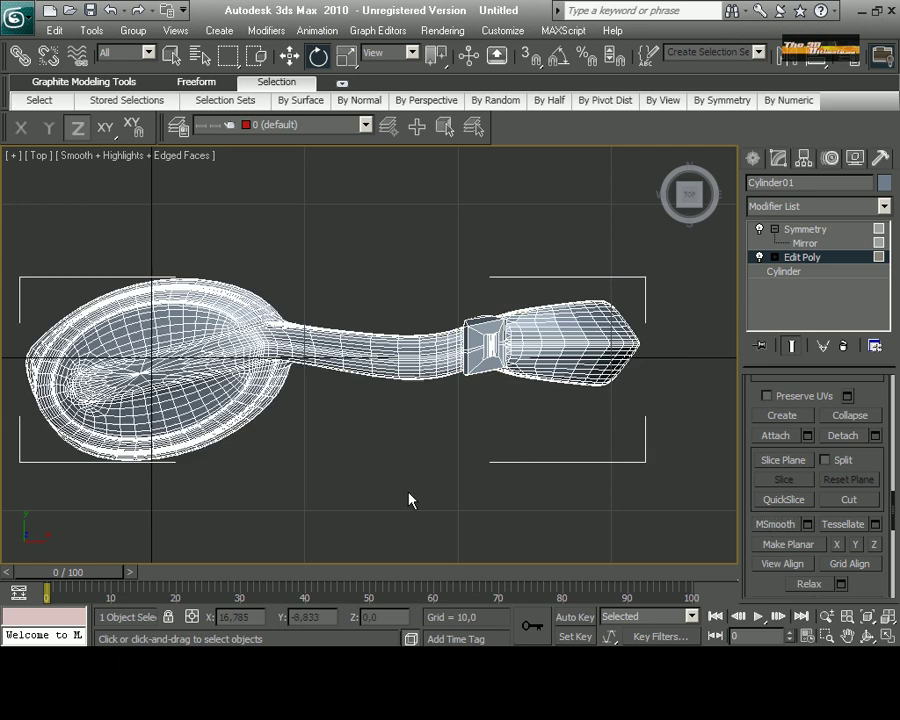
key("alt+w")
key("alt+w")
scroll(548, 482, "up", 3)
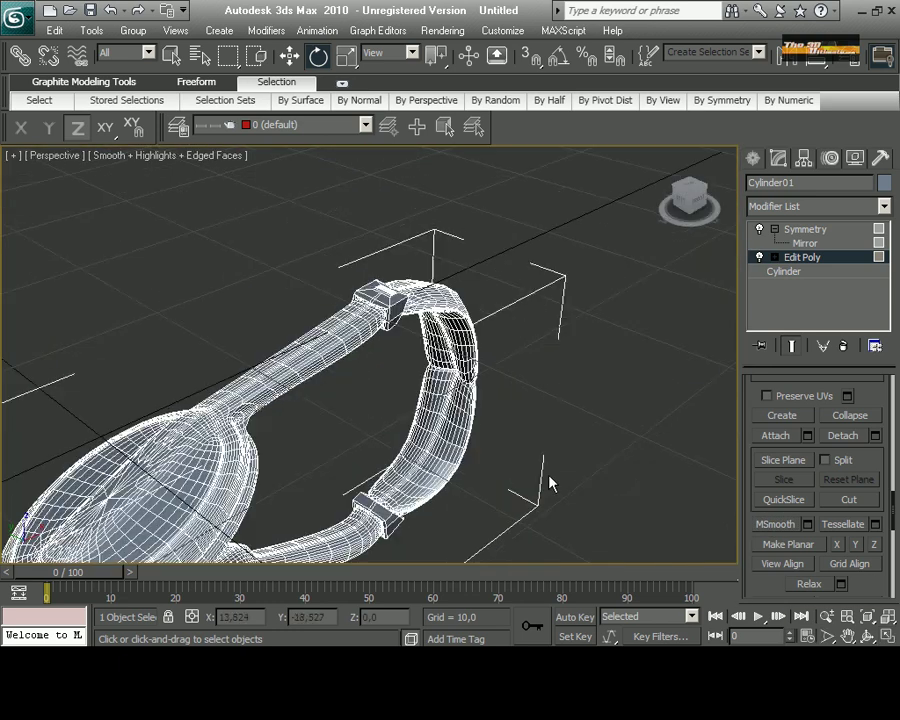
scroll(566, 366, "up", 2)
key("ctrl+z")
key("ctrl+z")
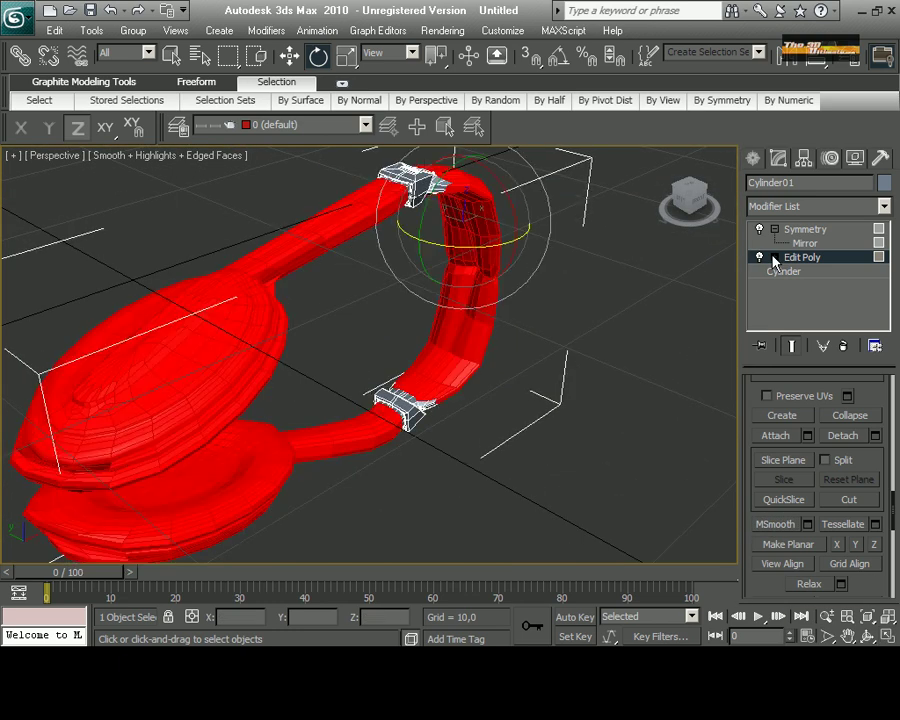
key("ctrl+z")
scroll(850, 470, "down", 5)
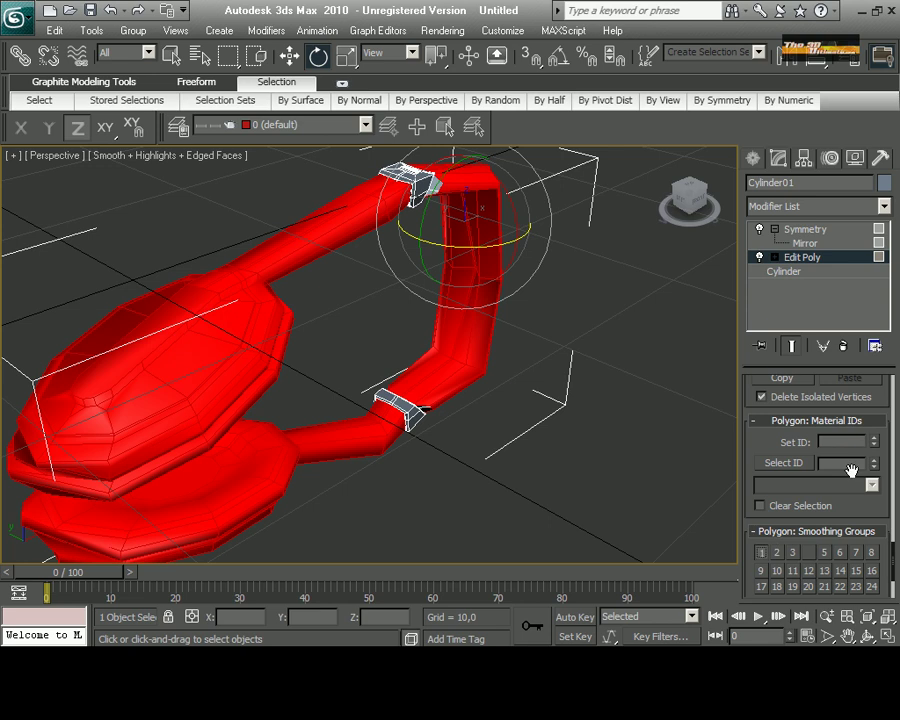
Select the ring of edges around the ear cup's top rim.
left_click(466, 460)
middle_click_drag(466, 460, 317, 452, "alt")
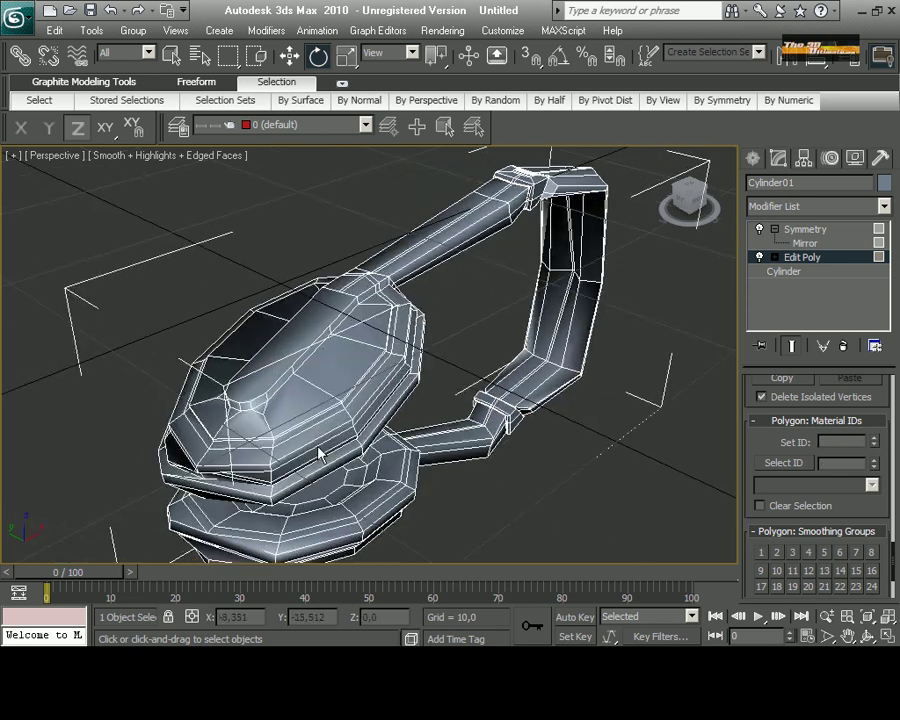
scroll(261, 398, "up", 5)
left_click(538, 465)
left_click(171, 54)
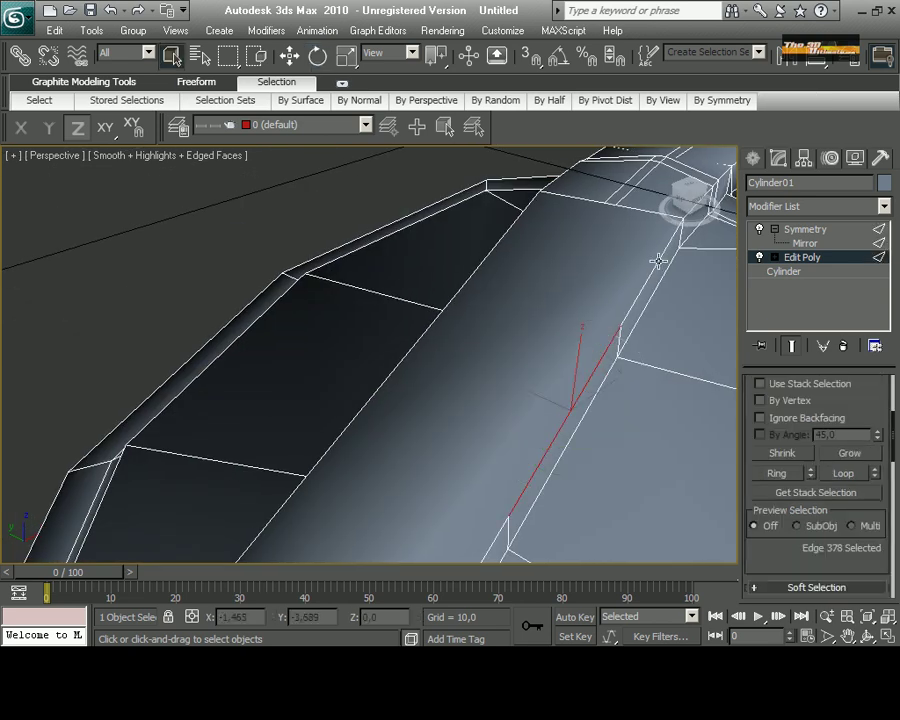
left_click(411, 344, "ctrl")
middle_click_drag(411, 344, 357, 408, "alt")
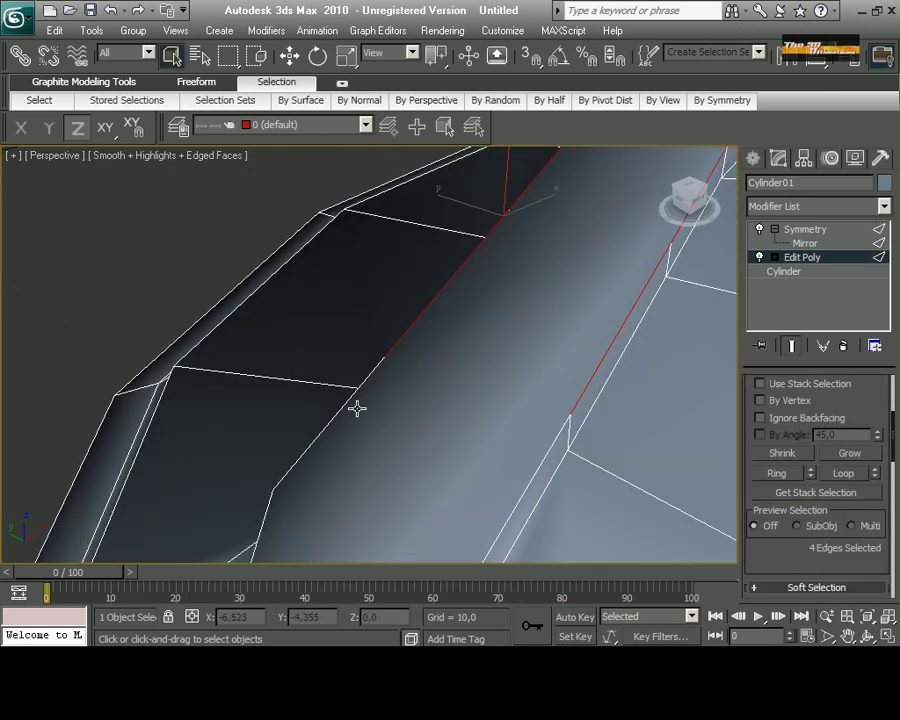
left_click(511, 515, "ctrl")
middle_click_drag(511, 515, 506, 454, "alt")
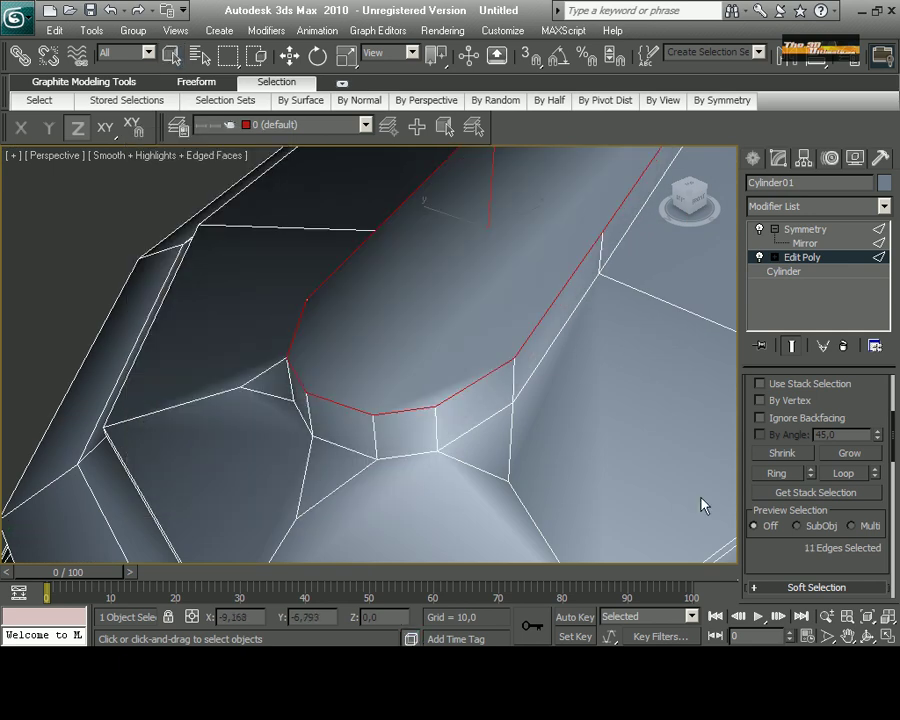
Chamfer the rim edges with Segments set to 1.
key("ctrl+shift+c")
left_click_drag(490, 325, 492, 362)
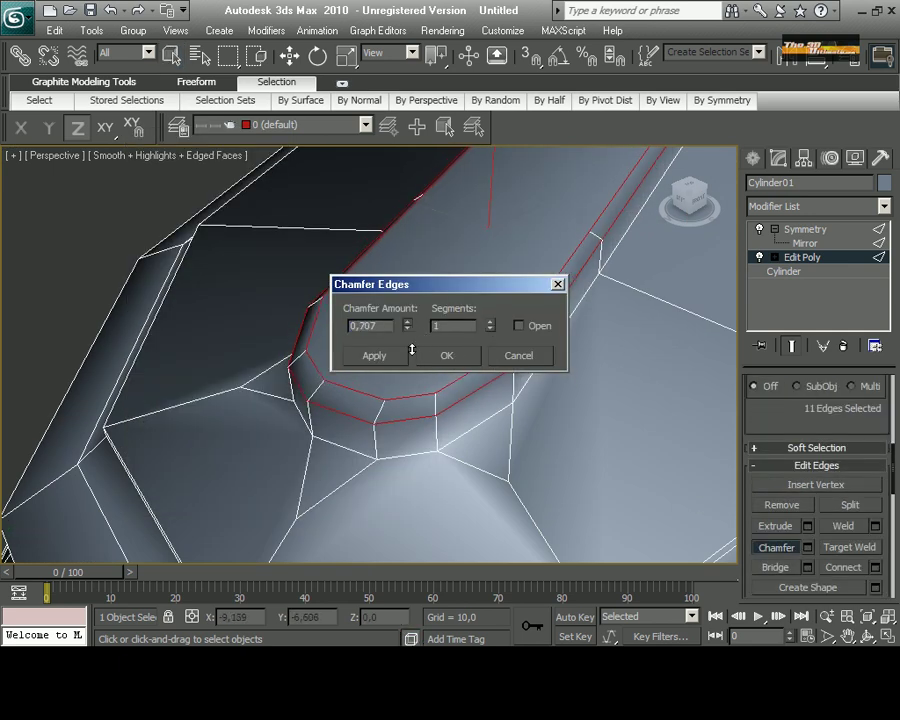
left_click(446, 356)
scroll(446, 356, "down", 5)
scroll(383, 316, "up", 3)
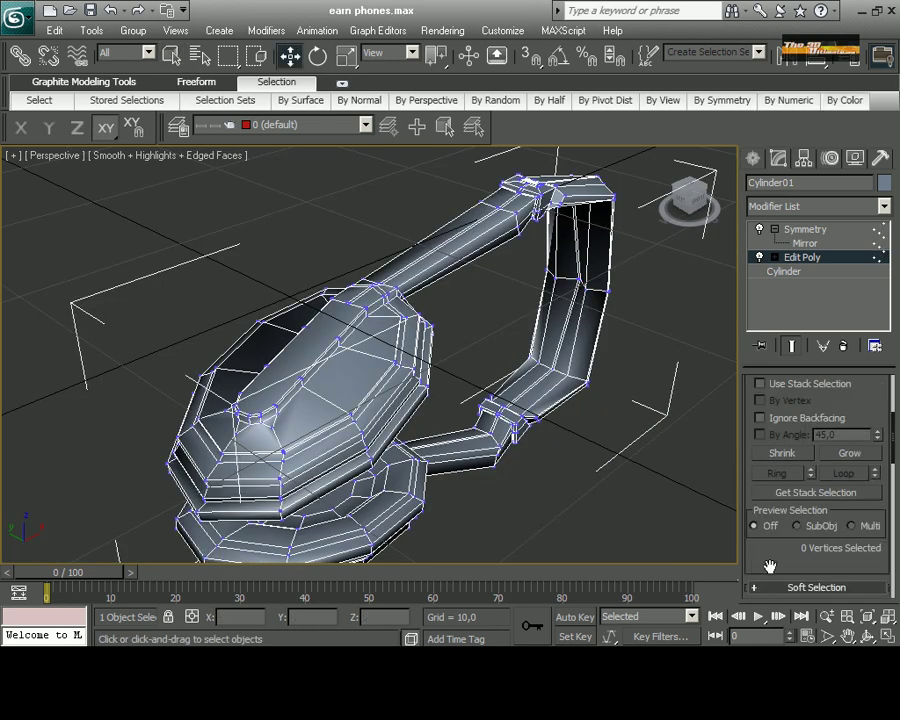
Move the Symmetry mirror plane along Y in Front view to form the full headband.
key("4")
scroll(762, 540, "down", 5)
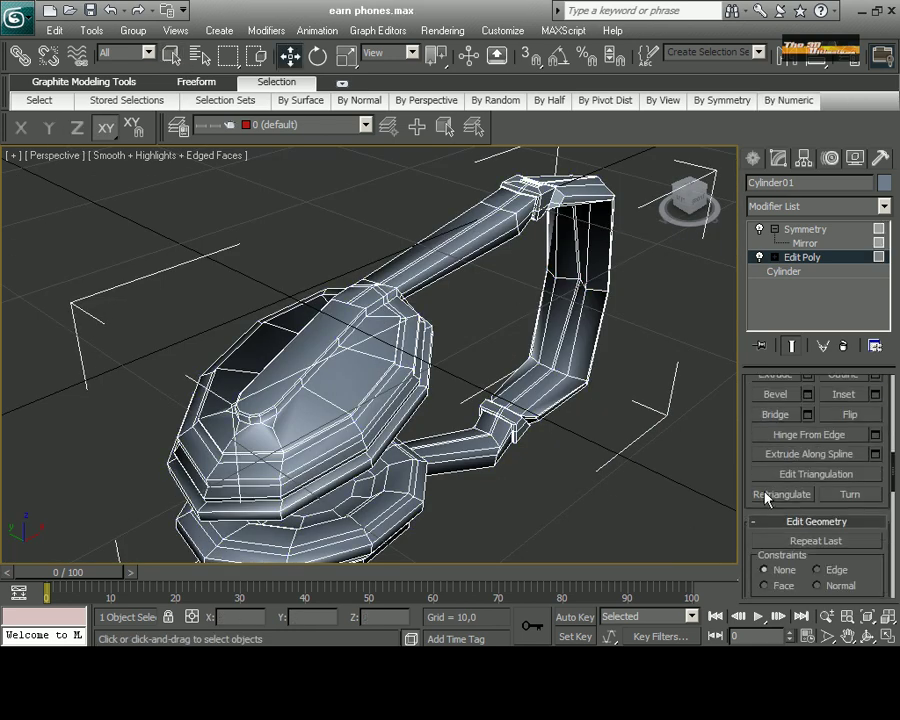
scroll(762, 495, "down", 5)
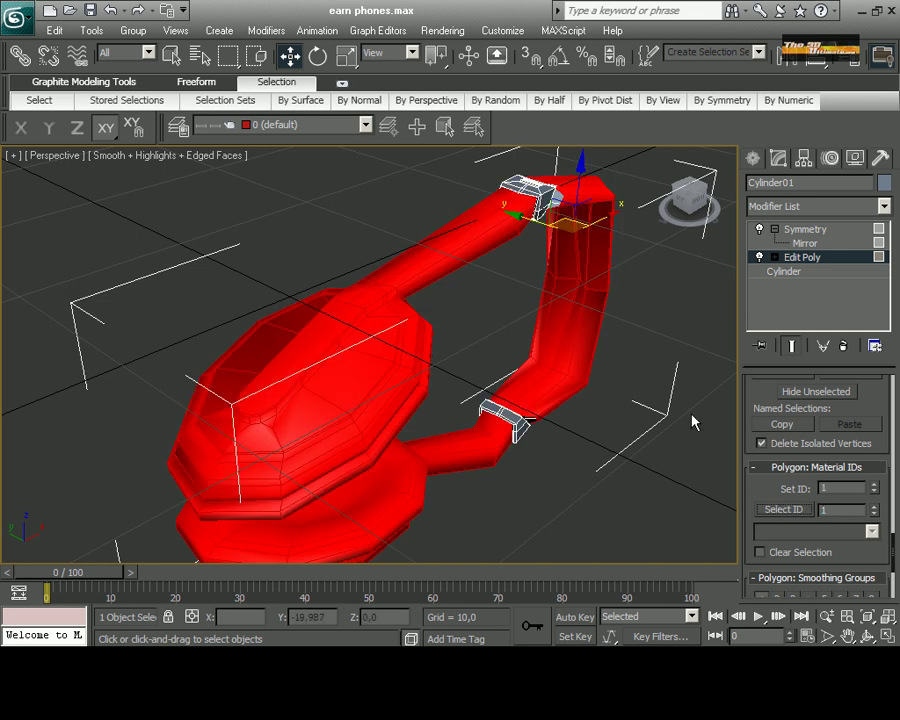
scroll(750, 515, "down", 10)
scroll(765, 545, "down", 3)
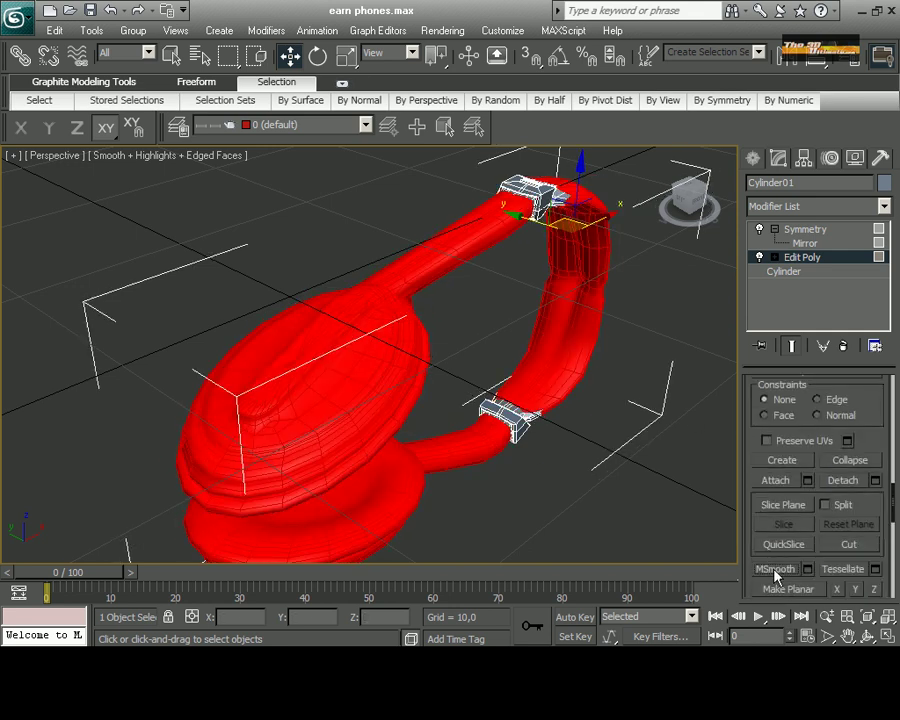
key("alt+w")
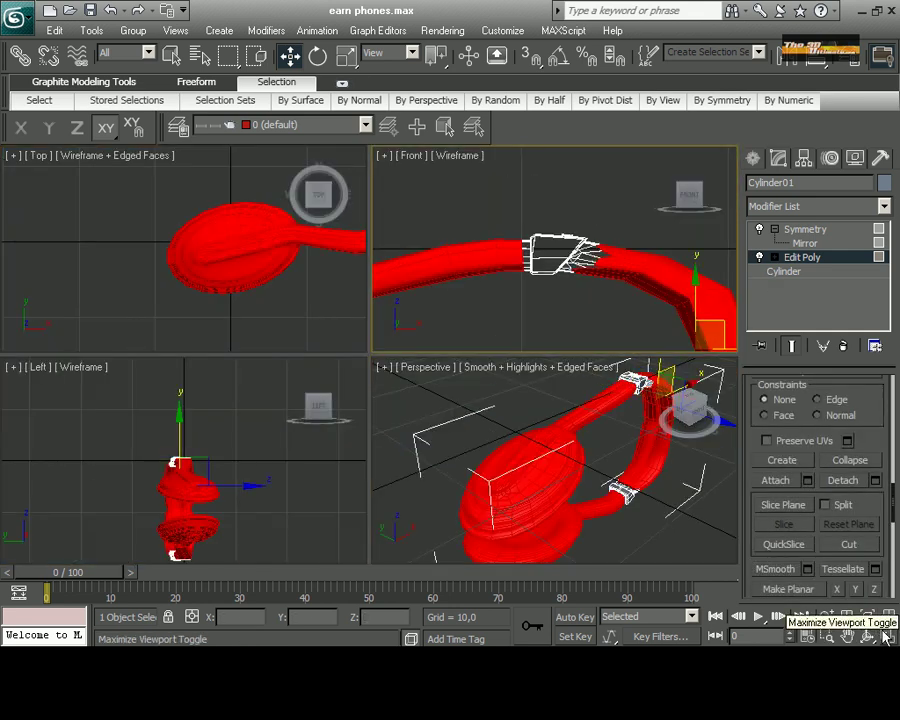
left_click(884, 637)
left_click(805, 243)
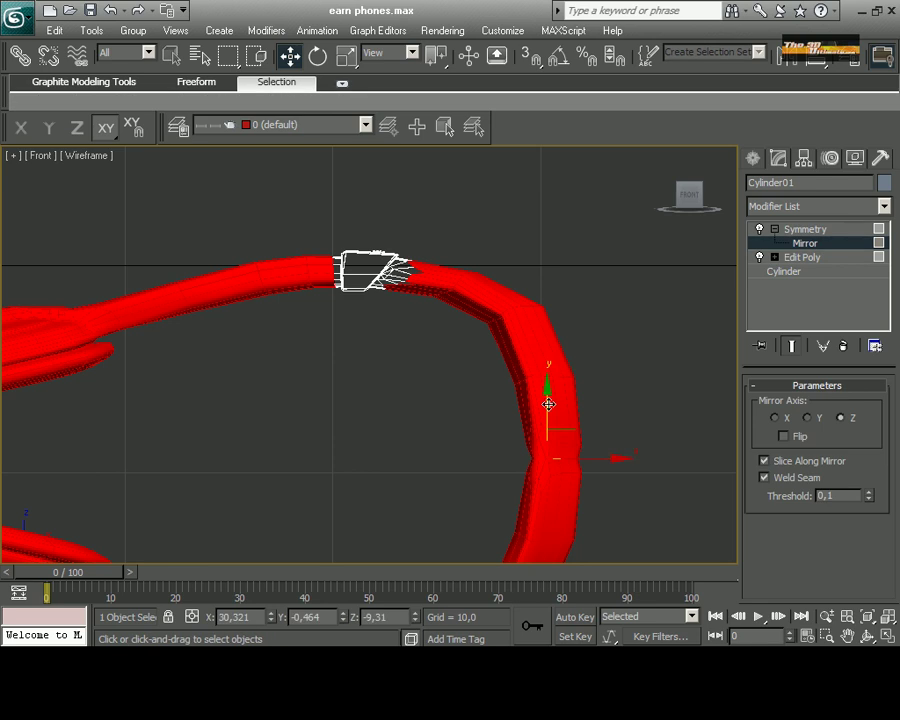
mouse_move(549, 403)
left_mouse_down()
mouse_move(549, 385)
mouse_move(617, 365)
left_mouse_up()
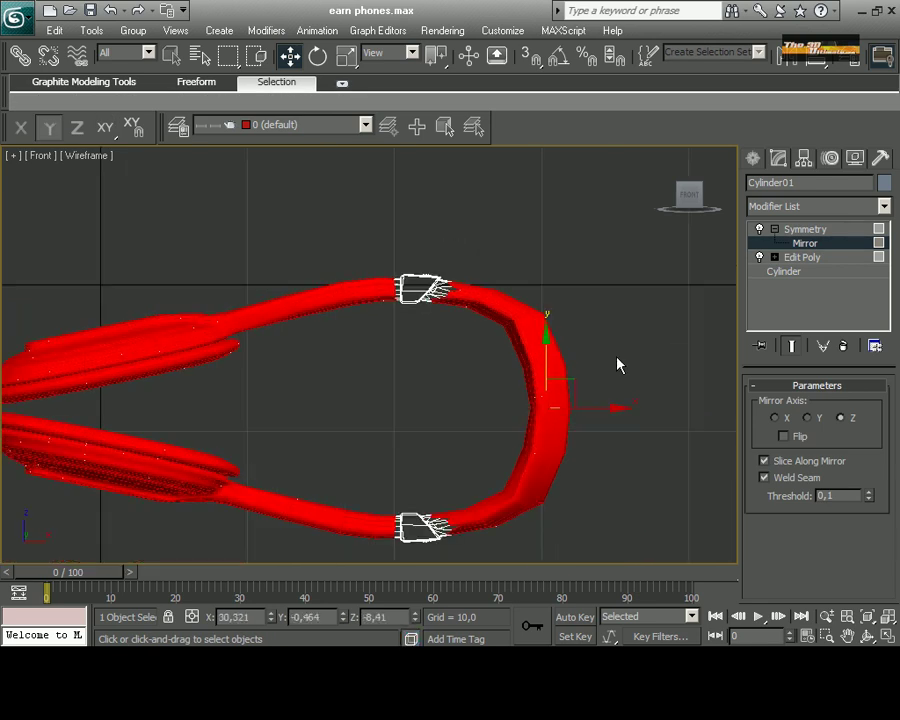
Add a Smooth modifier above Edit Poly in the stack.
left_click(219, 30)
left_click(802, 257)
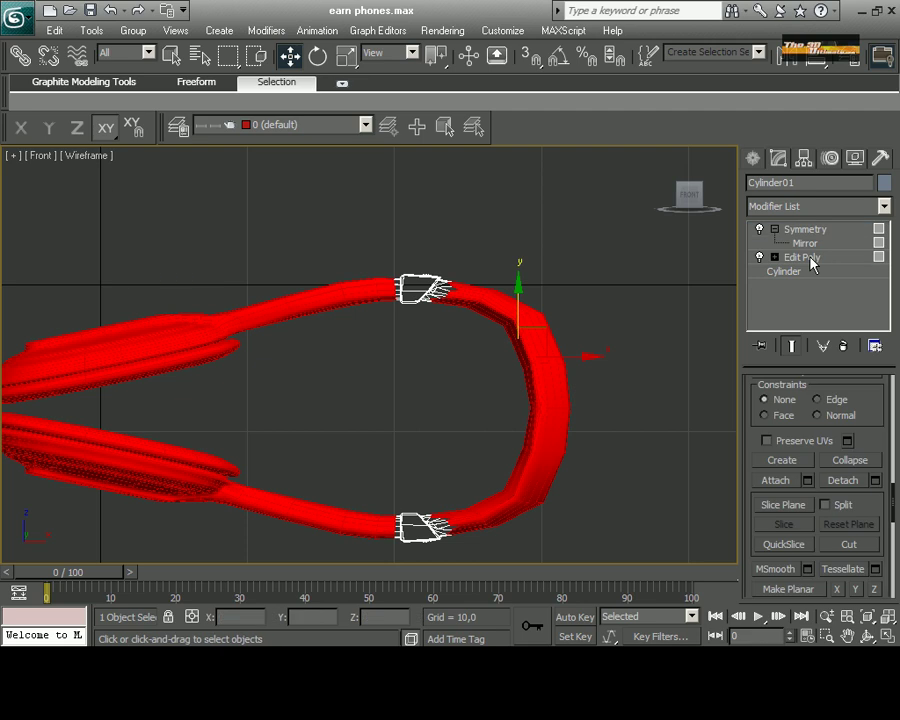
left_click(175, 30)
Turn on Auto Smooth in the Smooth modifier.
left_click(402, 277)
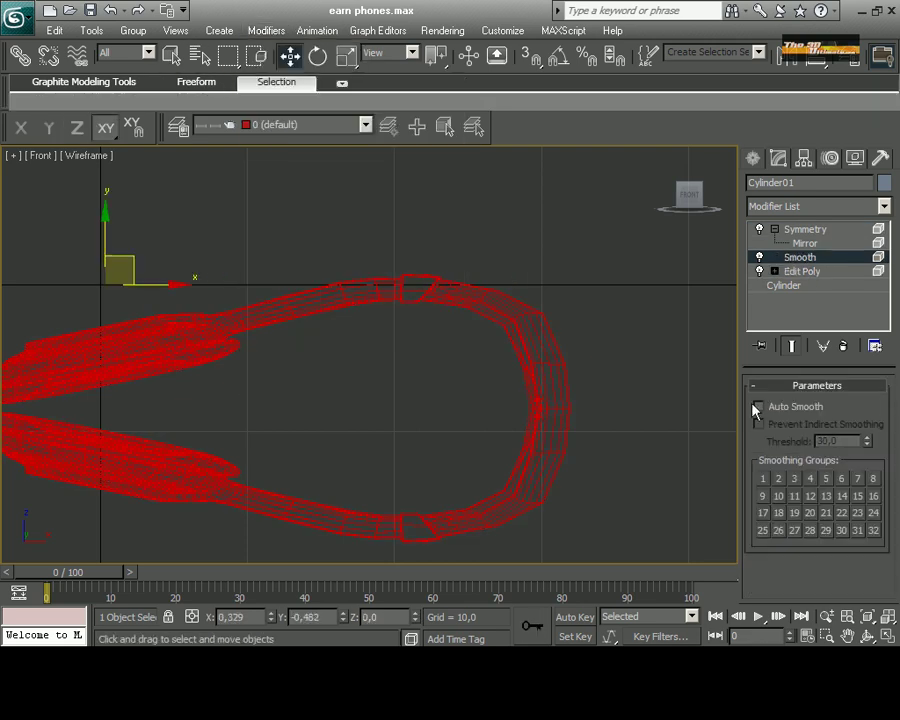
left_click(760, 408)
left_click(887, 636)
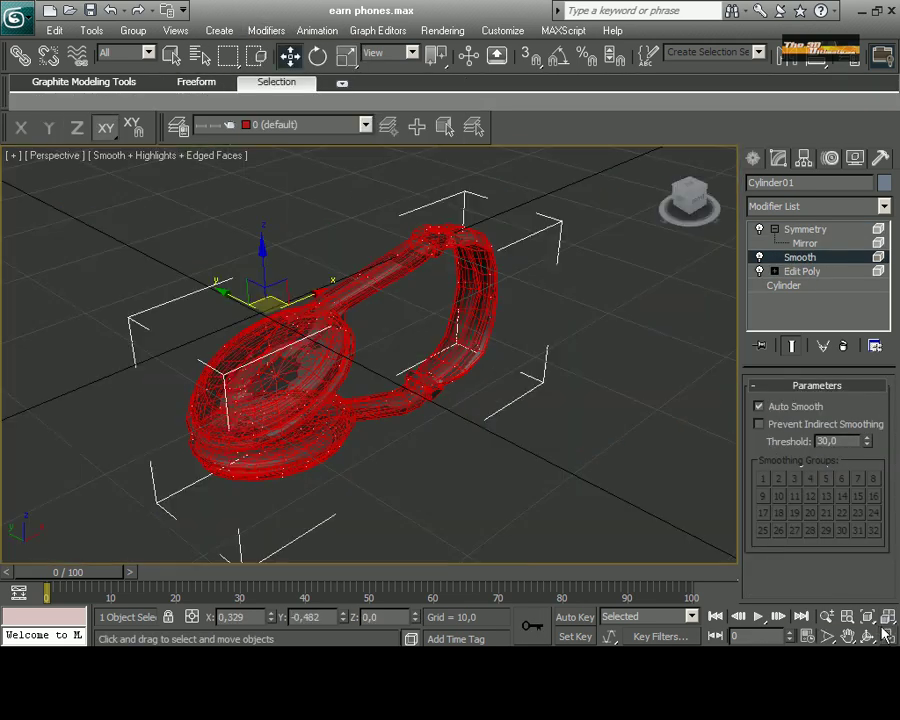
scroll(427, 433, "down", 3)
scroll(427, 433, "up", 5)
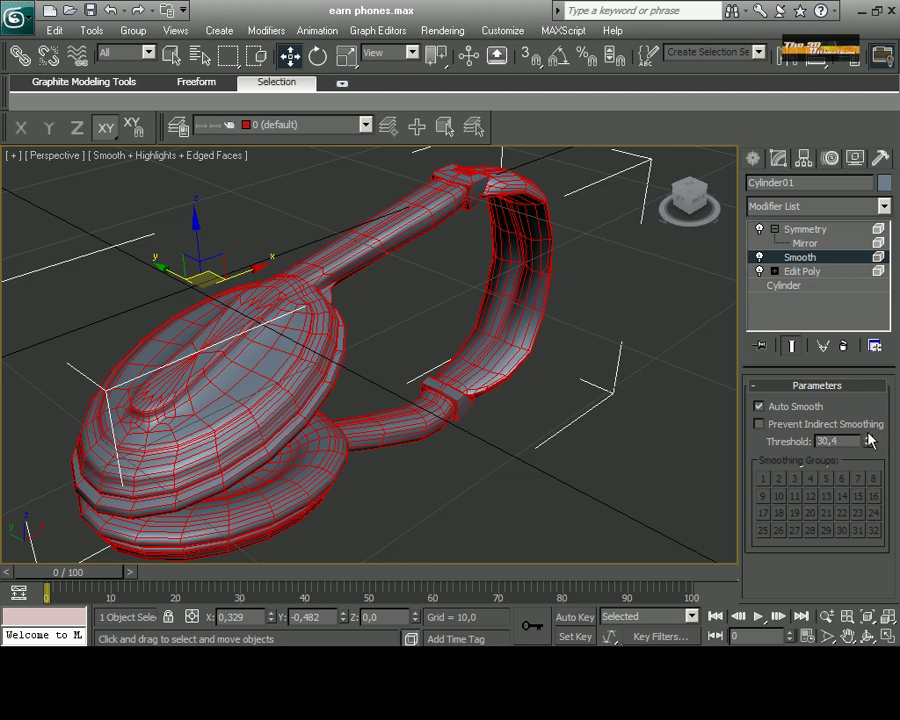
Scale the headphone frame slightly taller along Y in Front view.
left_click(887, 636)
right_click(637, 338)
left_click(887, 636)
key("r")
key("F6")
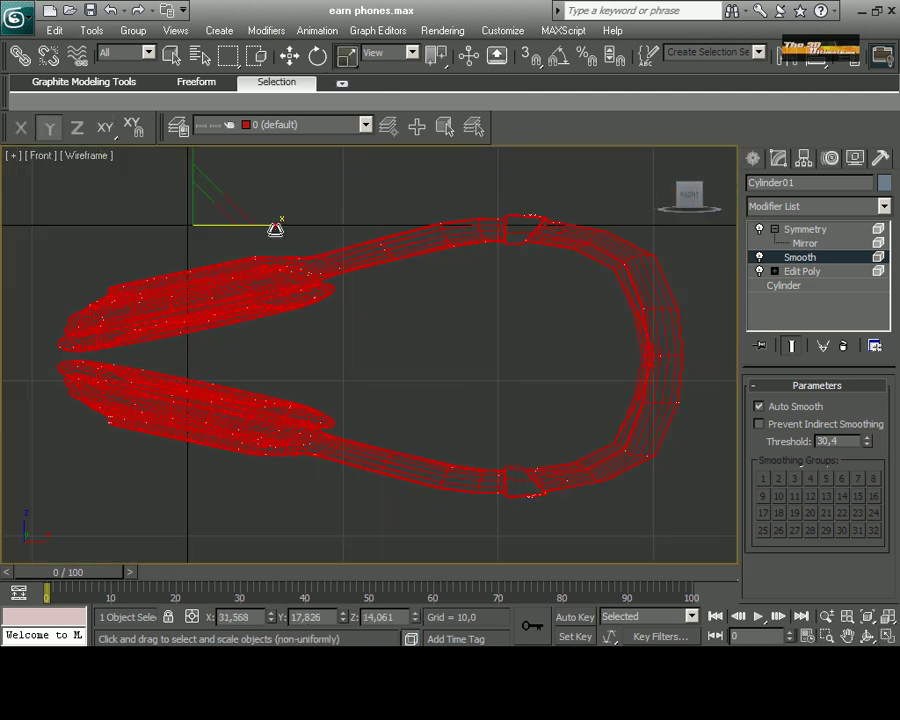
middle_click_drag(243, 228, 258, 303)
left_click(594, 490)
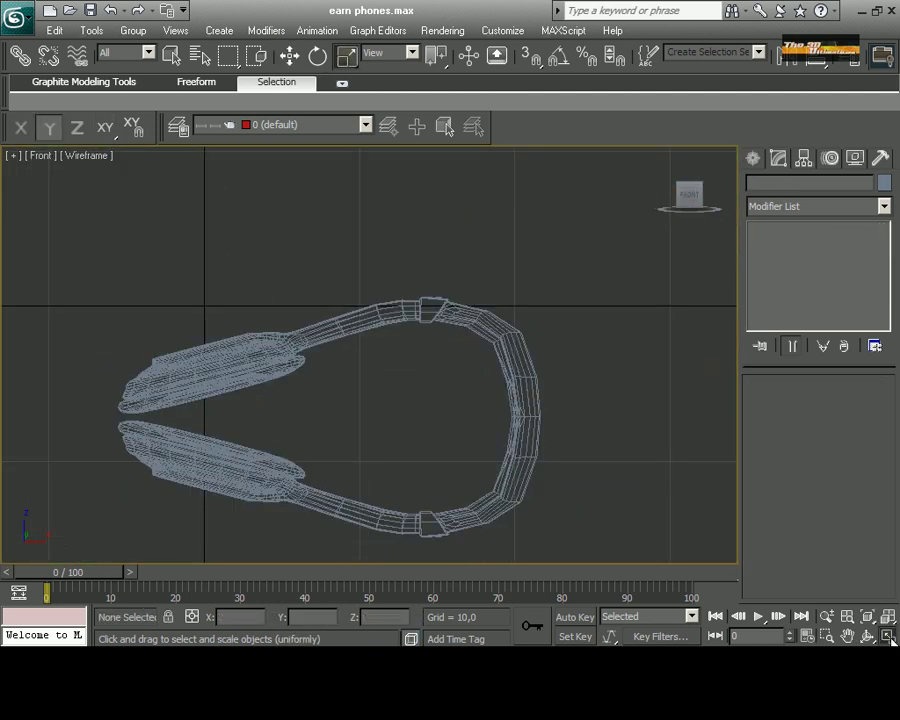
Return to plain object selection and select the earphone mesh.
key("alt+w")
left_click(594, 490)
key("alt+w")
scroll(398, 472, "up", 5)
scroll(362, 460, "up", 3)
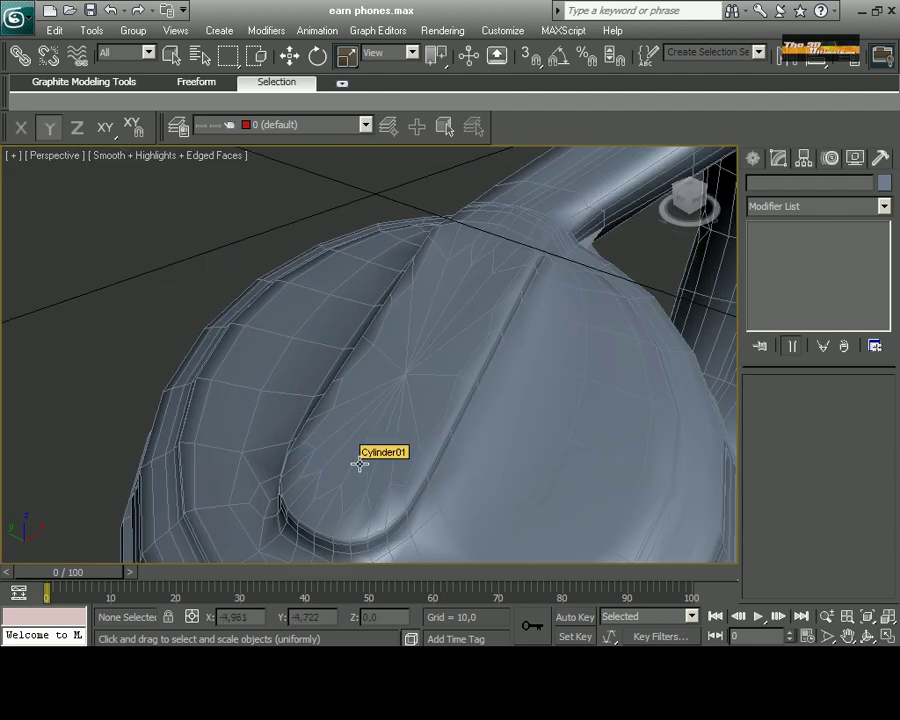
scroll(360, 463, "up", 3)
scroll(360, 463, "down", 6)
left_click(171, 55)
left_click(474, 366)
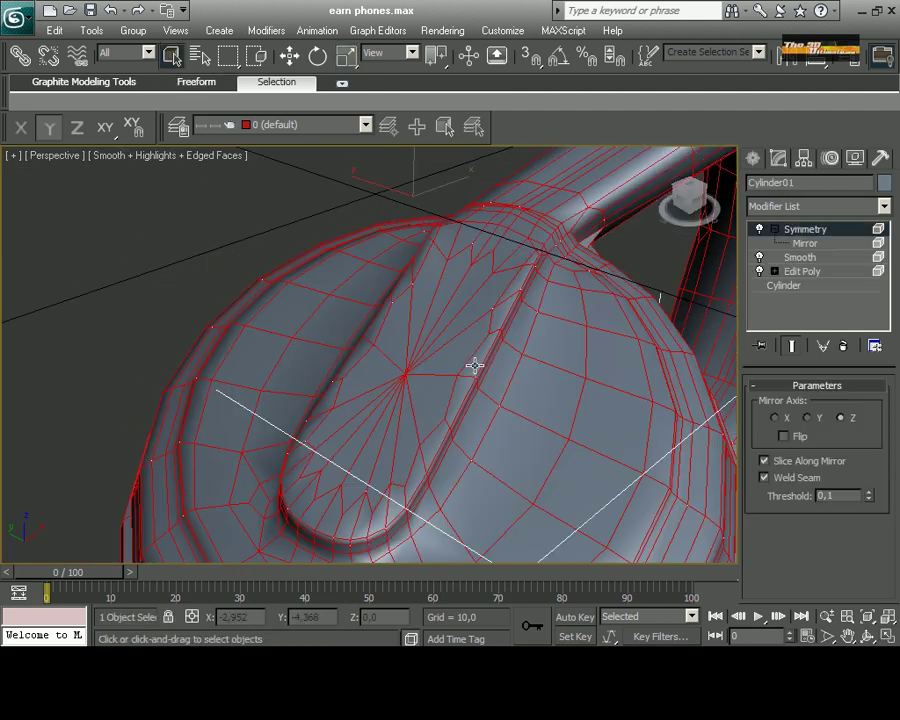
Draw a small, flat cylinder on the ear cup surface.
left_click(753, 158)
left_click(785, 307)
left_click_drag(362, 445, 405, 440)
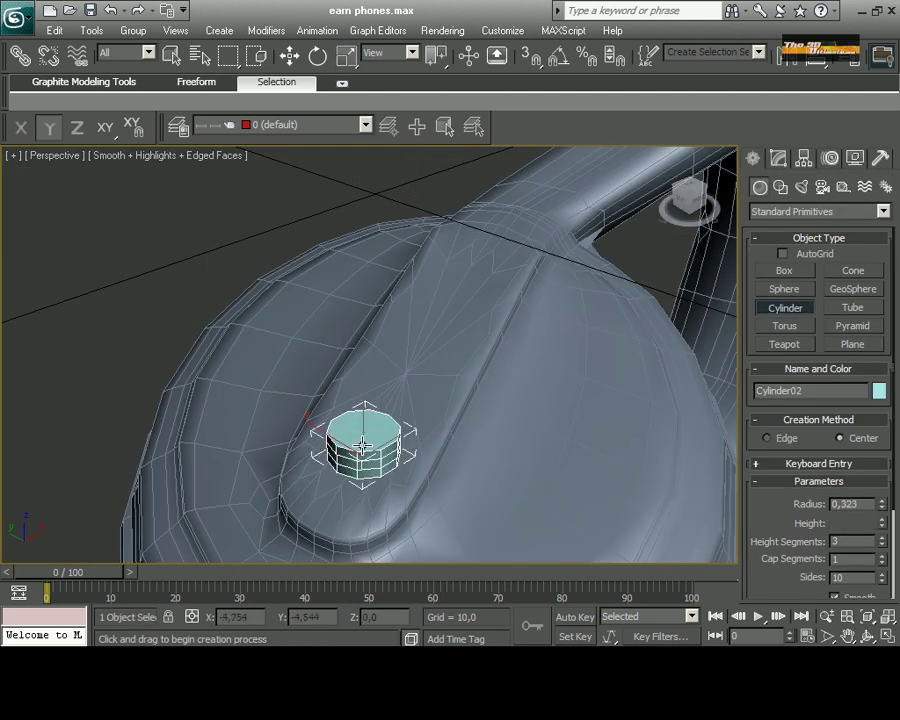
left_click_drag(884, 530, 884, 545)
Attach the cylinder to the earphone mesh.
key("alt+w")
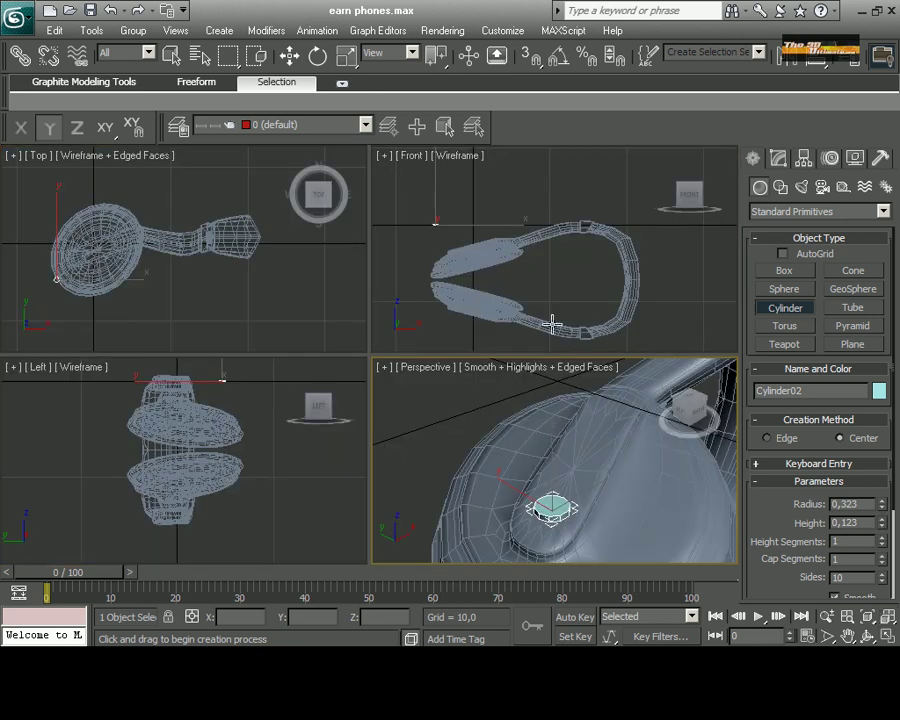
key("w")
left_click(449, 448)
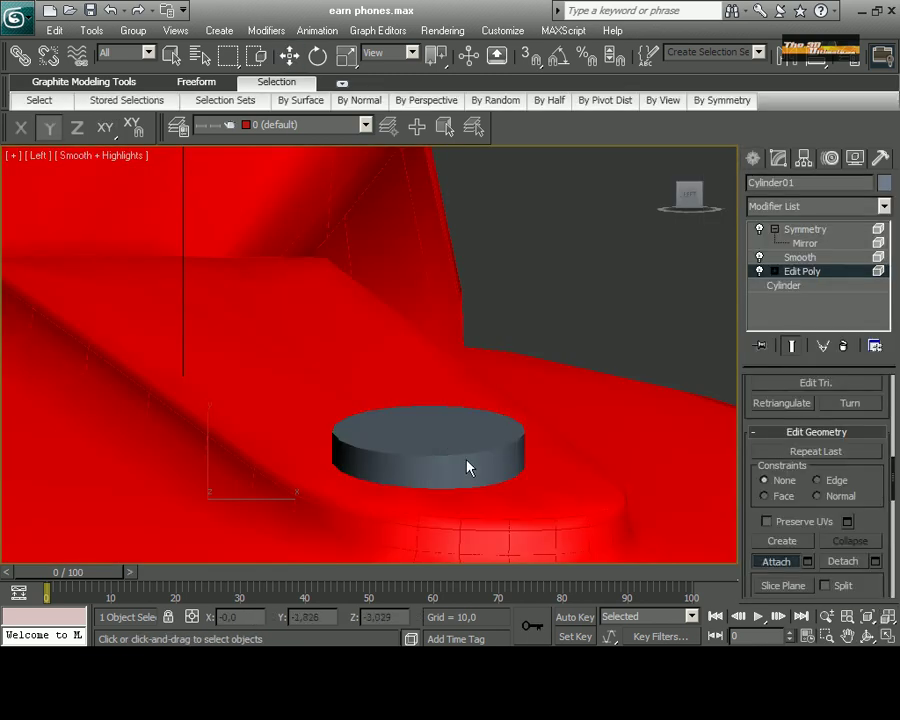
left_click(468, 467)
scroll(558, 315, "down", 5)
scroll(400, 250, "down", 3)
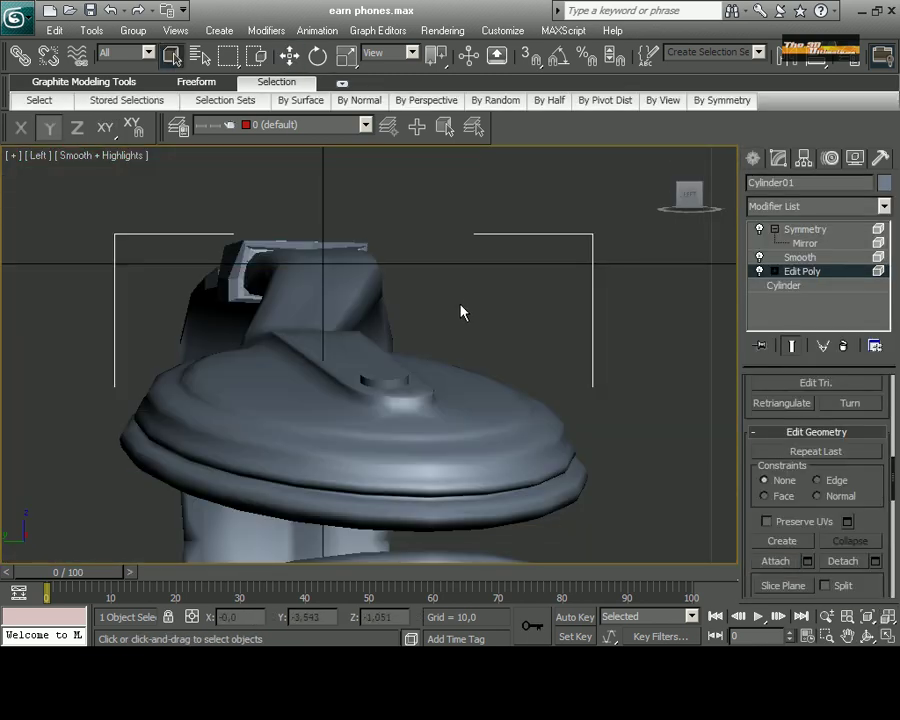
left_click(885, 634)
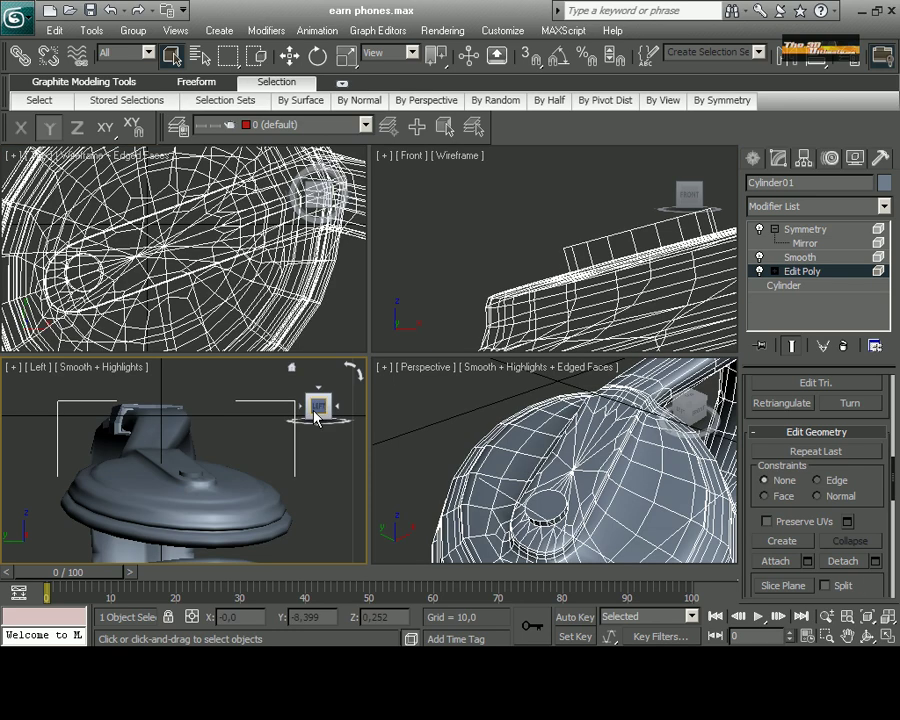
Create Layer01 for the earphone in the Layer Manager and hide it.
left_click(178, 126)
left_click(322, 393)
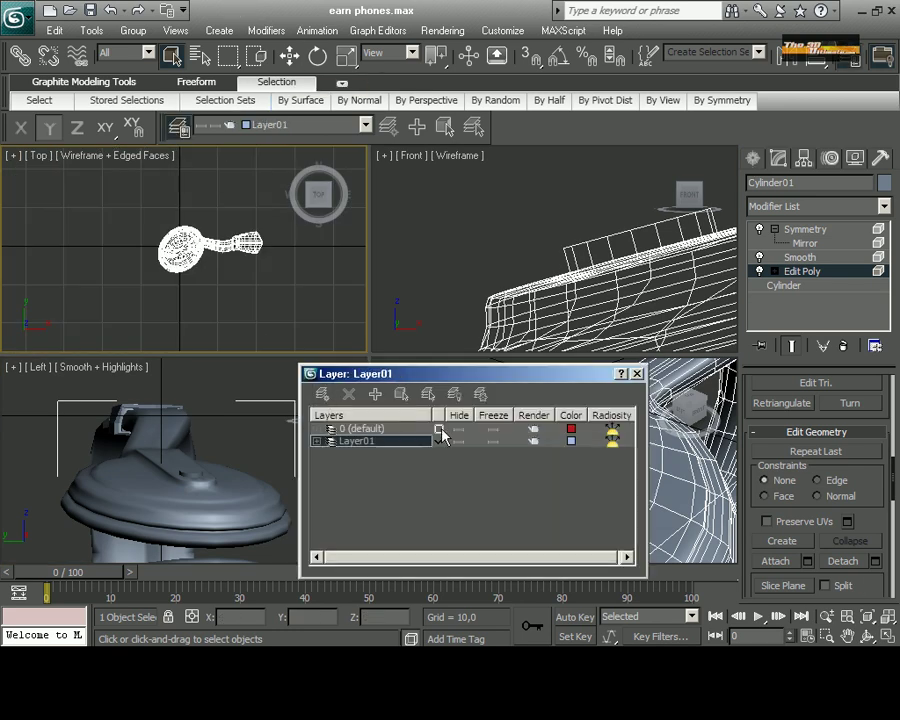
left_click(459, 441)
left_click(636, 373)
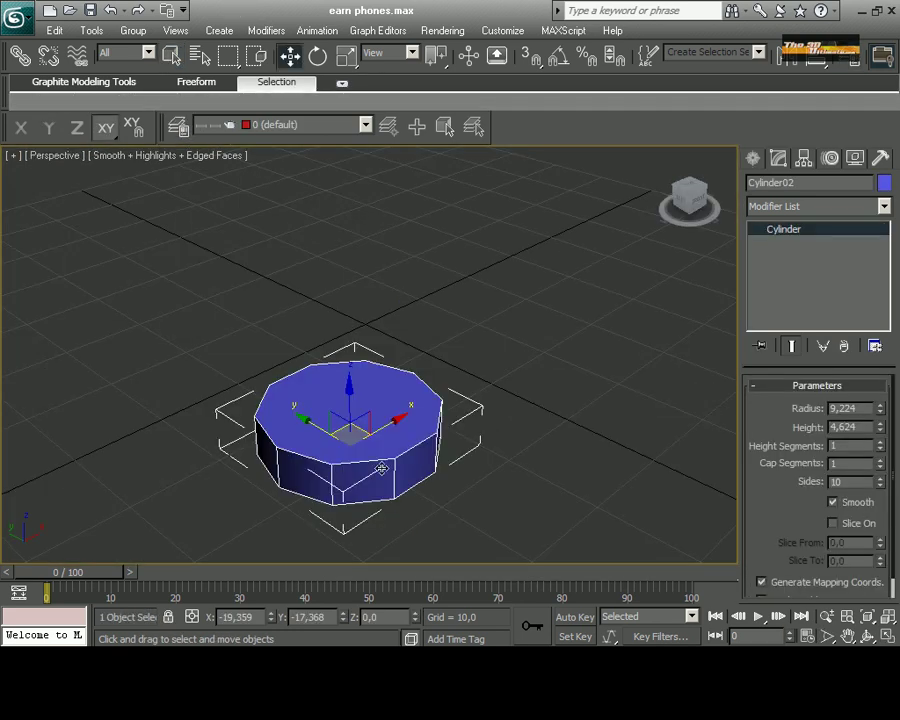
Convert the cylinder to Editable Poly and make its side faces planar.
right_click(540, 462)
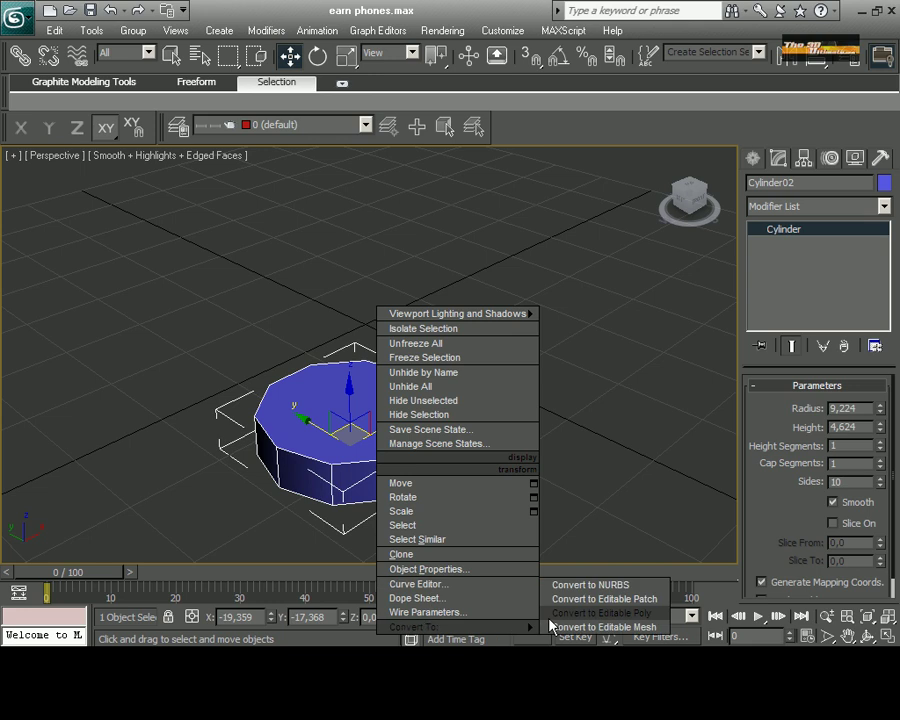
left_click(607, 611)
key("4")
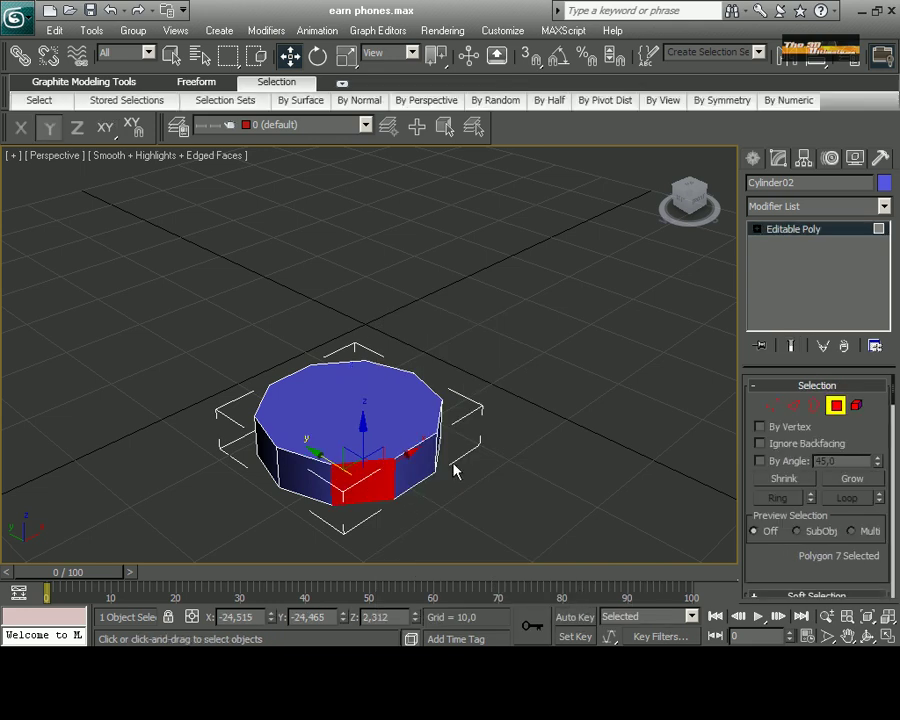
scroll(756, 526, "down", 2)
scroll(756, 530, "down", 6)
scroll(756, 530, "down", 4)
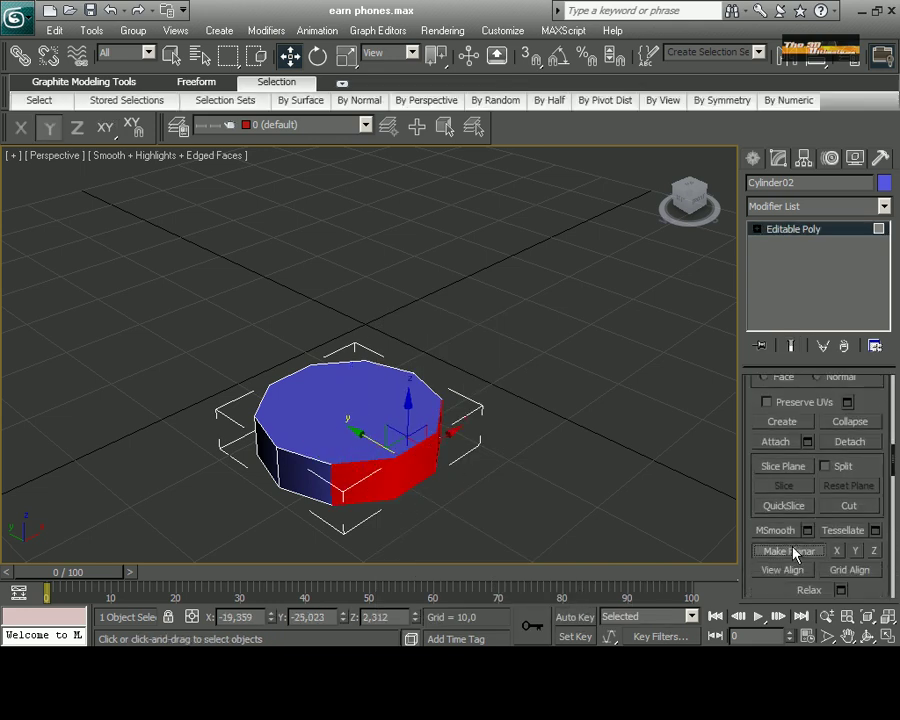
left_click(788, 550)
Shift-extrude the flat side face into a tab and narrow it along X.
key("t")
scroll(392, 424, "up", 4)
key("space")
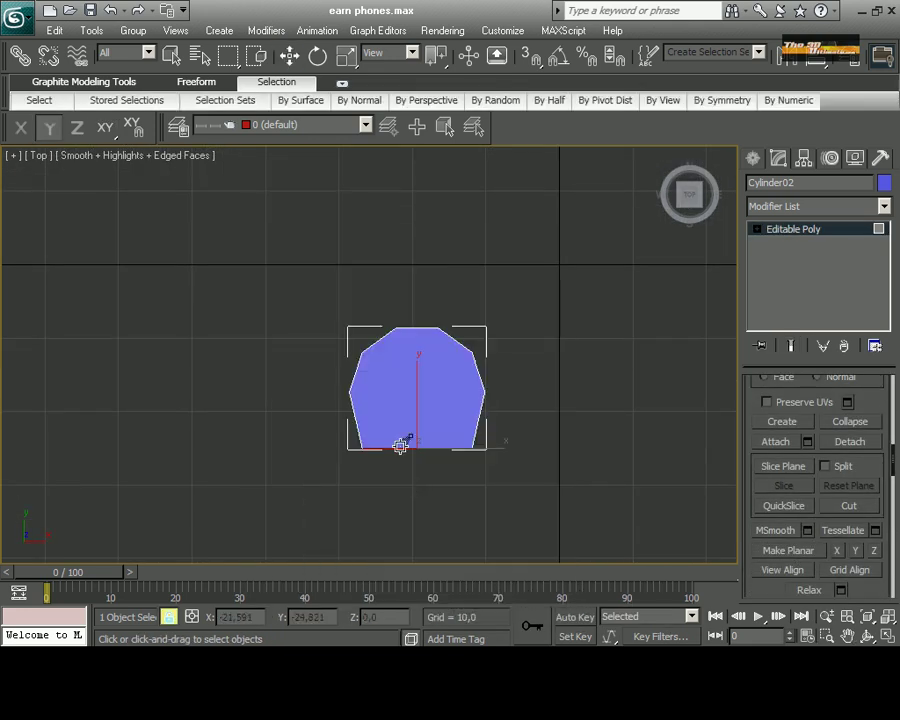
left_click_drag(398, 442, 402, 387, "shift")
key("r")
key("F5")
left_click_drag(484, 474, 465, 494)
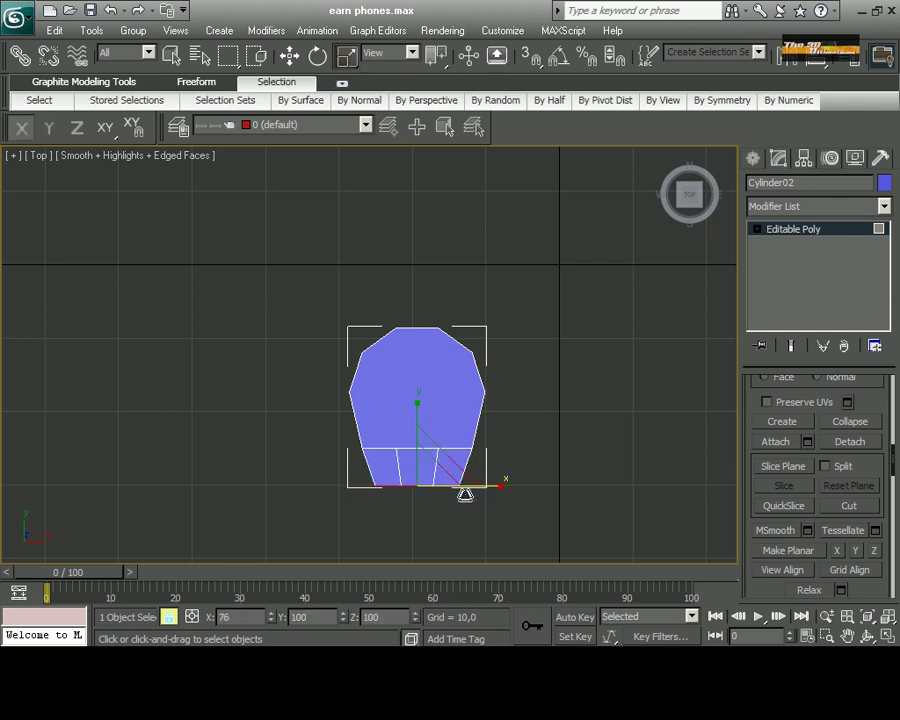
Select the vertices along the piece's top edge in the Left view.
left_click(887, 636)
key("alt+w")
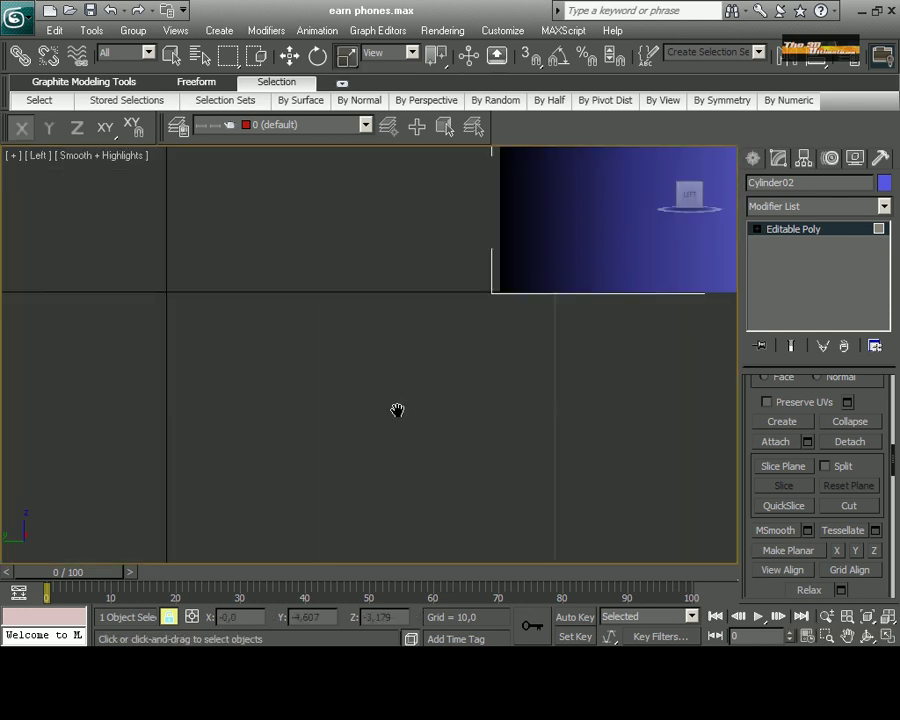
middle_click_drag(396, 410, 343, 378)
key("1")
key("F4")
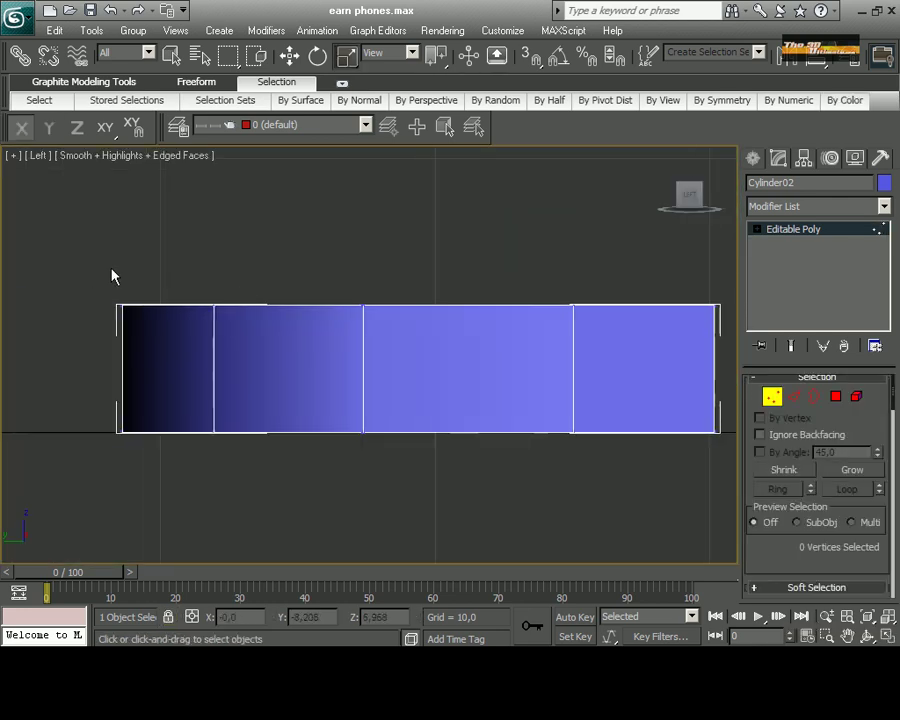
scroll(150, 278, "down", 3)
left_click_drag(196, 280, 655, 384)
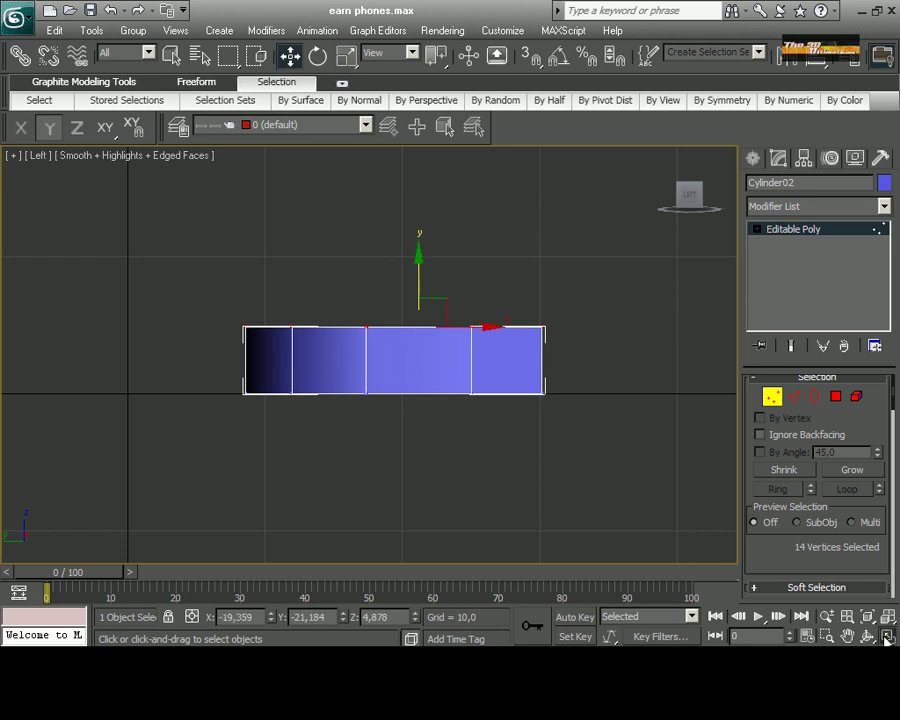
Select the top cap faces of the new cylinder piece in Top view.
left_click(887, 636)
key("4")
left_click(160, 297)
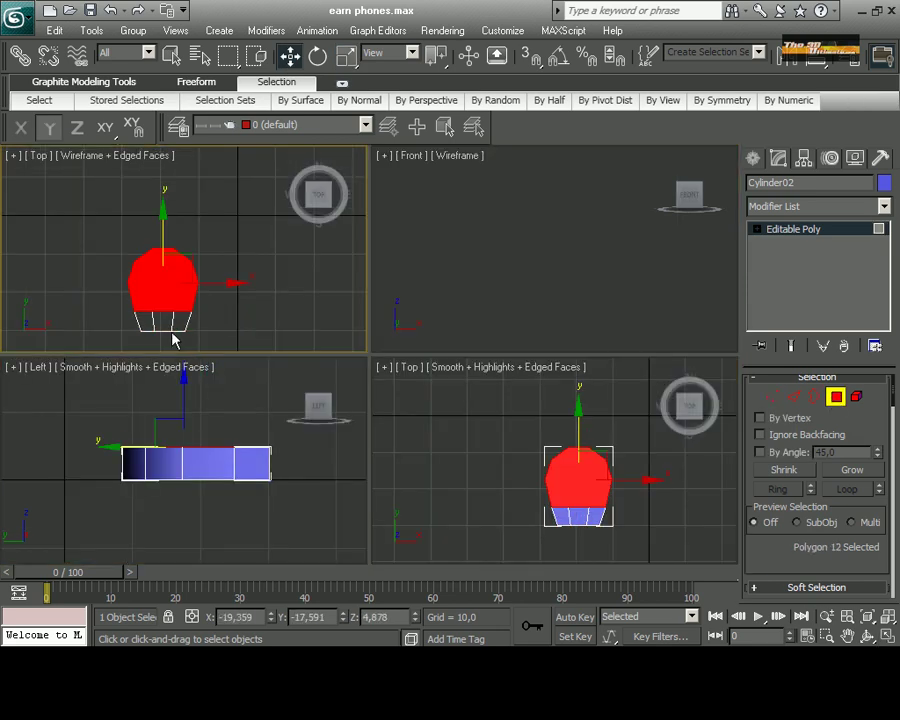
key("alt+w")
middle_click_drag(441, 368, 518, 283)
scroll(432, 330, "down", 2)
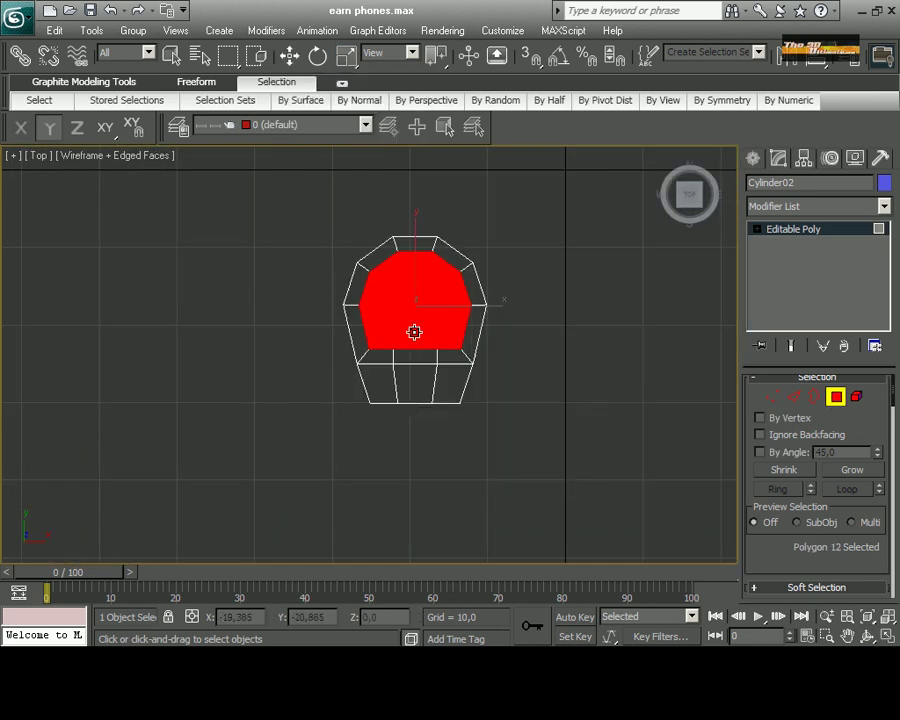
scroll(412, 338, "up", 3)
scroll(412, 332, "down", 1)
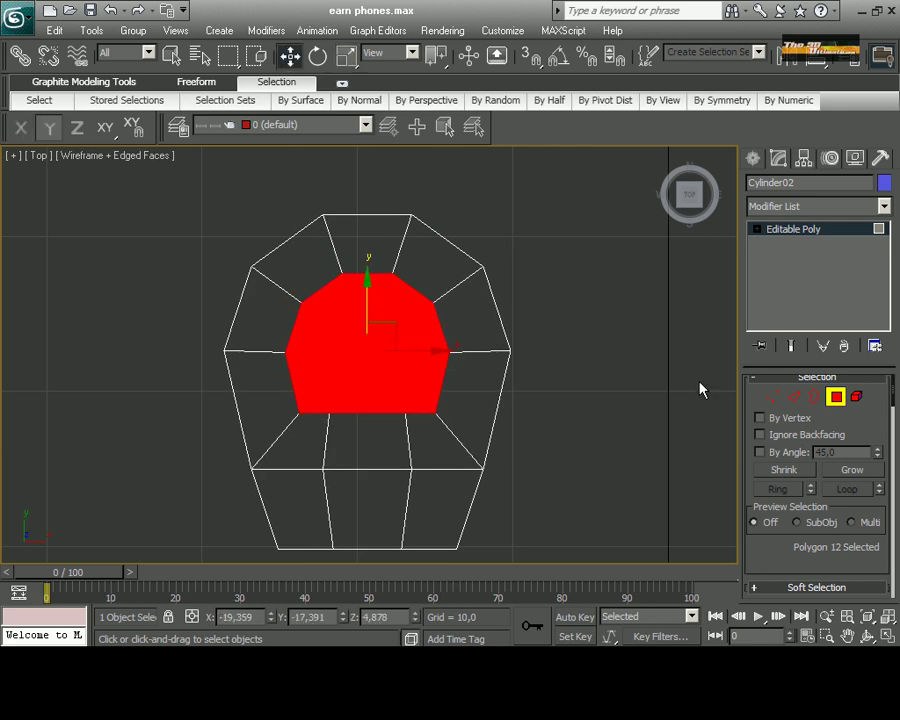
Scale the inner vertex ring and the central cap faces inward.
key("1")
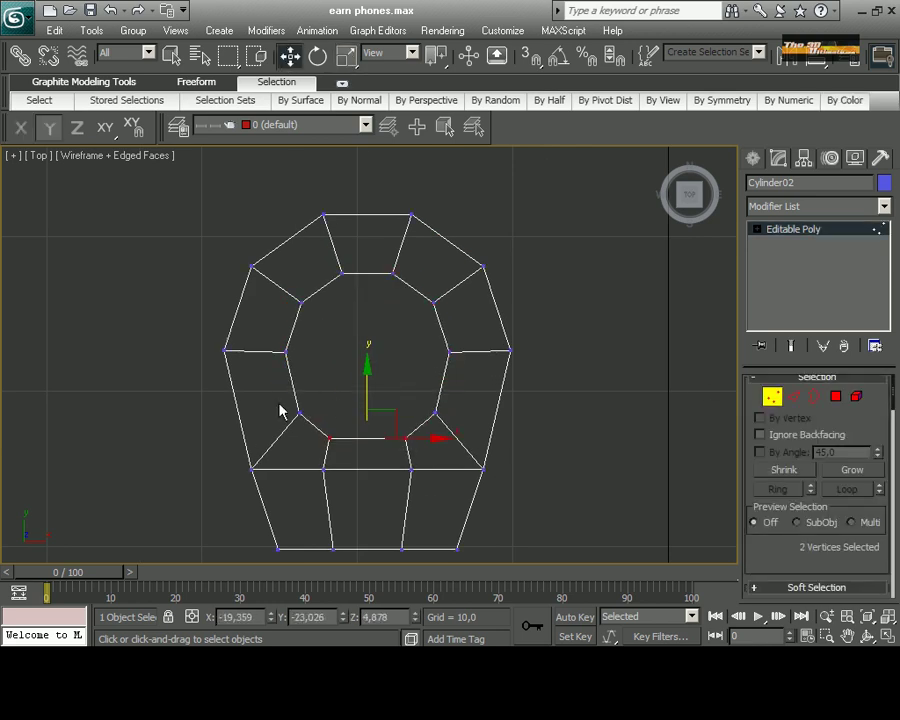
key("r")
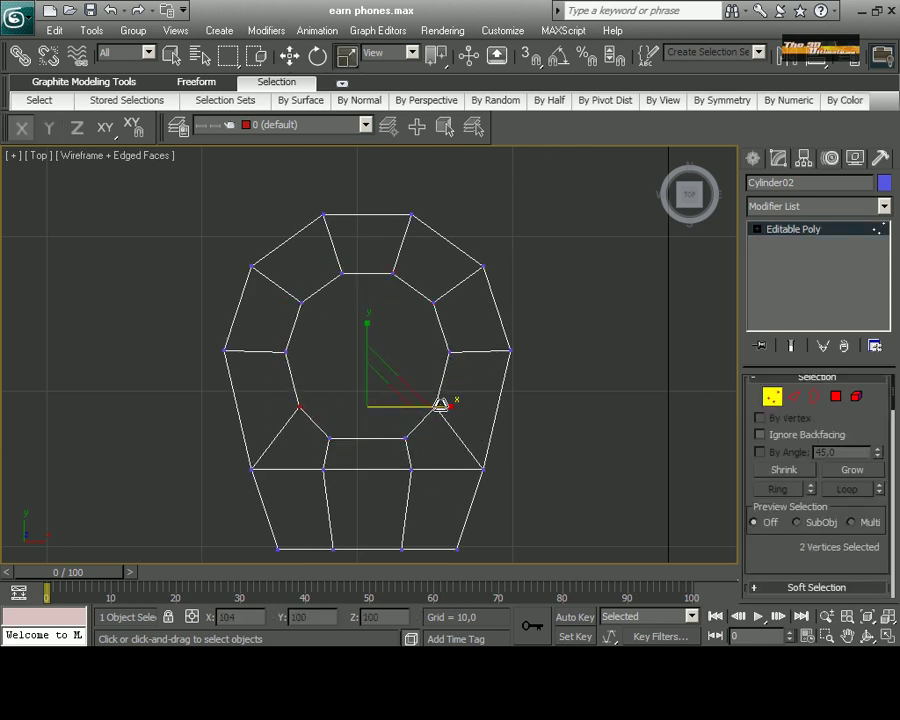
left_click_drag(420, 441, 399, 445)
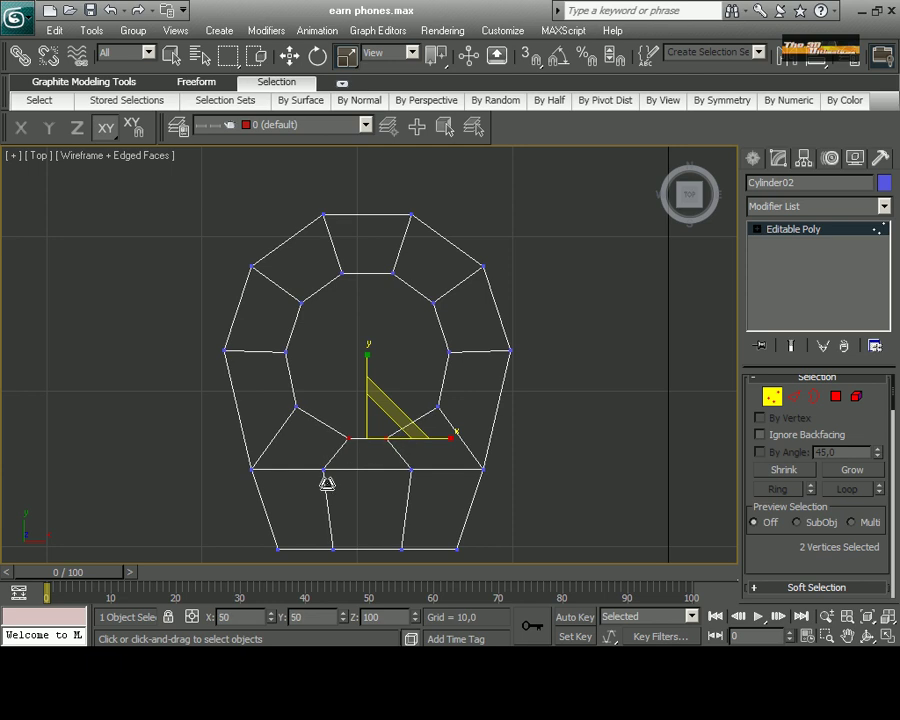
key("4")
left_click_drag(392, 361, 380, 391)
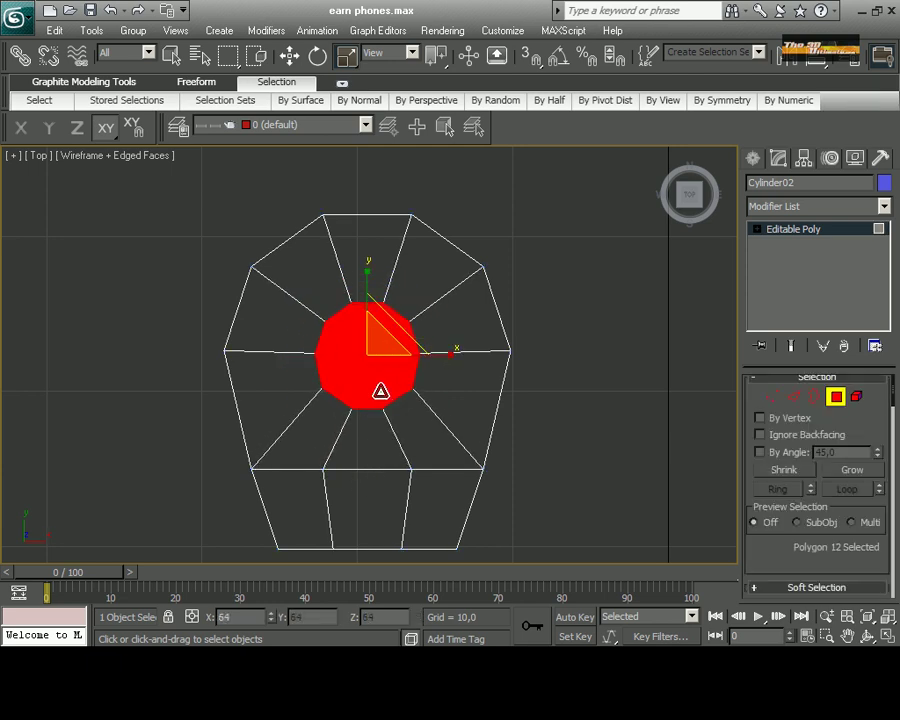
Enlarge the central cap faces by scaling in the Left view.
left_click(887, 638)
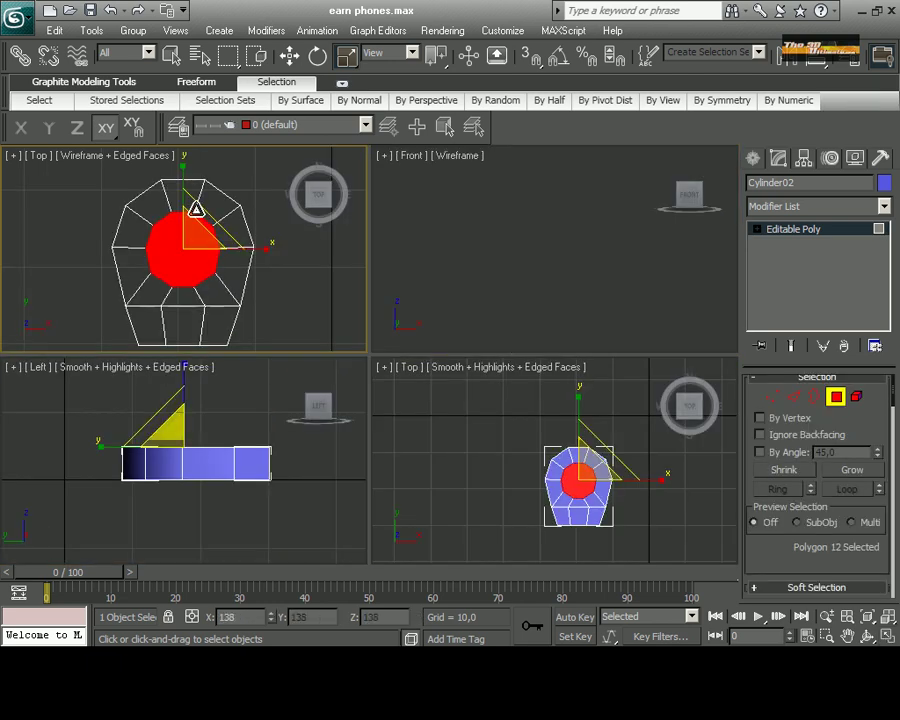
right_click(189, 504)
scroll(198, 452, "up", 5)
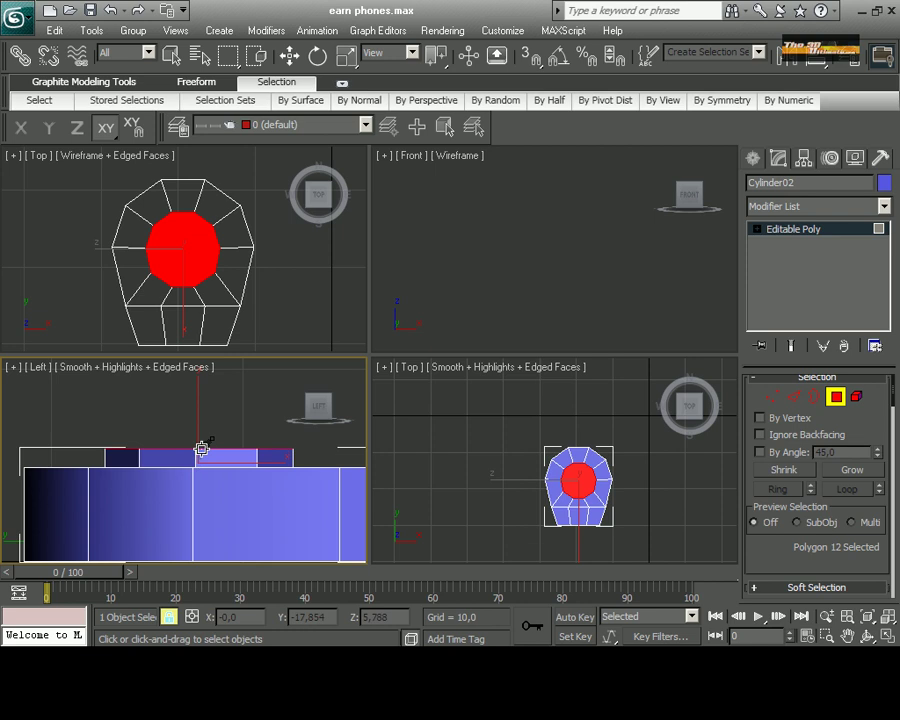
key("r")
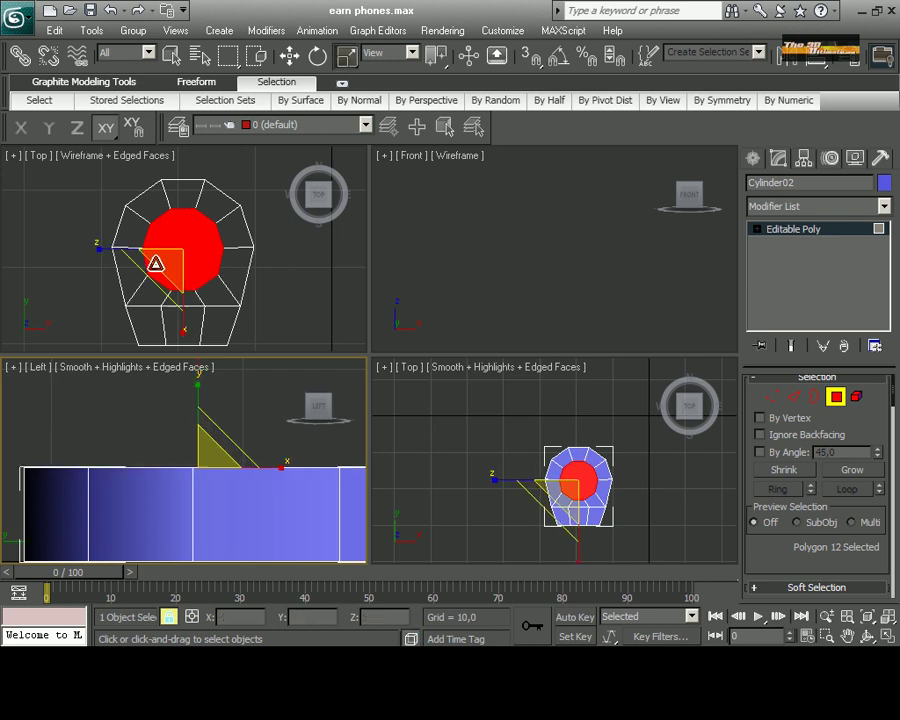
left_click_drag(155, 261, 165, 226)
Raise the cap faces upward along Z in the Left view.
right_click(178, 484)
key("w")
left_click_drag(180, 474, 182, 448)
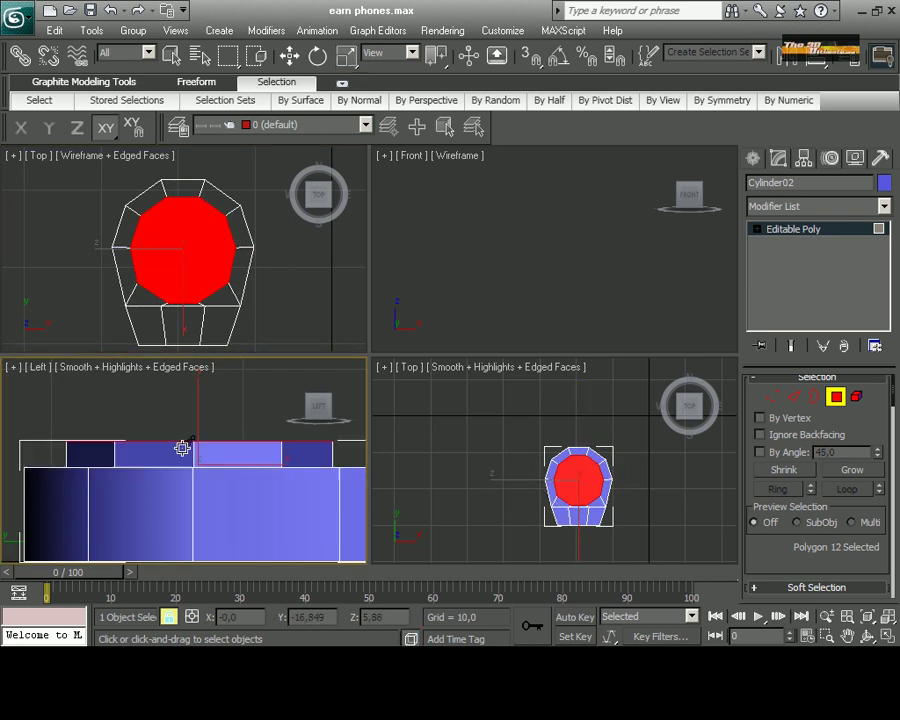
key("2")
key("q")
right_click(245, 290)
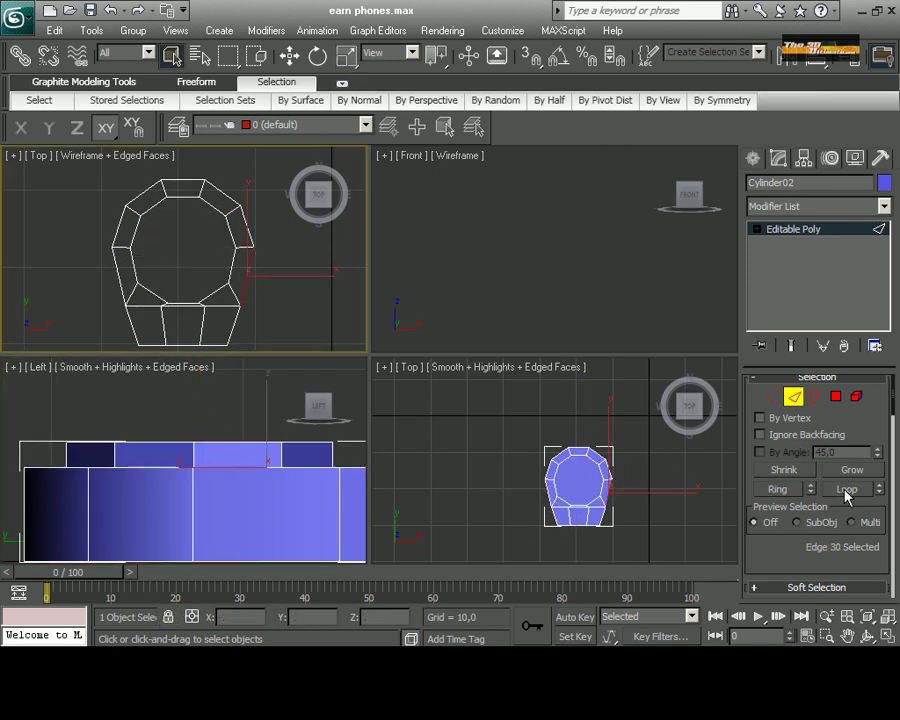
left_click(845, 491)
scroll(237, 350, "up", 4)
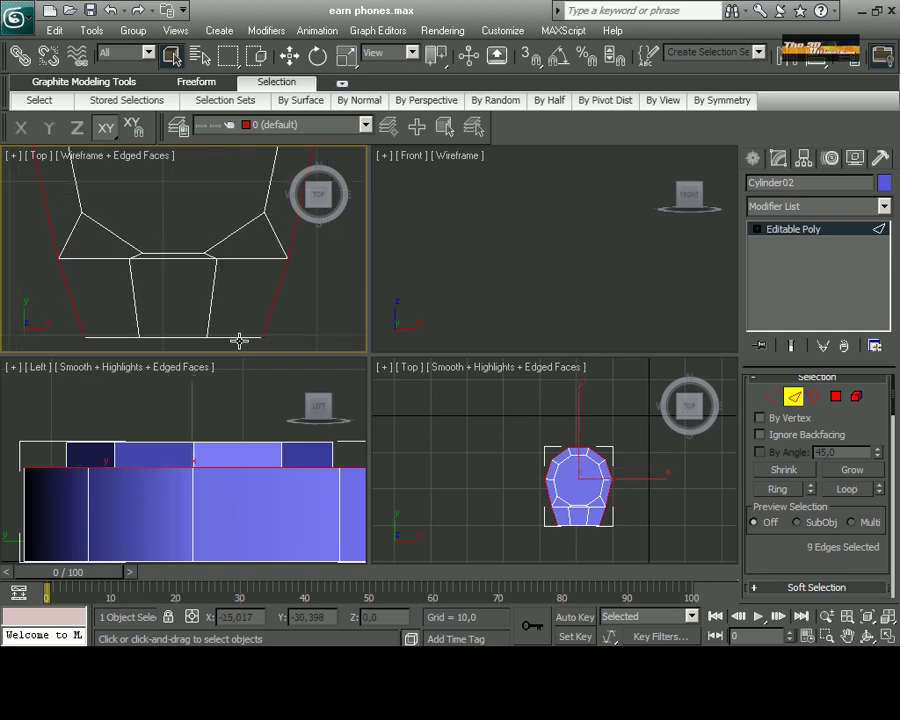
left_click(793, 488)
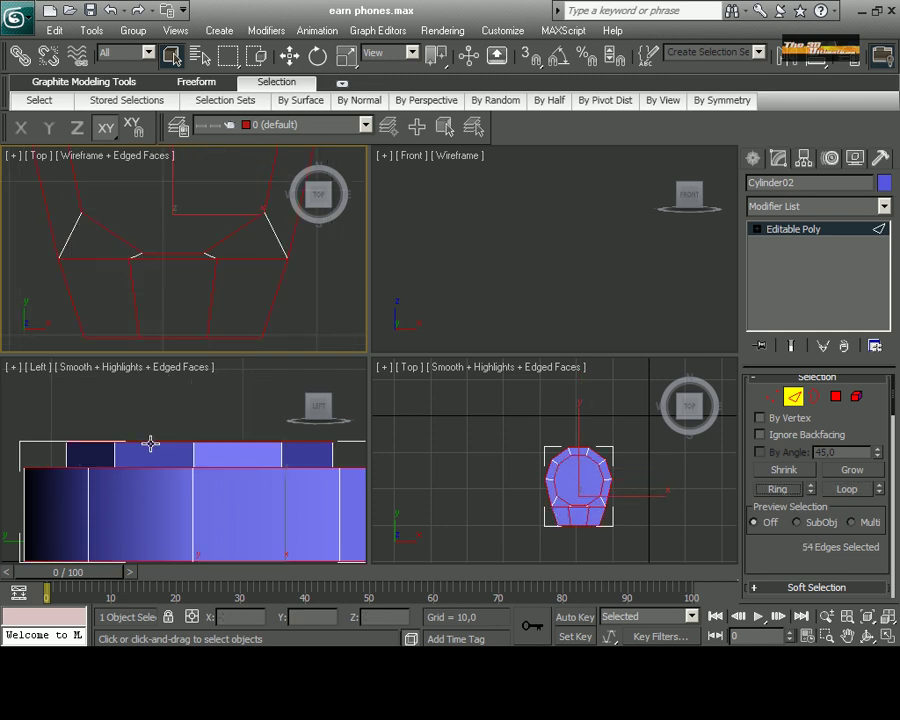
key("ctrl+z")
key("alt+w")
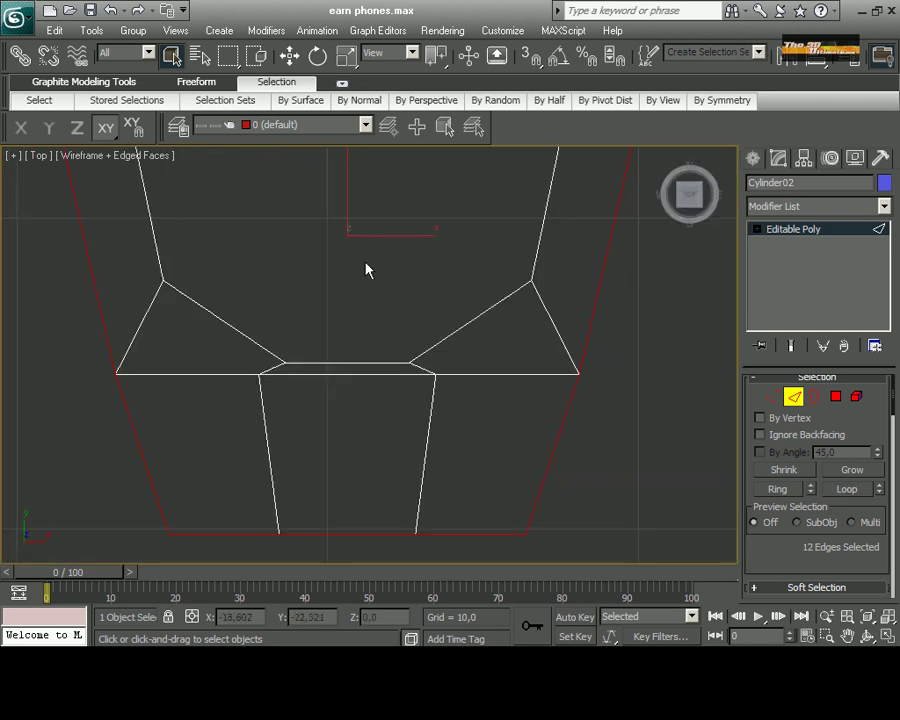
scroll(430, 300, "down", 2)
right_click(486, 330)
left_click(452, 428)
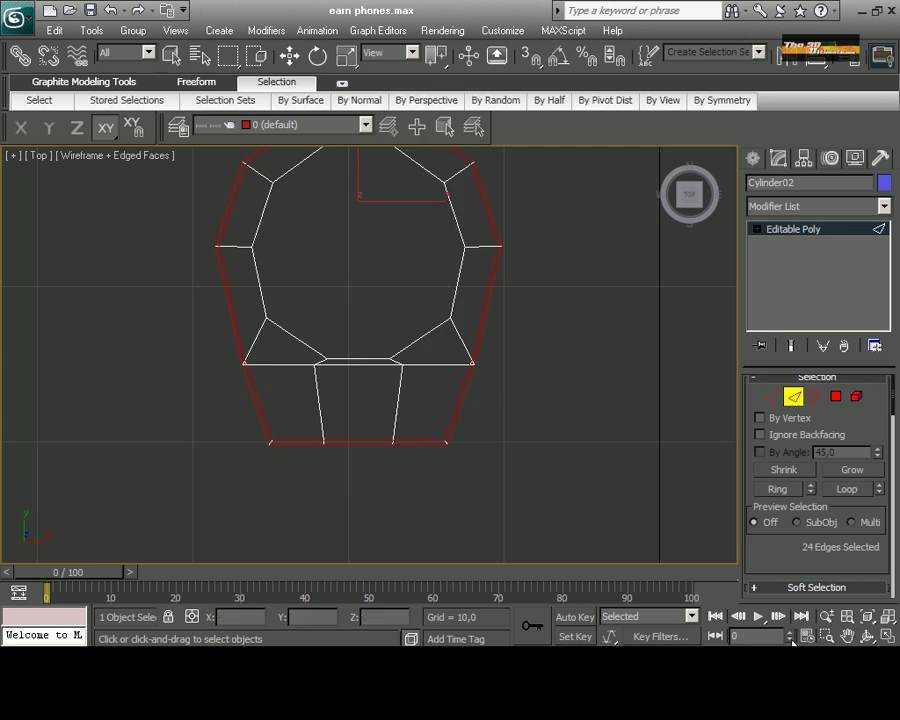
left_click(887, 637)
middle_click(480, 460)
key("alt+w")
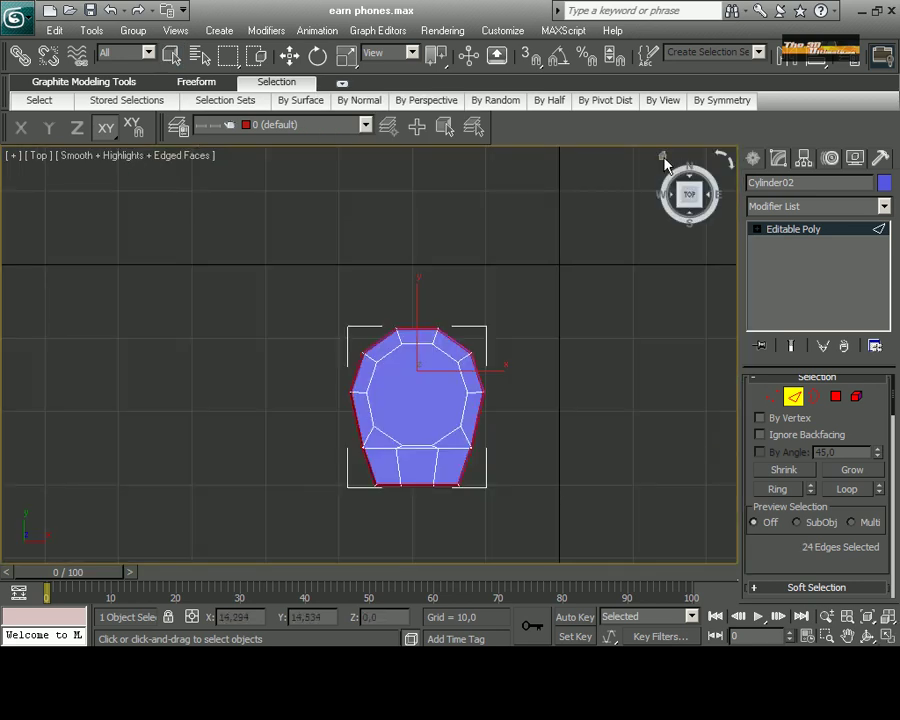
left_click(664, 160)
scroll(435, 447, "up", 3)
left_click(518, 425)
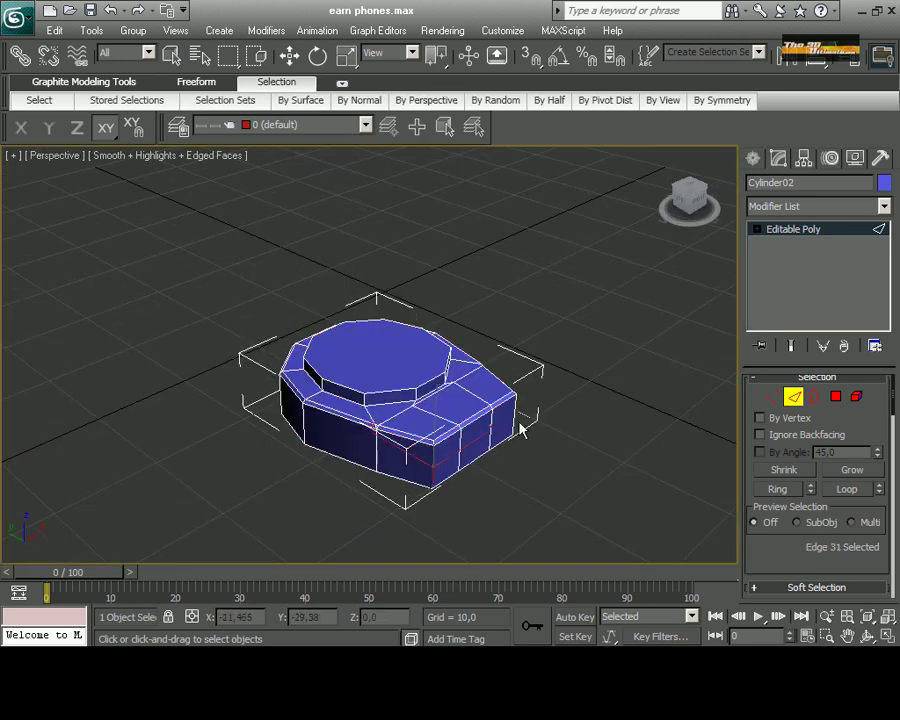
right_click(518, 425)
left_click(532, 477)
middle_click_drag(527, 465, 414, 456, "alt")
left_click(414, 456)
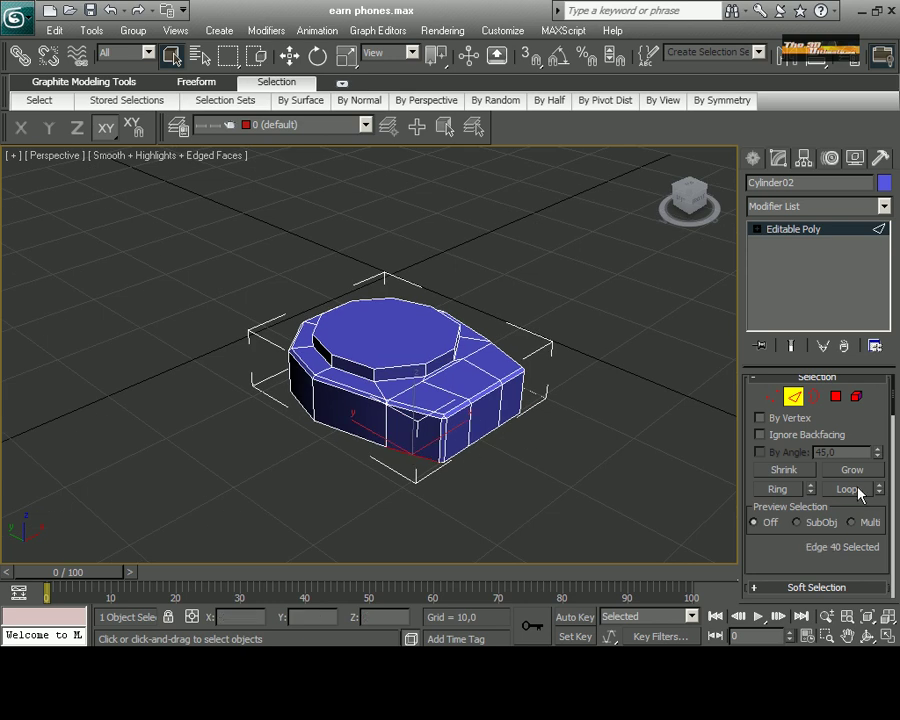
left_click(866, 637)
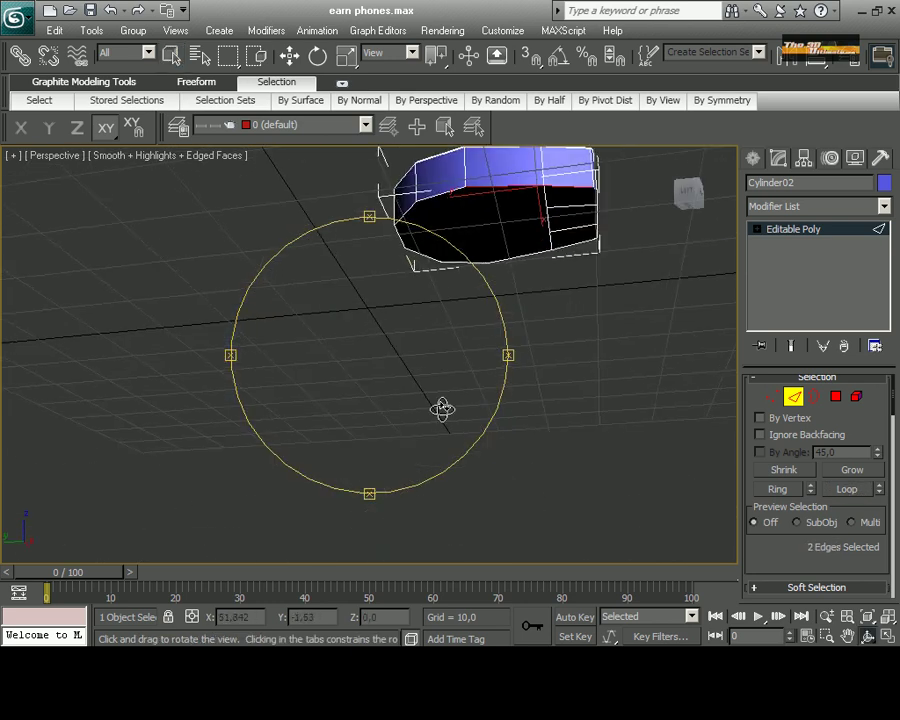
left_click_drag(442, 408, 488, 414)
right_click(358, 341)
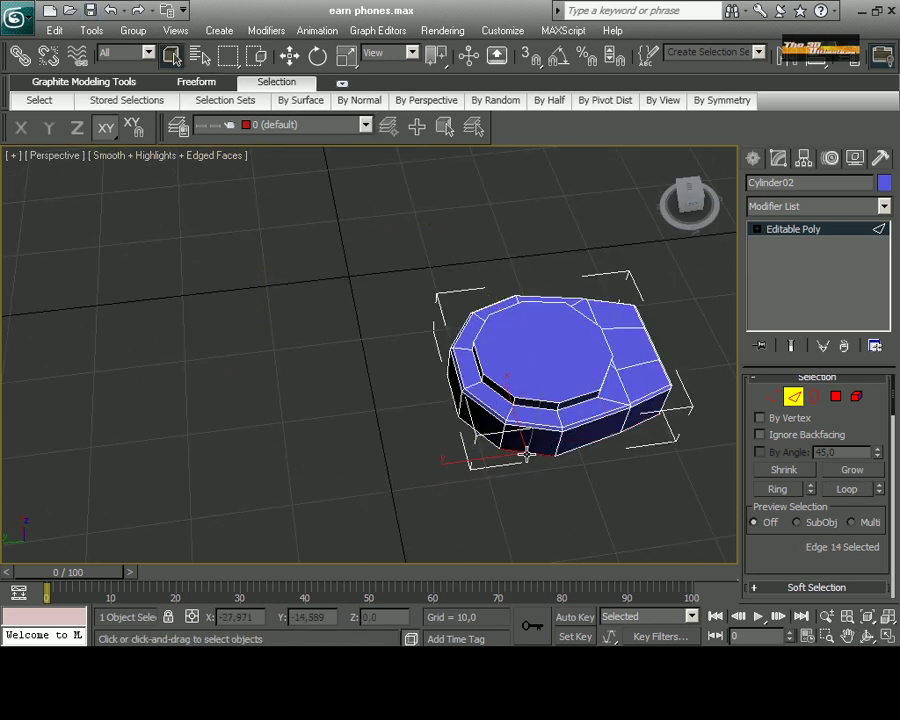
middle_click_drag(480, 400, 544, 444, "alt")
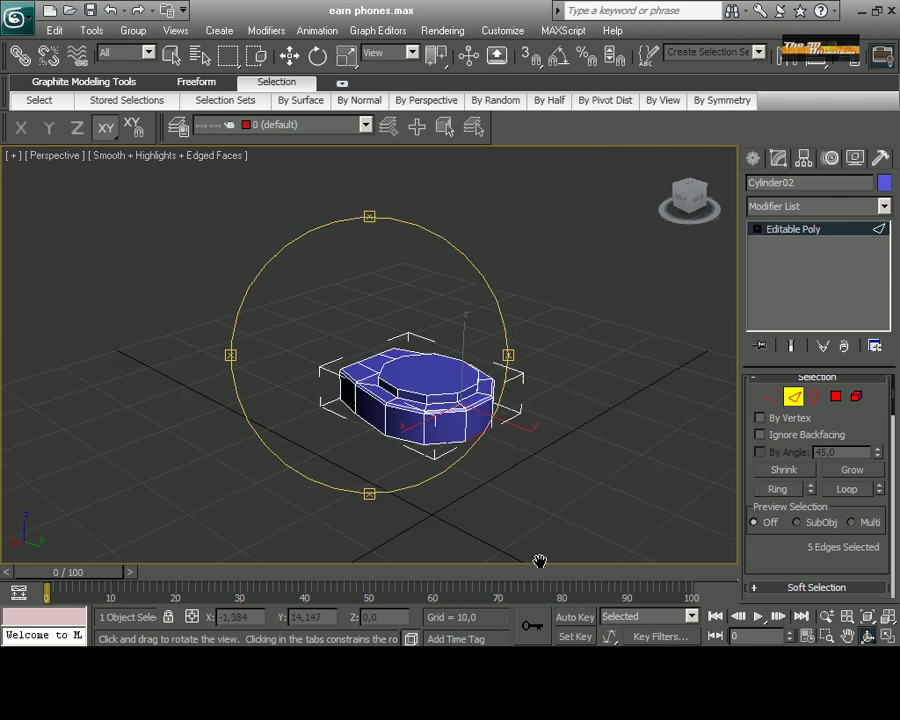
scroll(331, 337, "up", 5)
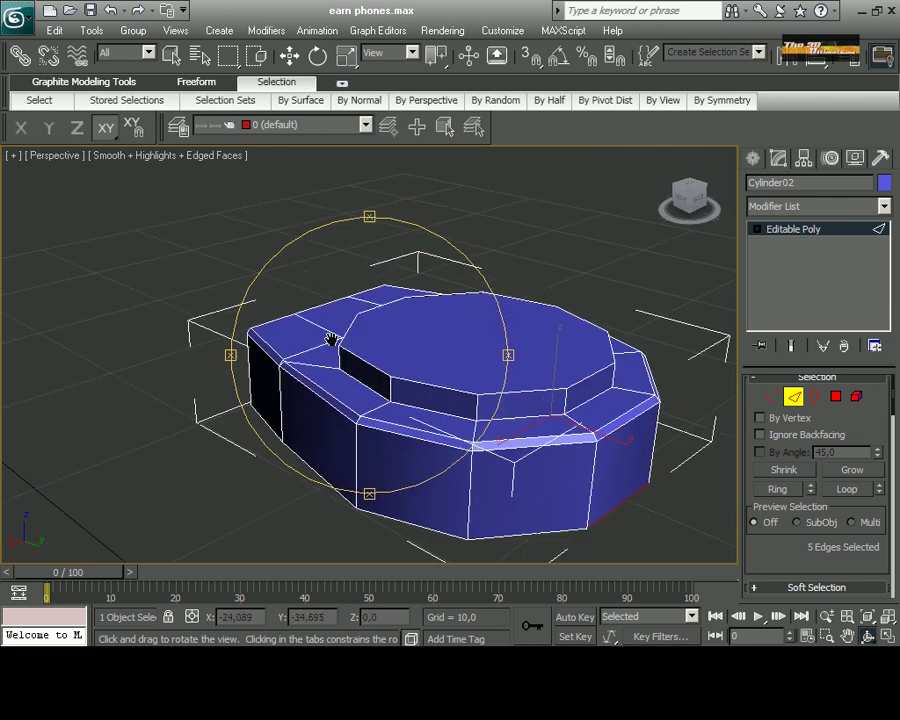
right_click(266, 424)
key("Escape")
mouse_move(290, 396)
middle_mouse_down("alt")
mouse_move(350, 355)
mouse_move(336, 436)
middle_mouse_up("alt")
mouse_move(400, 452)
middle_mouse_down("alt")
mouse_move(380, 455)
mouse_move(372, 500)
middle_mouse_up("alt")
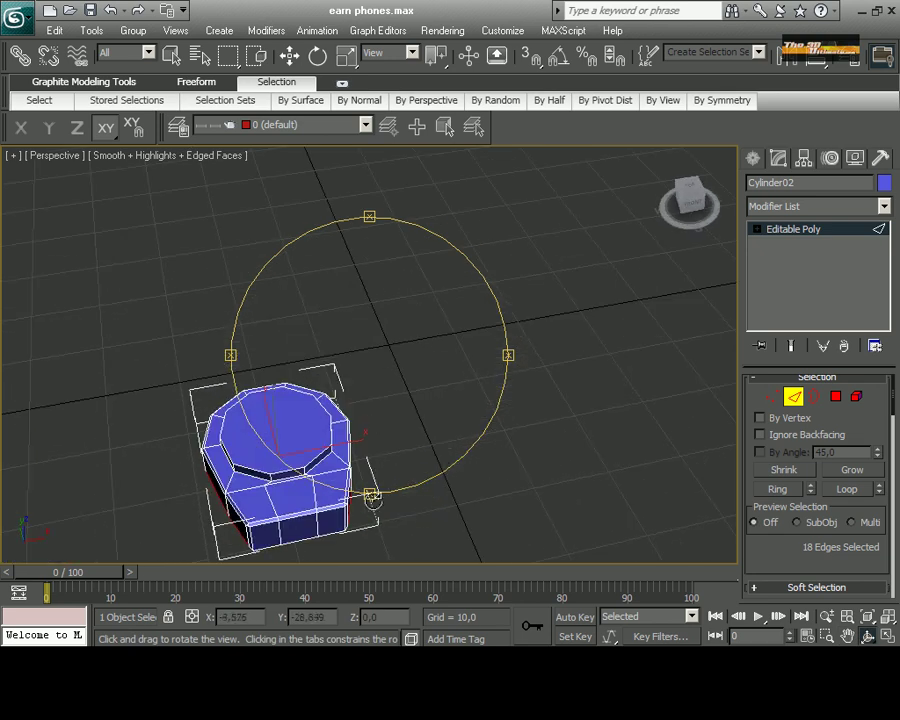
Select the narrow-end vertices and scale them inward to sharpen the taper.
left_click(893, 641)
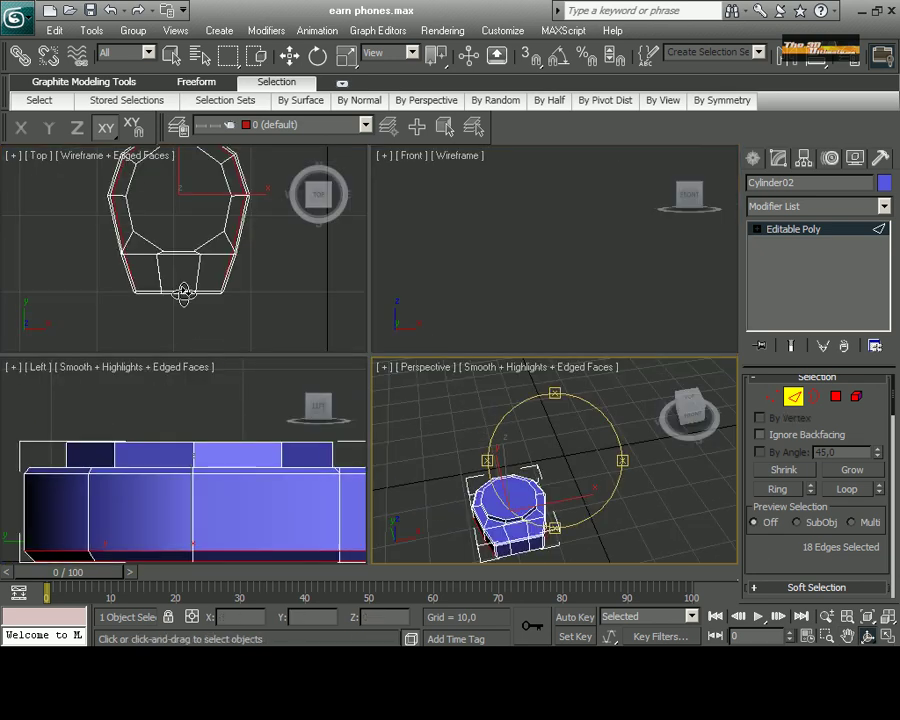
key("1")
scroll(300, 345, "down", 3)
left_click(289, 56)
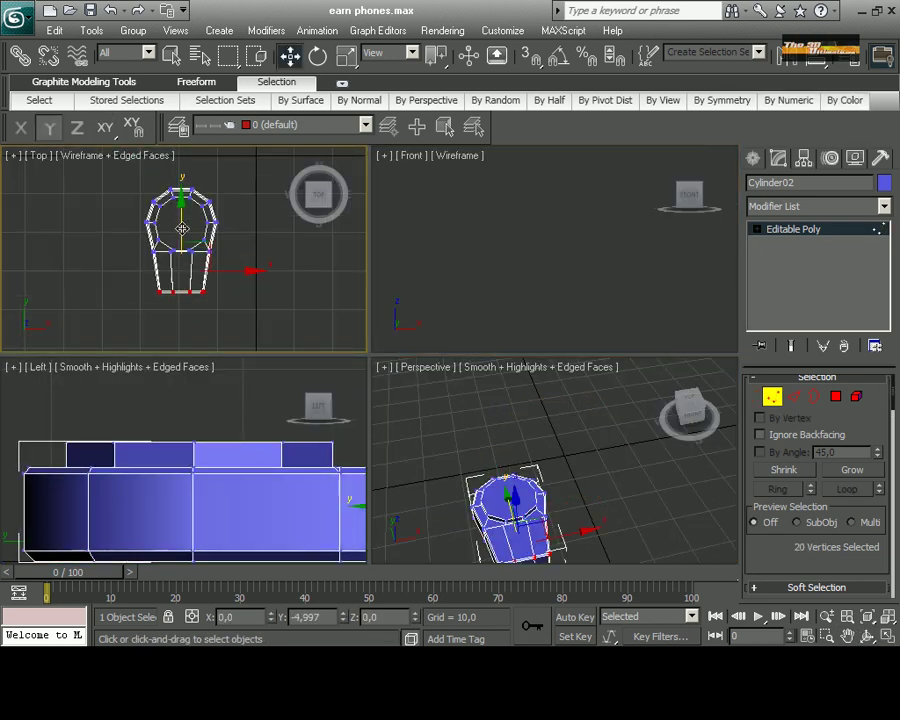
left_click(346, 56)
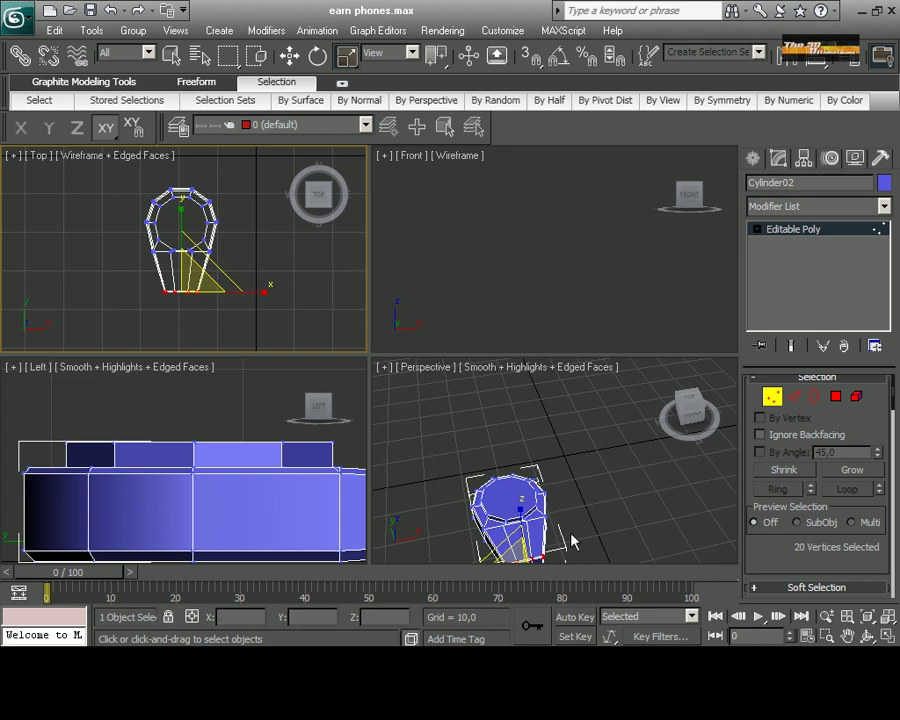
key("alt+w")
scroll(543, 466, "up", 5)
Clear the polygon selection and select an edge on the top rim.
key("4")
right_click(297, 484)
key("Escape")
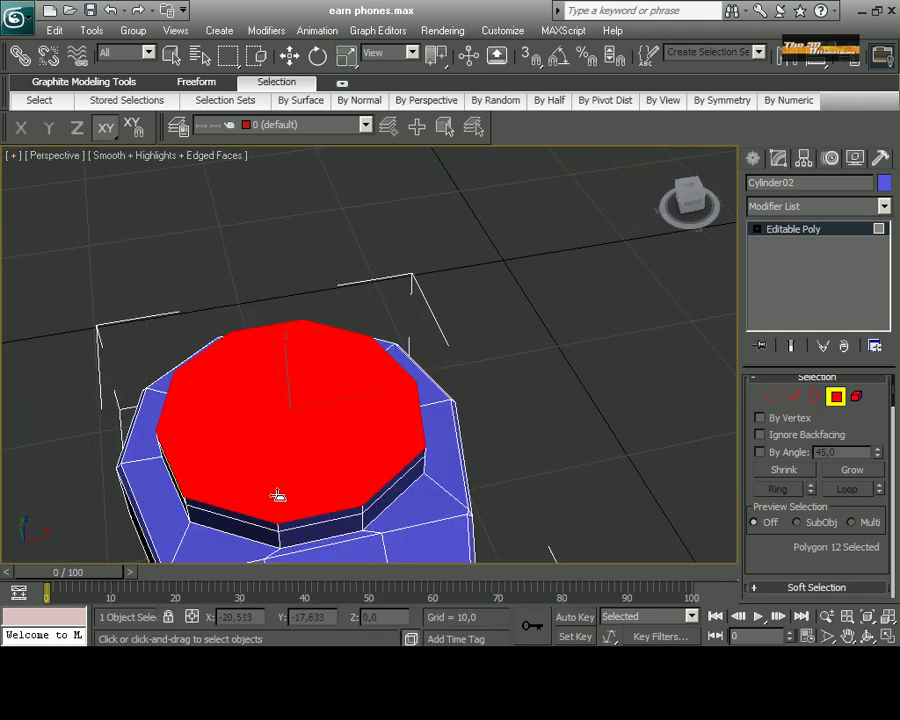
key("ctrl+Page_Down")
left_click(522, 373)
scroll(490, 341, "down", 3)
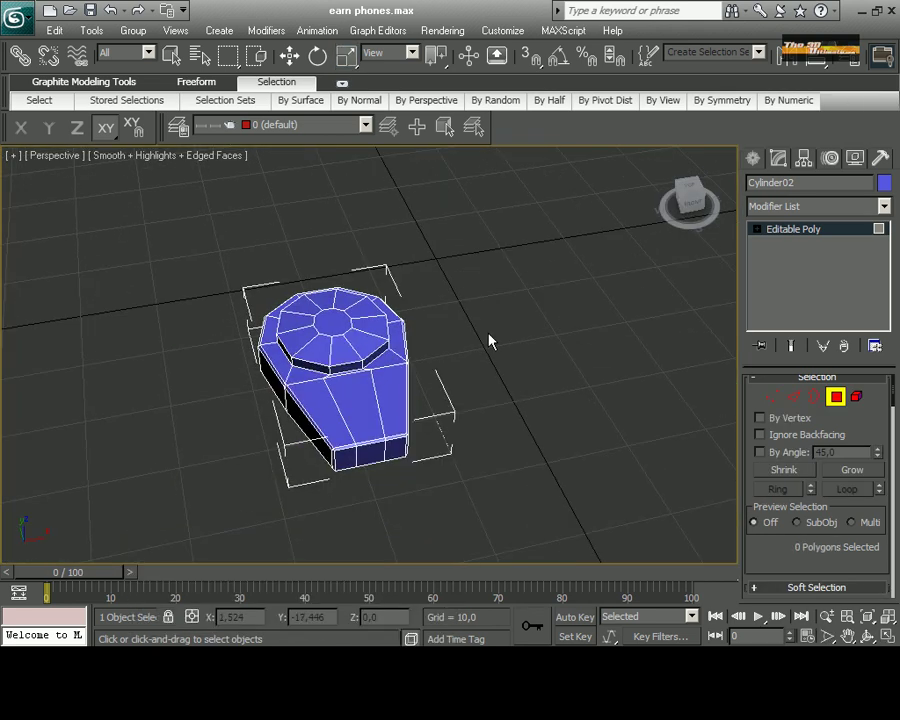
scroll(398, 432, "up", 1)
scroll(386, 338, "up", 3)
left_click(406, 411)
Select the piece's edge loop, then clear the edge selection.
key("2")
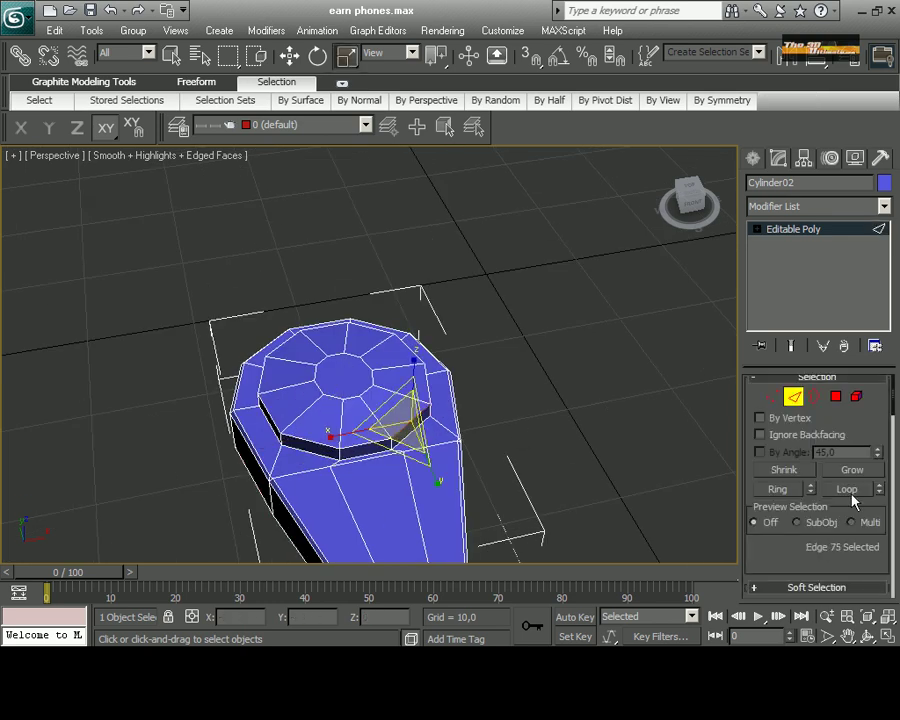
left_click(847, 489)
right_click(405, 420)
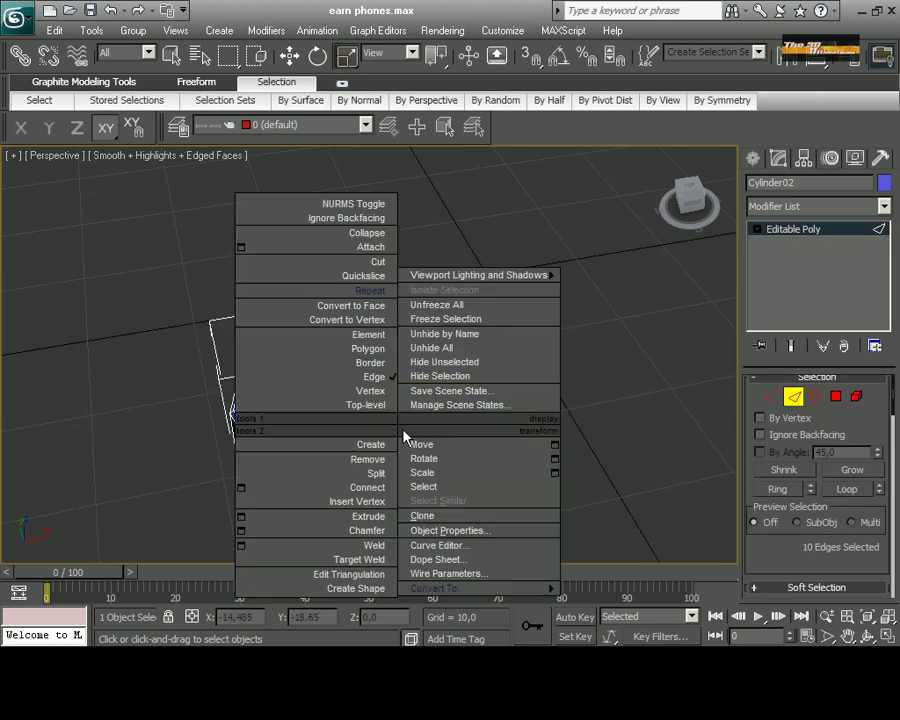
left_click(404, 436)
scroll(472, 378, "down", 3)
scroll(472, 378, "up", 5)
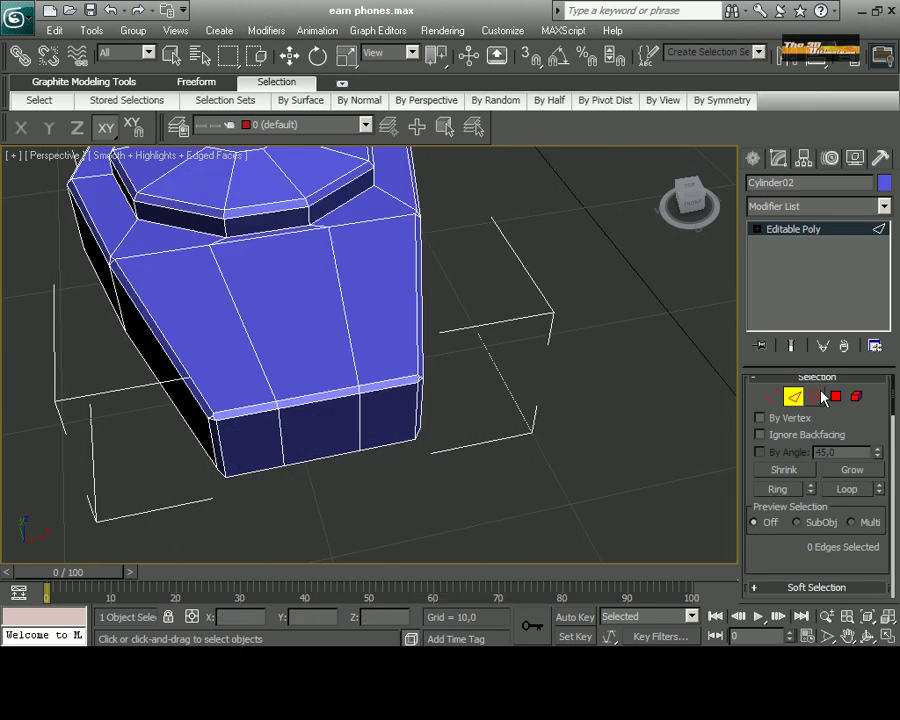
Inset the front polygon of the narrow end and orbit to face it head-on.
key("4")
left_click(318, 428)
scroll(306, 370, "up", 3)
left_click_drag(251, 354, 247, 344)
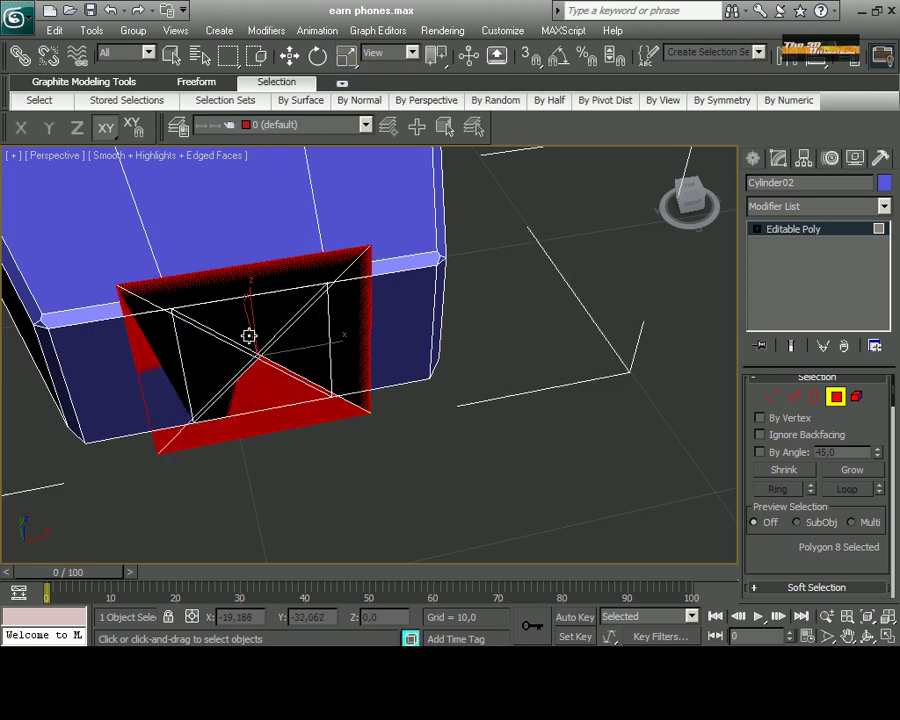
scroll(776, 548, "down", 3)
scroll(776, 548, "down", 5)
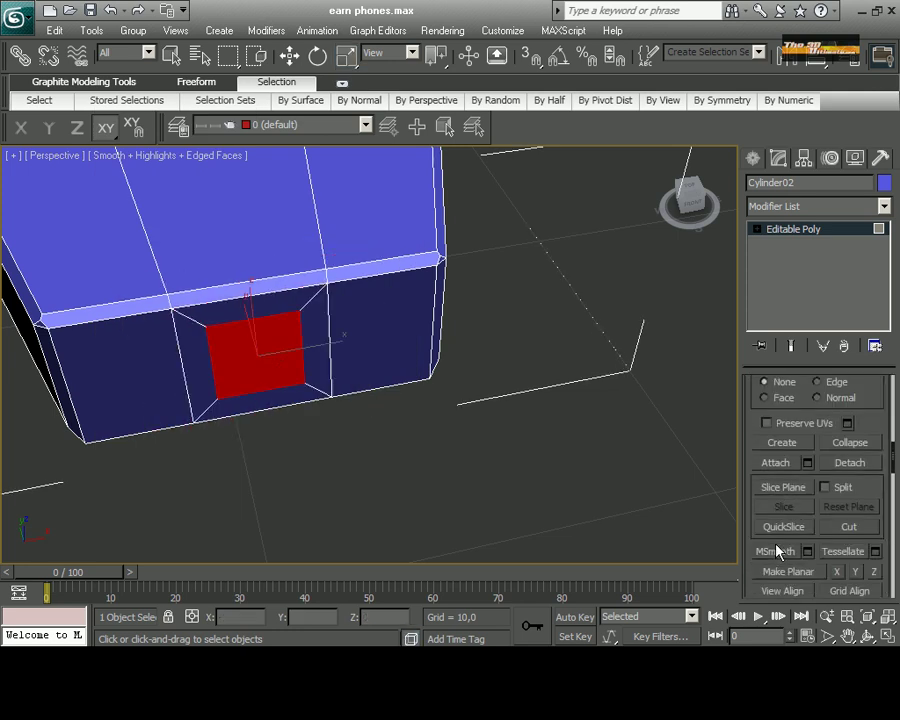
left_click(868, 637)
mouse_move(305, 328)
left_mouse_down()
mouse_move(412, 378)
mouse_move(391, 339)
left_mouse_up()
right_click(391, 339)
Scale the inset's middle vertices apart vertically and horizontally to form an octagon.
key("1")
left_click(375, 288)
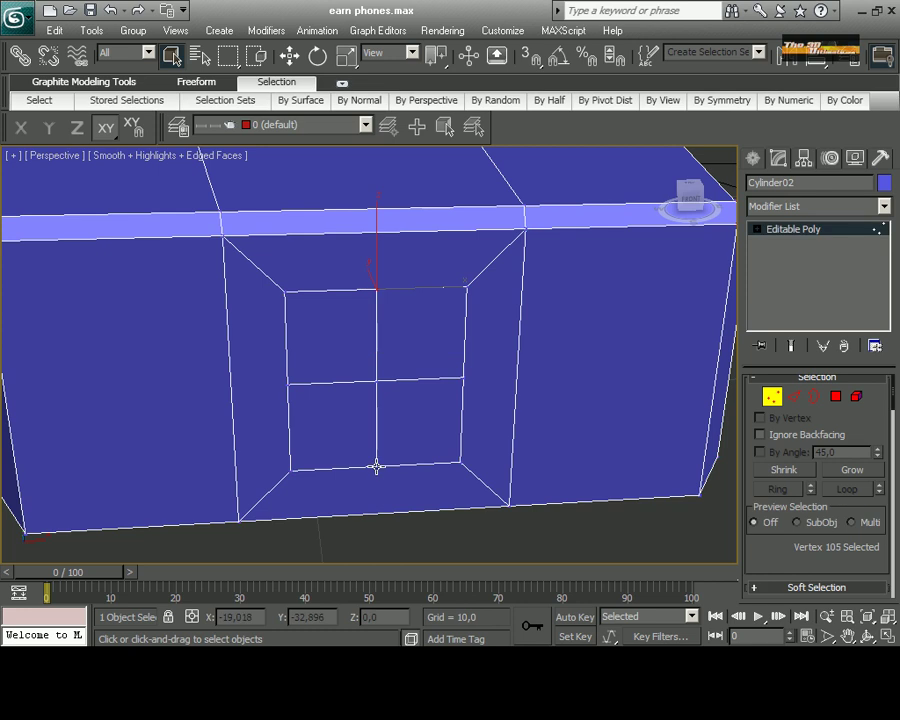
left_click(376, 466, "ctrl")
key("r")
left_click_drag(376, 268, 374, 282)
left_click(288, 385)
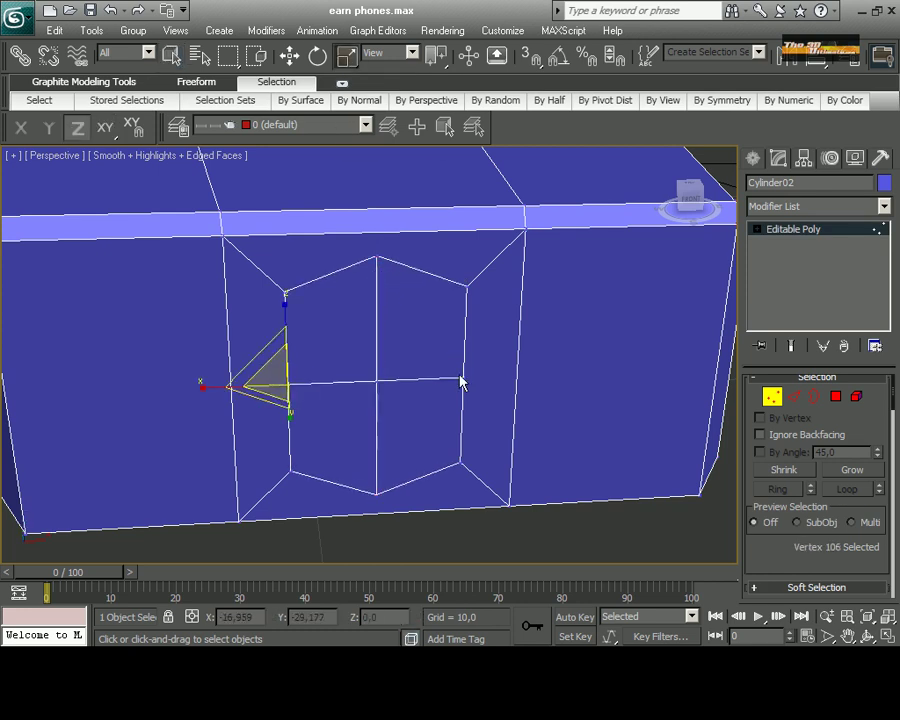
left_click(460, 380, "ctrl")
key("F5")
left_click_drag(293, 386, 268, 375)
Extrude the octagonal polygons outward into a short stub.
key("4")
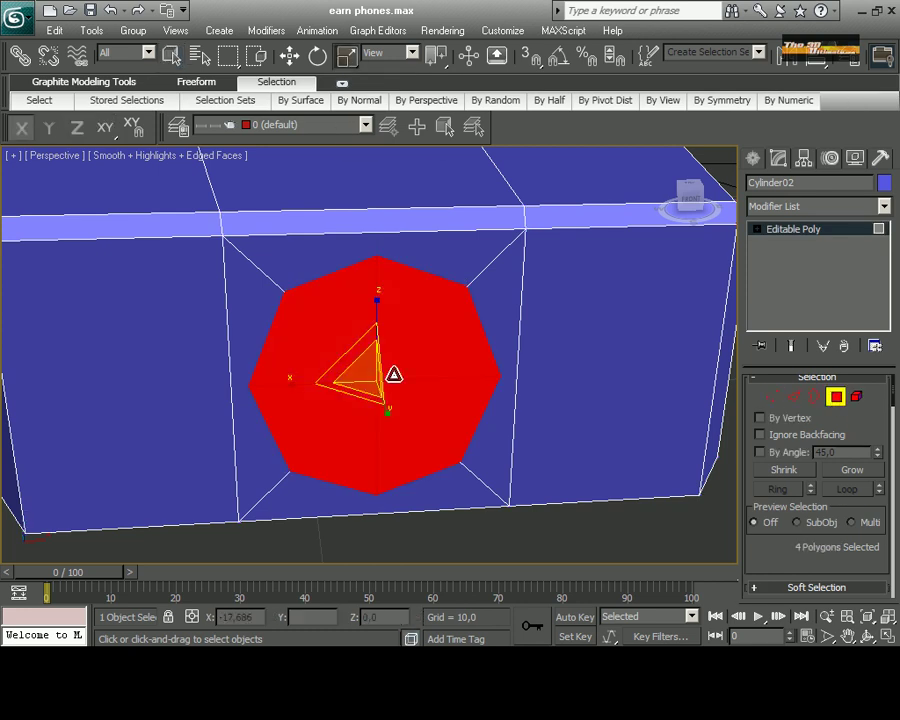
scroll(357, 408, "down", 8)
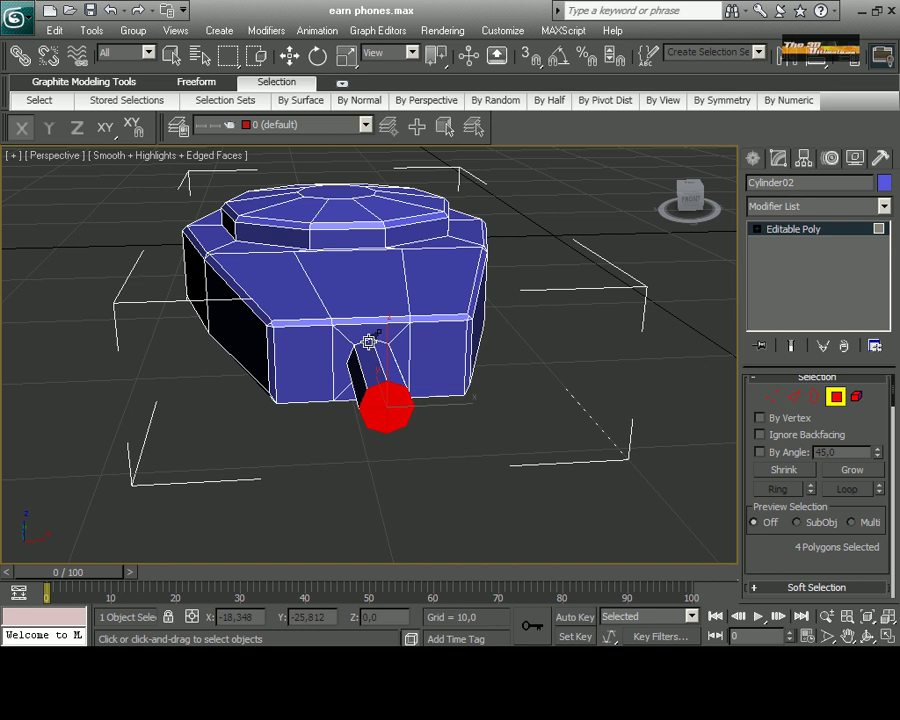
left_click_drag(344, 389, 362, 326)
Extrude the stub's end face further out and select its end vertices in Top view.
right_click(401, 455)
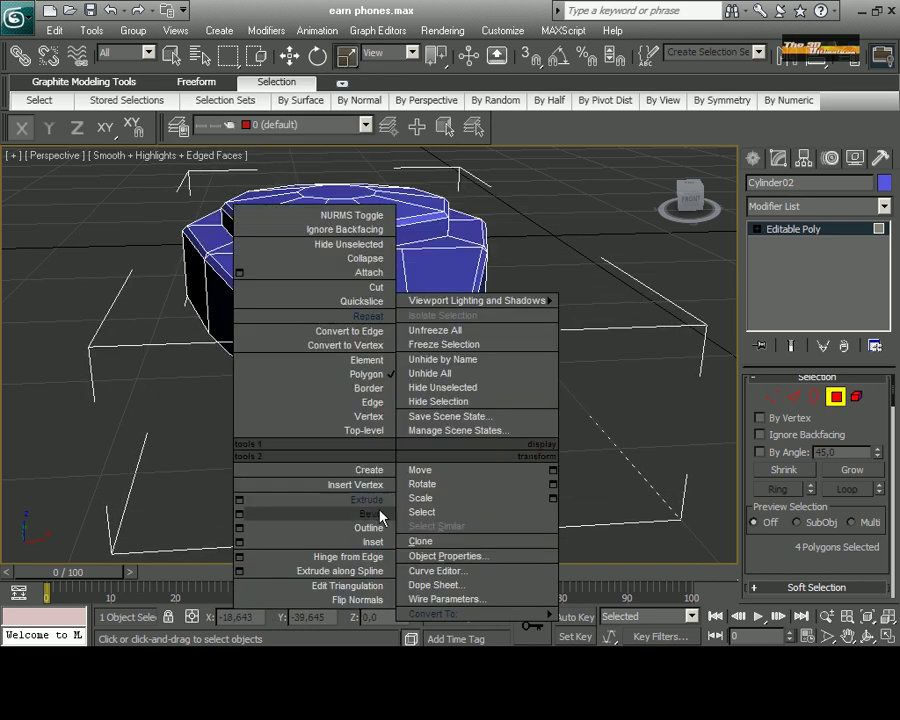
left_click_drag(401, 460, 390, 474)
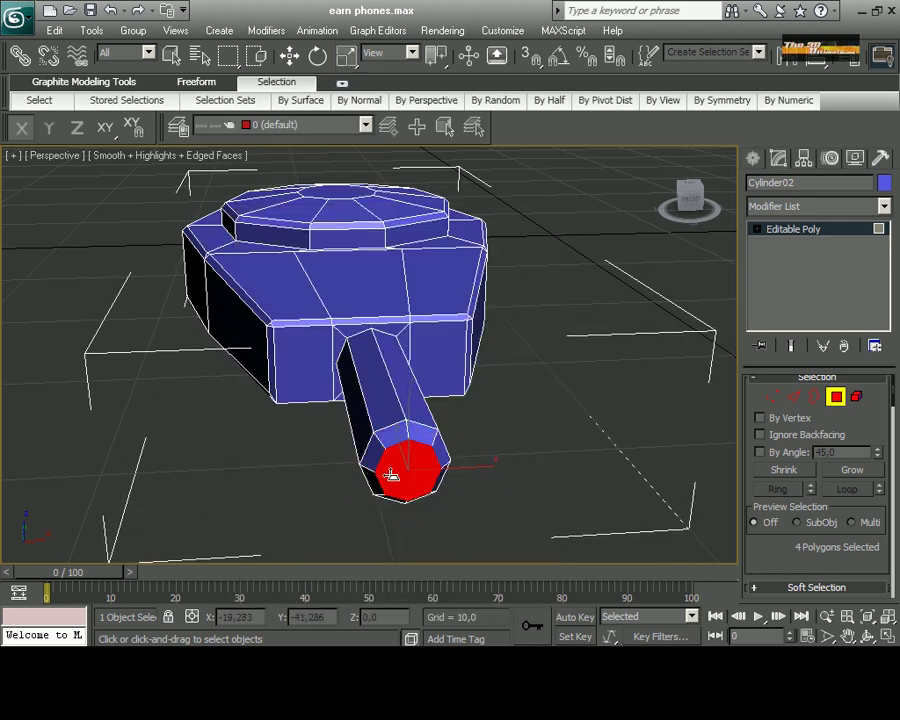
left_click(887, 635)
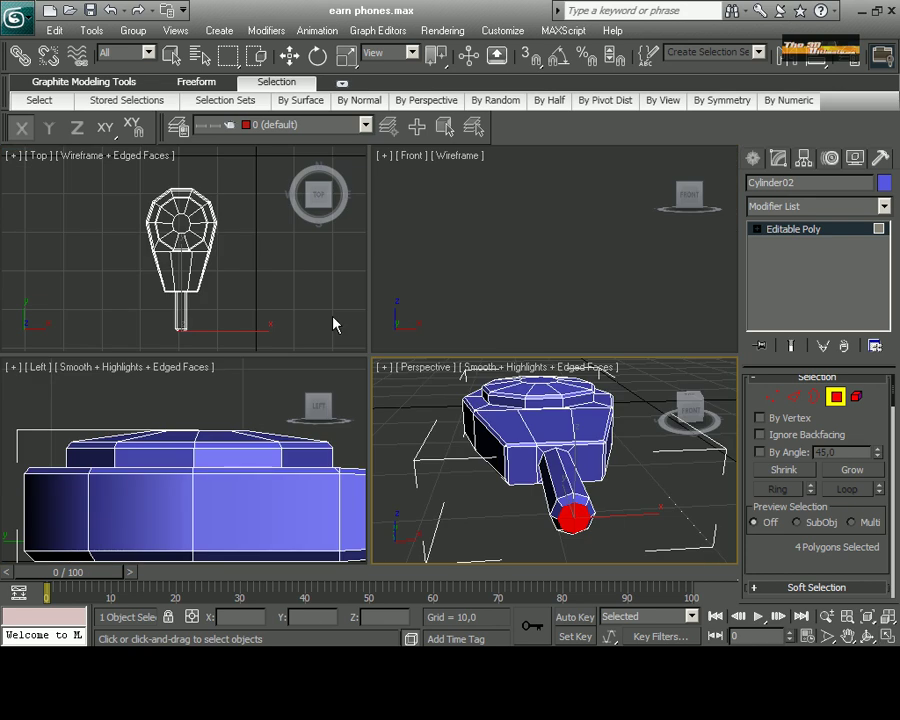
key("alt+w")
scroll(307, 363, "up", 3)
scroll(307, 363, "up", 2)
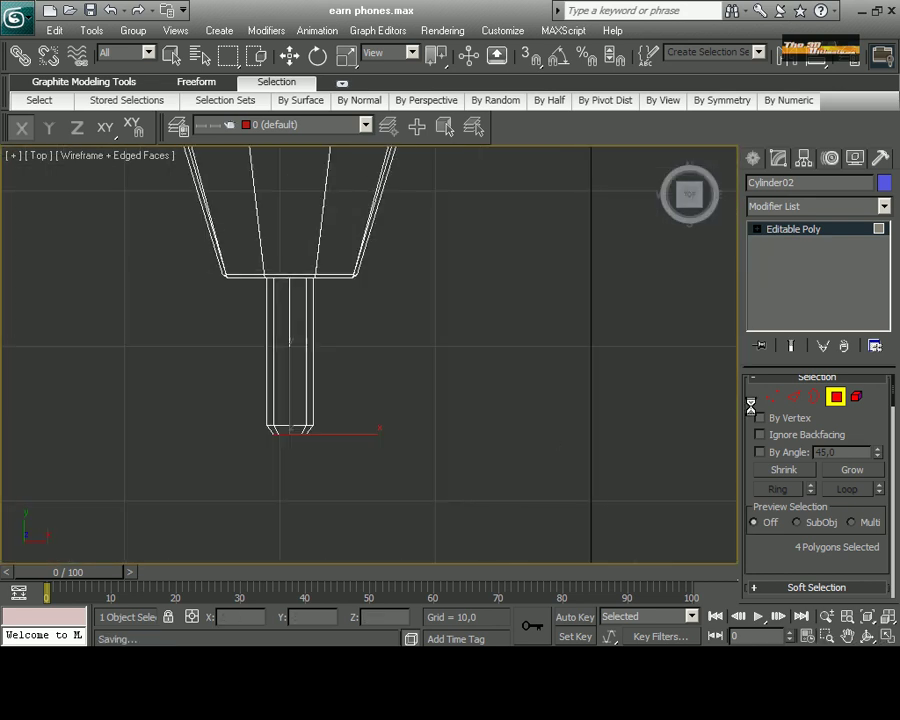
left_click(766, 400)
key("alt+w")
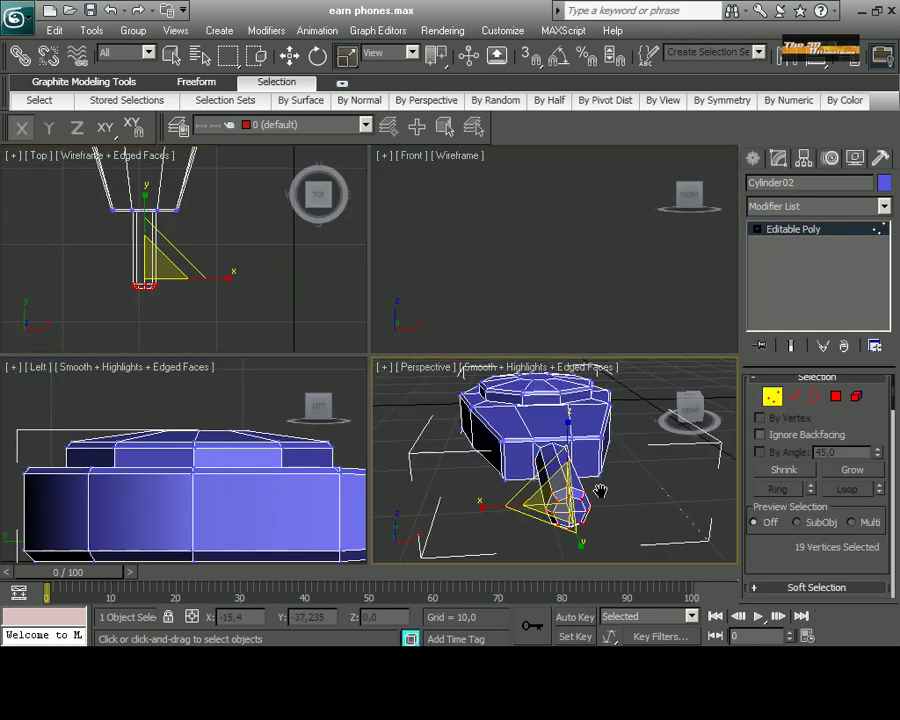
Select the stem's end-cap polygons and move them down in Top view to lengthen it.
scroll(598, 490, "up", 5)
scroll(596, 488, "down", 5)
key("4")
middle_click(132, 292)
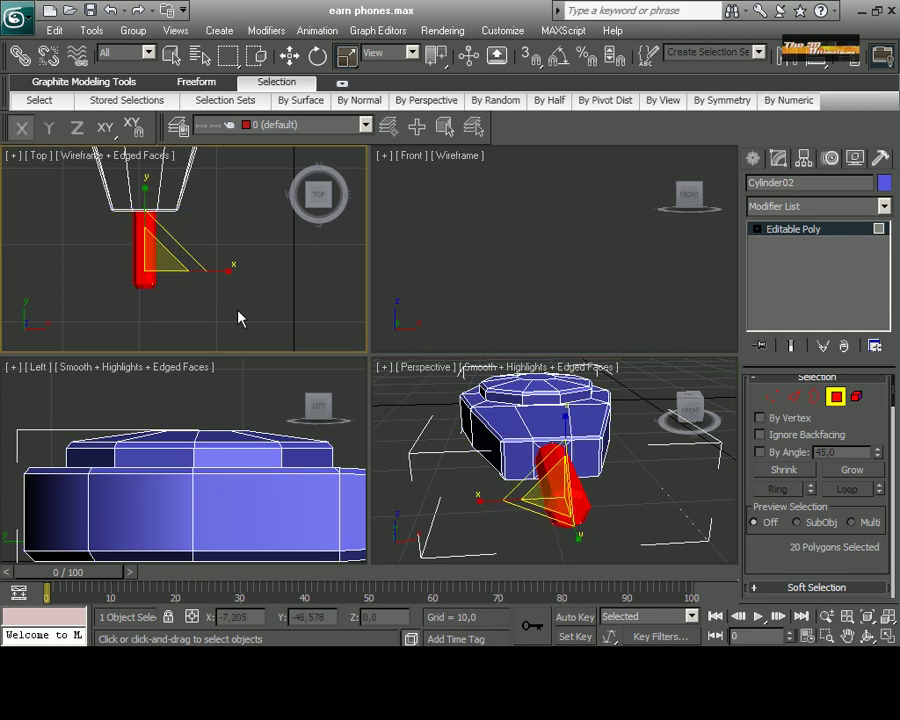
middle_click(549, 492)
middle_click(157, 231)
key("w")
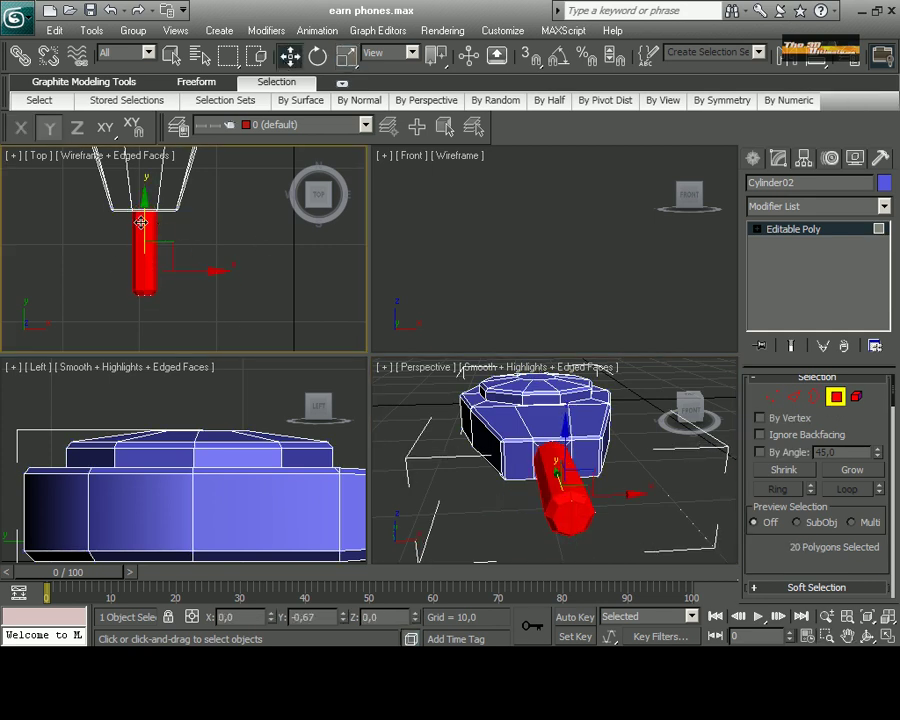
left_click(576, 523)
left_click(578, 515, "ctrl")
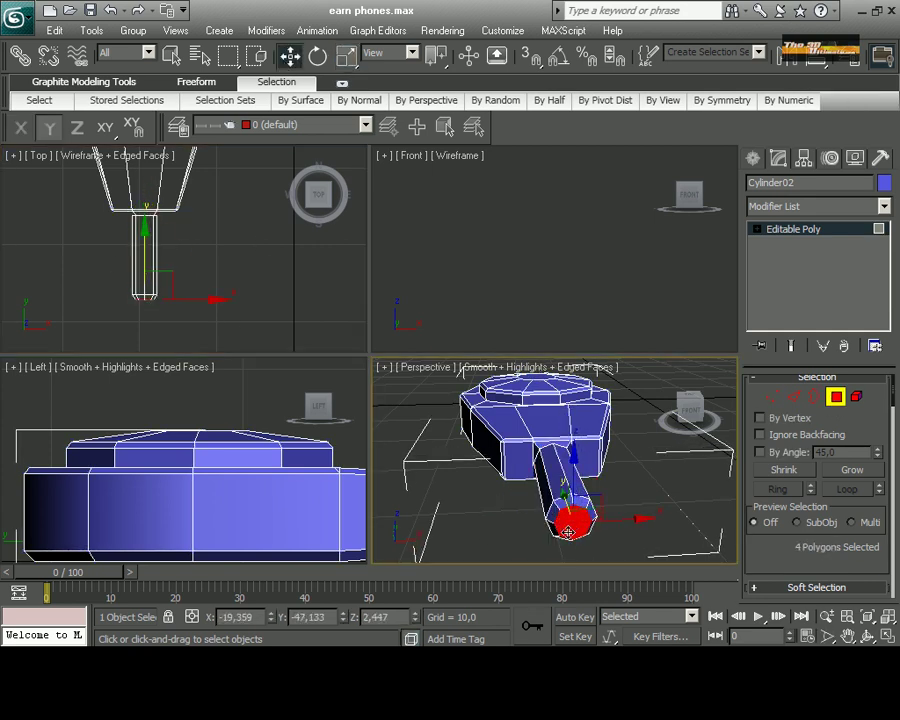
left_click(868, 616)
key("alt+w")
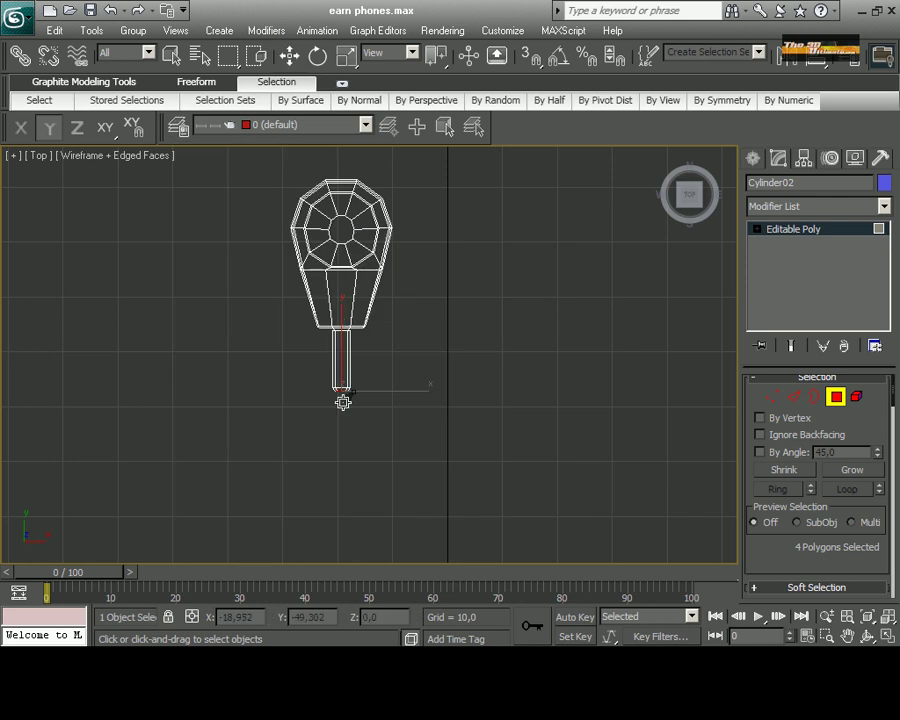
left_click_drag(341, 400, 336, 322)
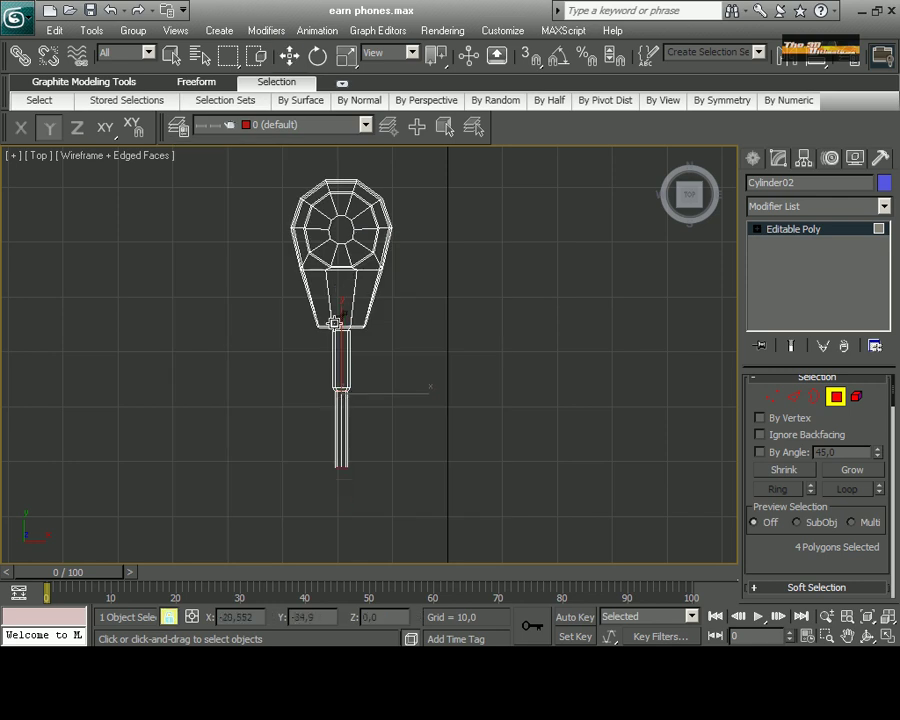
left_click(886, 636)
middle_click(560, 480)
Stretch the stem's end polygons out into a long boom.
left_click(886, 636)
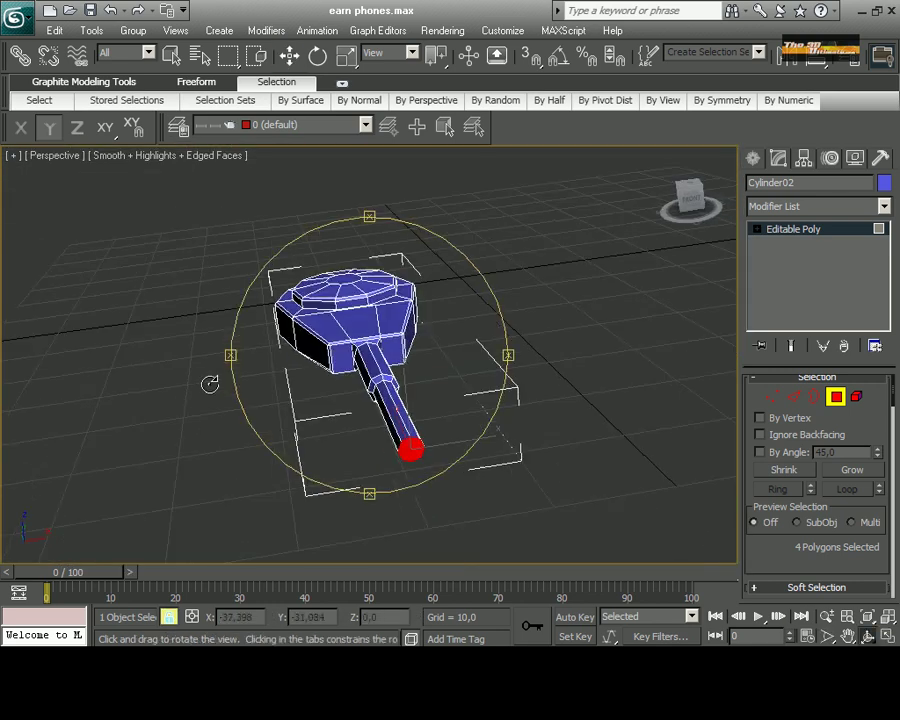
middle_click_drag(209, 382, 380, 394, "alt")
left_click(317, 56)
right_click(318, 330)
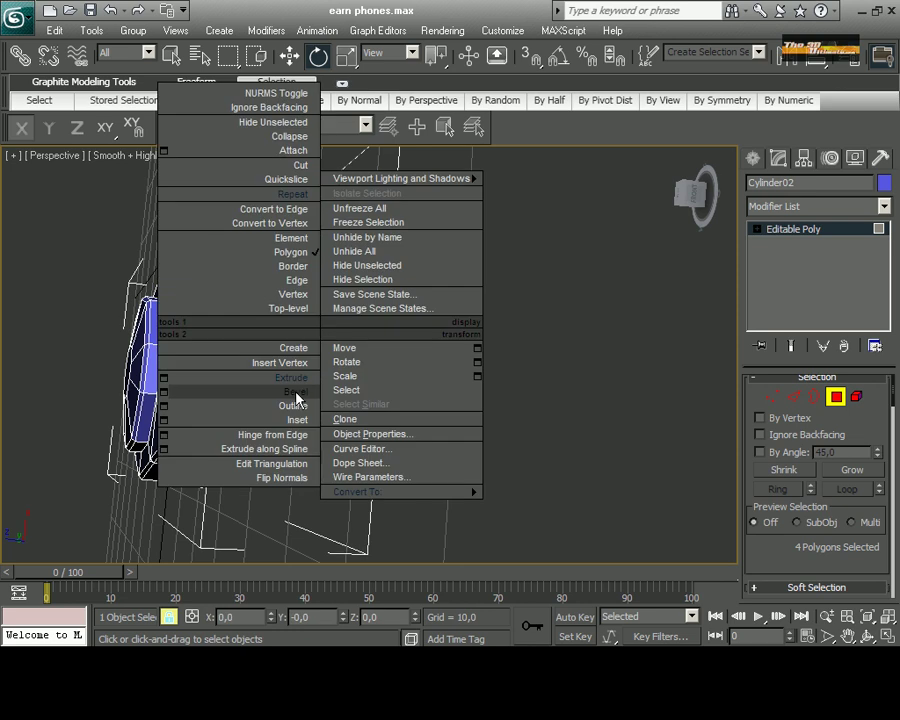
left_click(340, 344)
left_click_drag(318, 326, 570, 330)
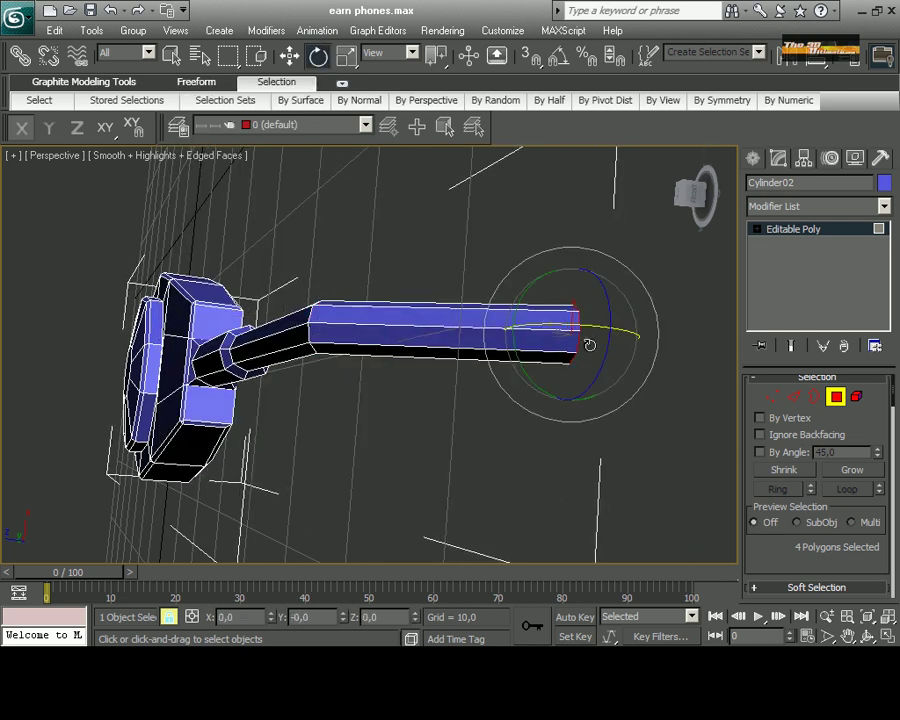
Inset the boom's end face and extrude a tapered section from it.
scroll(558, 296, "up", 3)
middle_click_drag(558, 296, 550, 320, "alt")
scroll(570, 337, "up", 2)
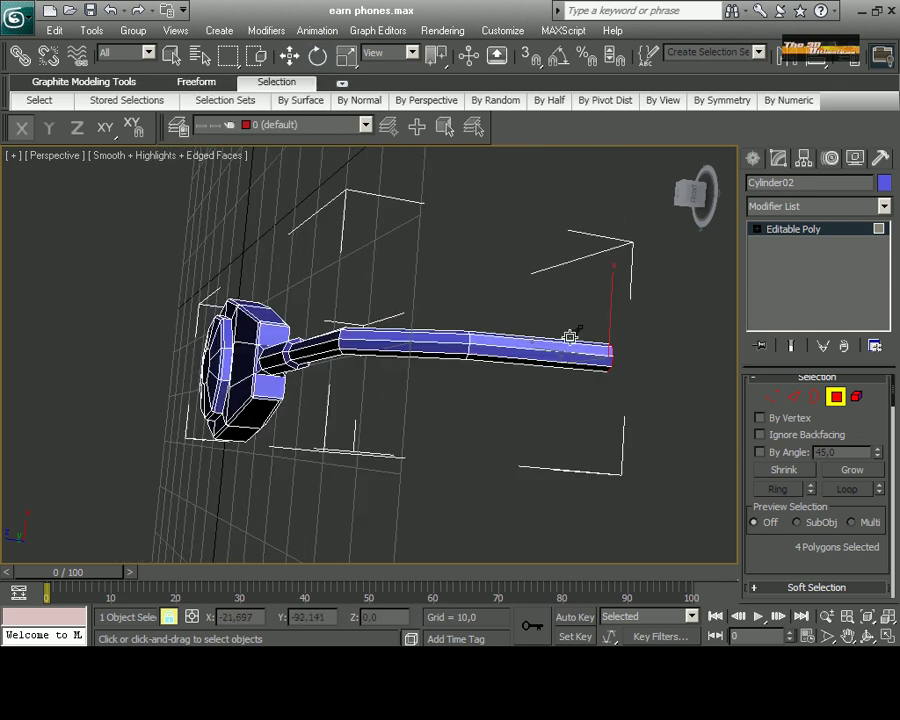
scroll(570, 337, "up", 5)
right_click(441, 389)
left_click(427, 473)
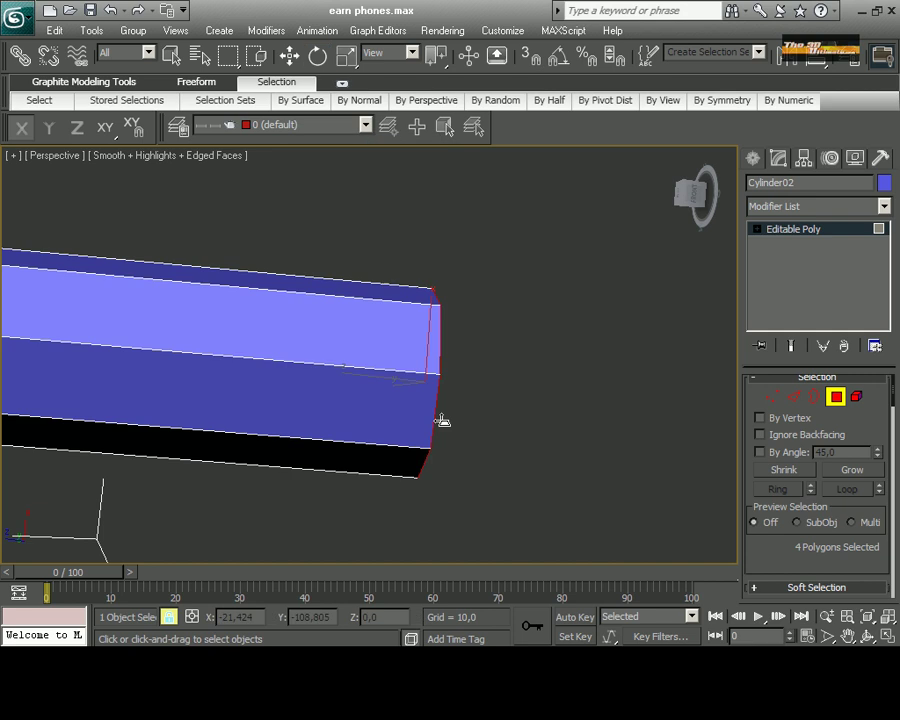
left_click_drag(442, 419, 441, 417)
scroll(441, 417, "down", 8)
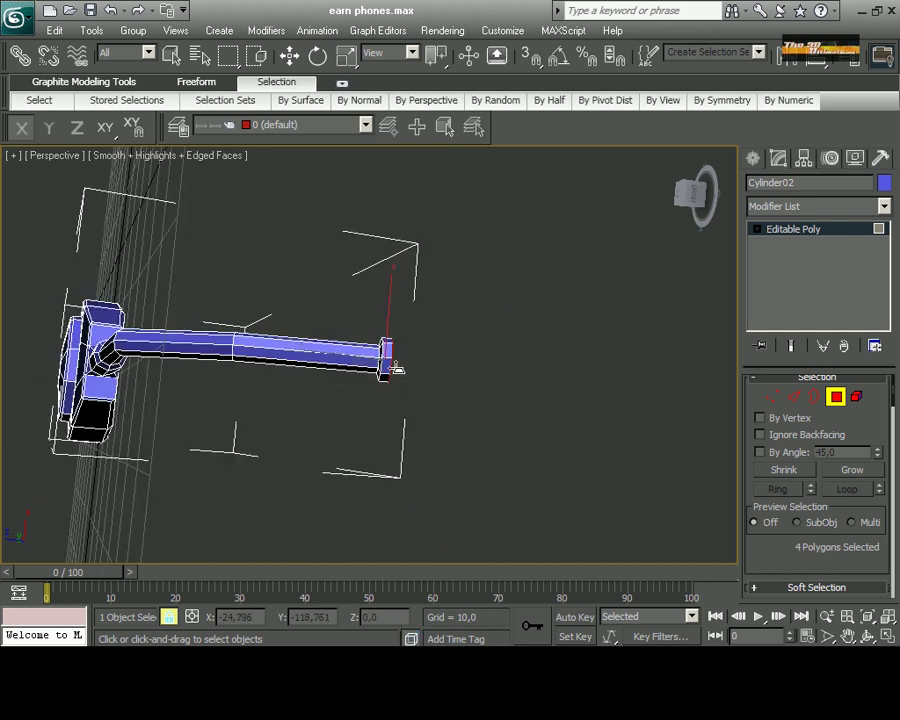
left_click_drag(394, 367, 380, 340)
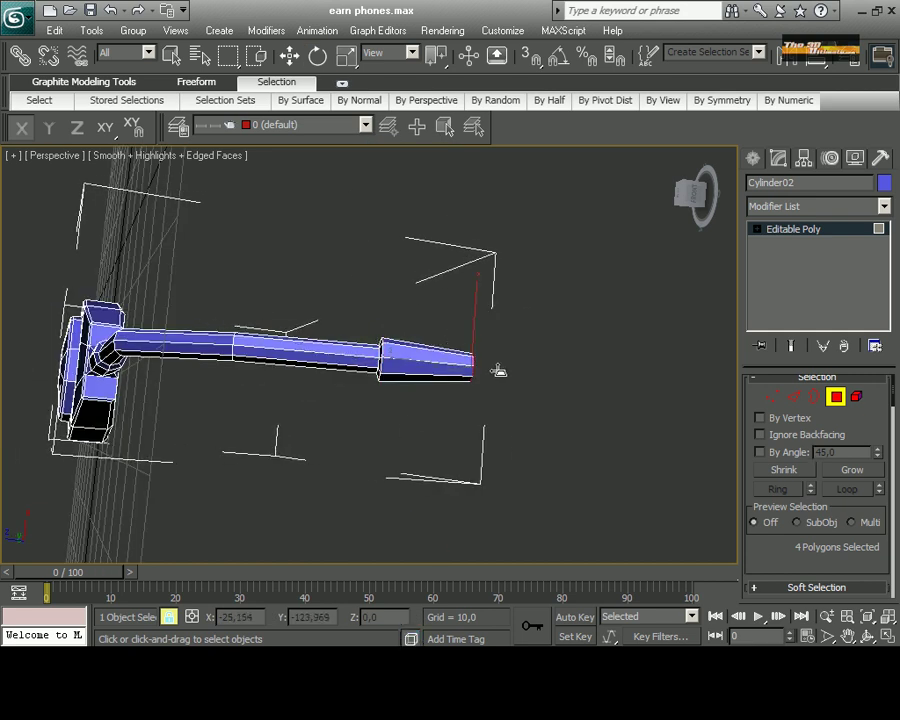
Draw a Standard Primitives cylinder near the boom, widen its radius, and move it down along Z.
left_click(754, 158)
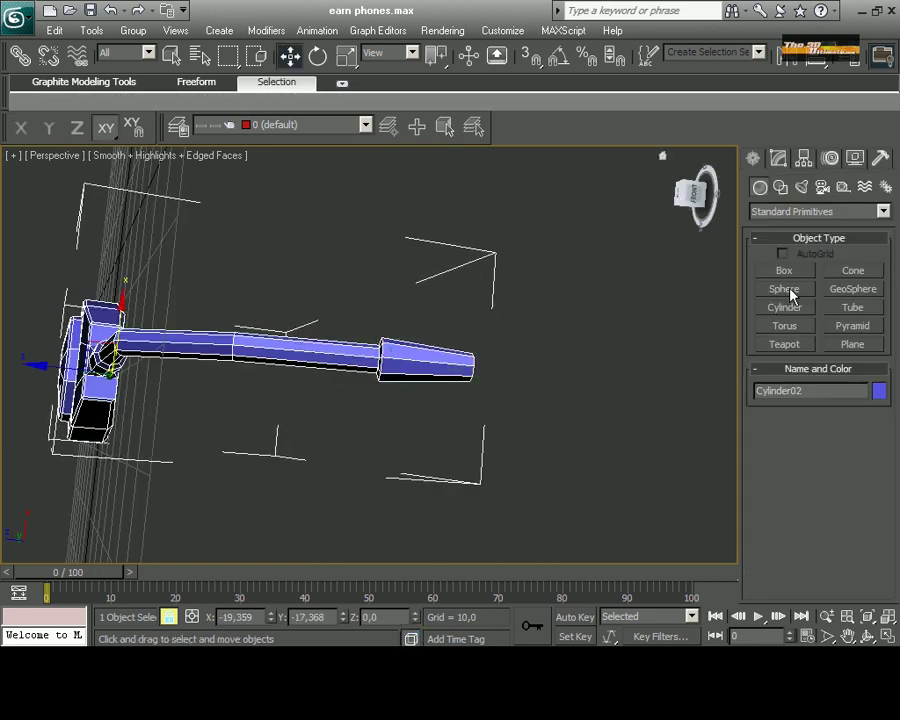
left_click(785, 307)
scroll(277, 320, "up", 5)
scroll(277, 320, "down", 4)
mouse_move(277, 320)
middle_mouse_down("alt")
mouse_move(270, 322)
mouse_move(277, 317)
middle_mouse_up("alt")
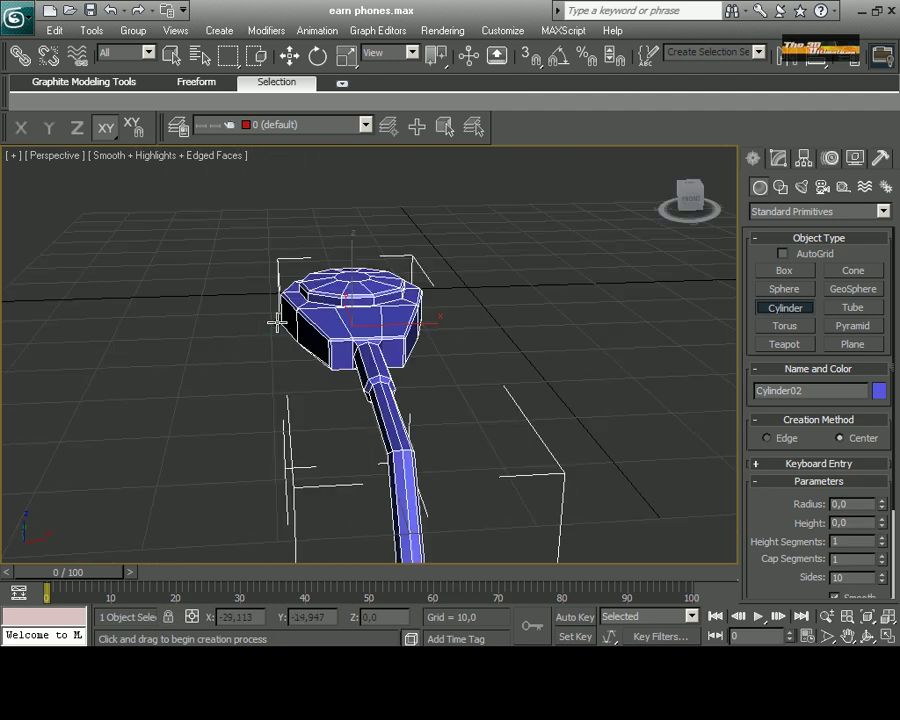
left_click_drag(505, 388, 520, 392)
left_click_drag(881, 504, 878, 465)
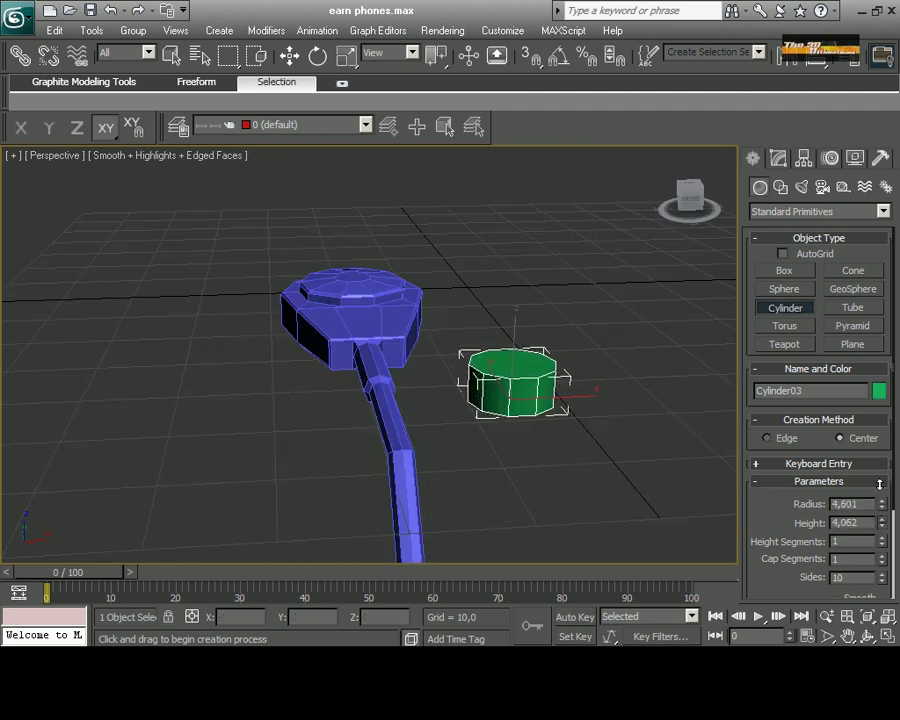
key("w")
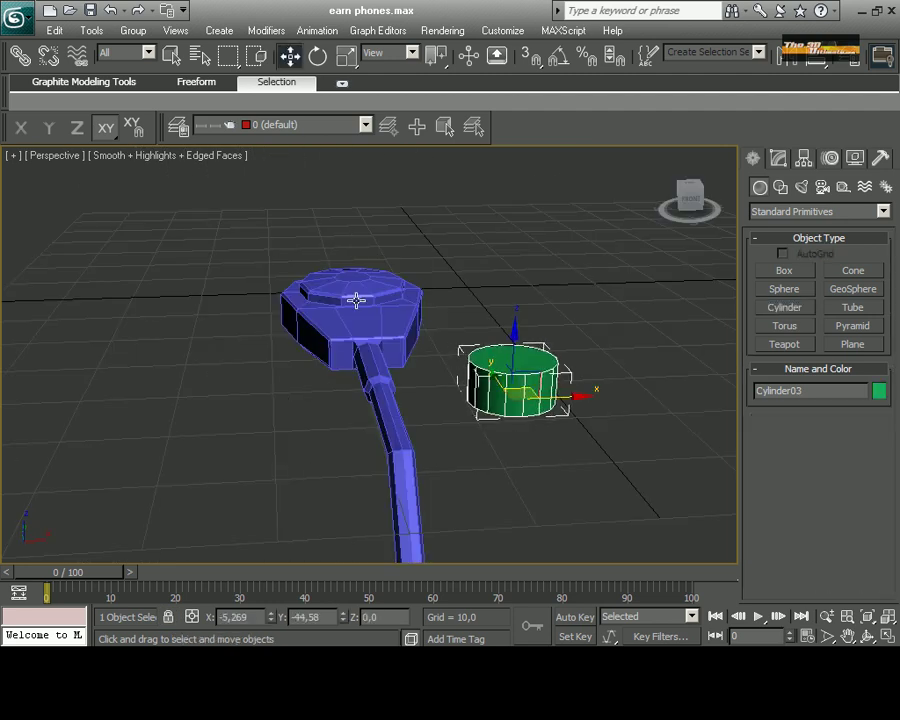
left_click_drag(515, 335, 515, 365)
scroll(437, 378, "down", 4)
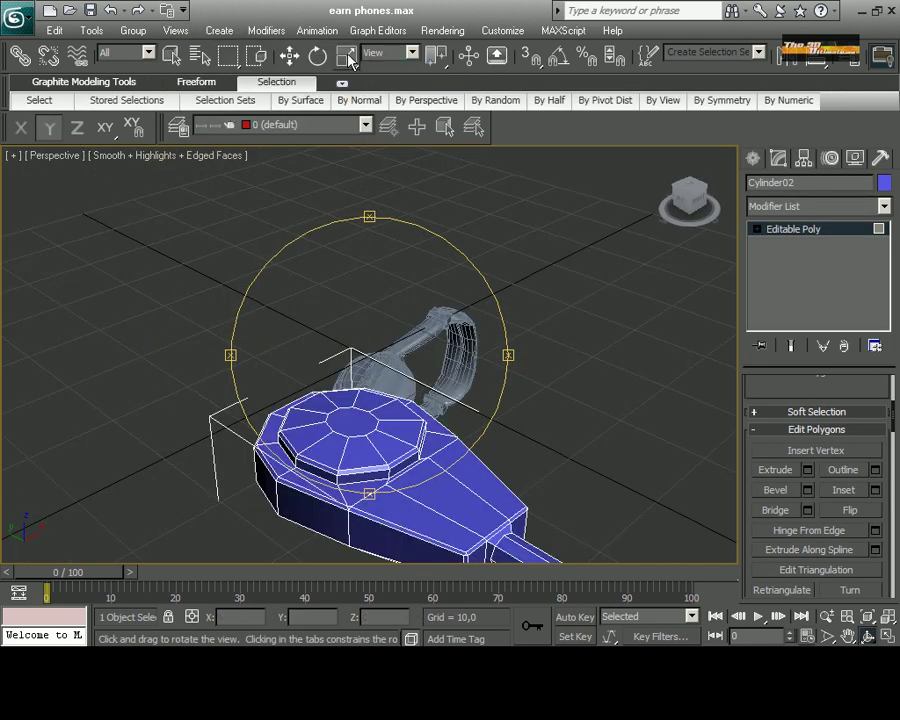
Scale the microphone piece and tilt it about 14 degrees in the Front view.
left_click(348, 57)
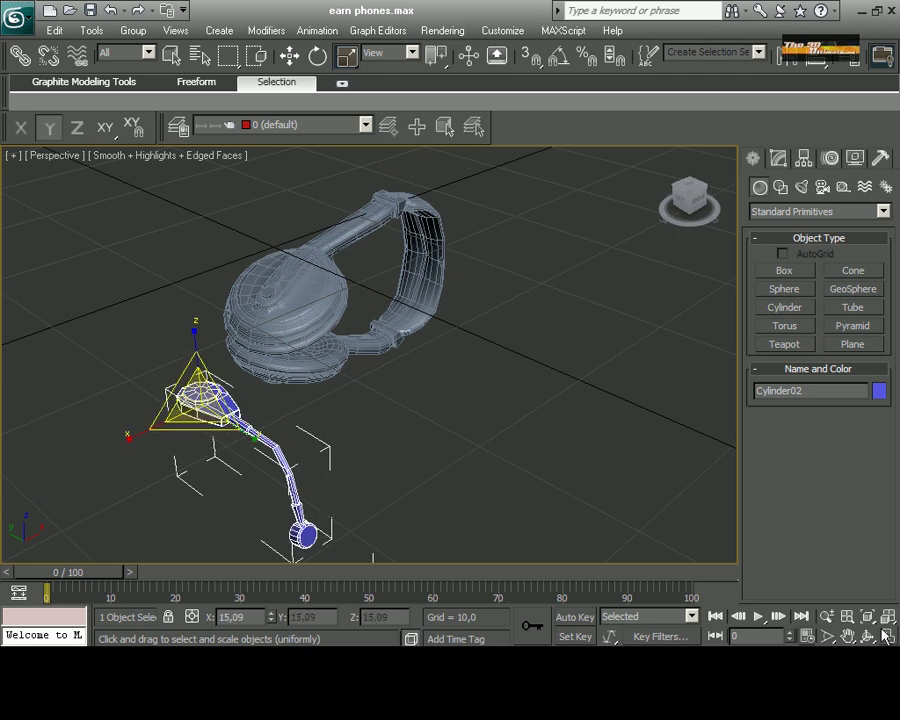
key("alt+w")
key("w")
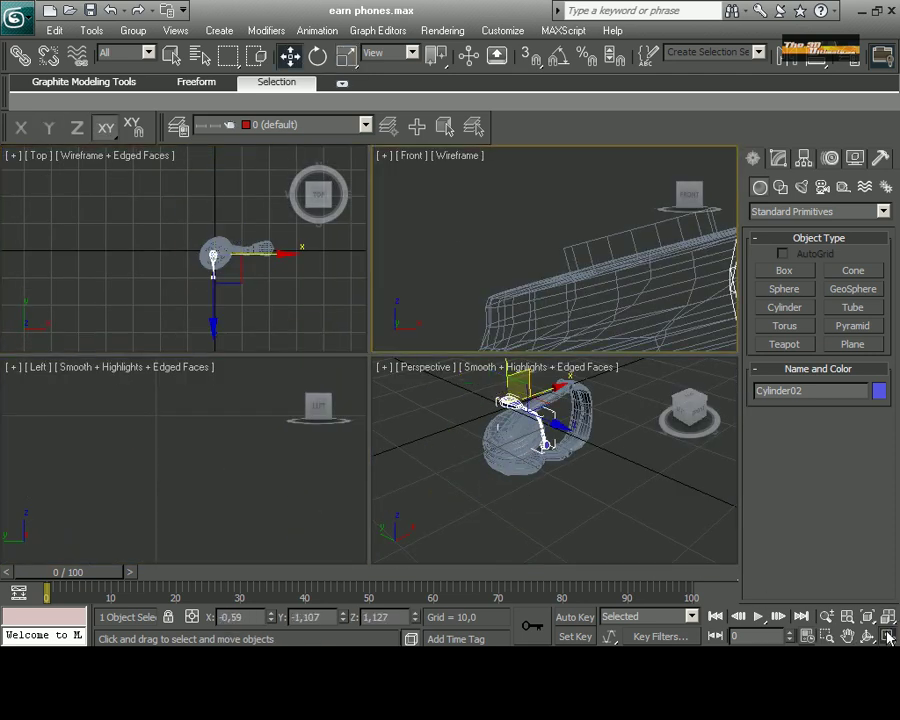
key("alt+w")
scroll(321, 218, "down", 3)
key("e")
left_click_drag(330, 445, 363, 474)
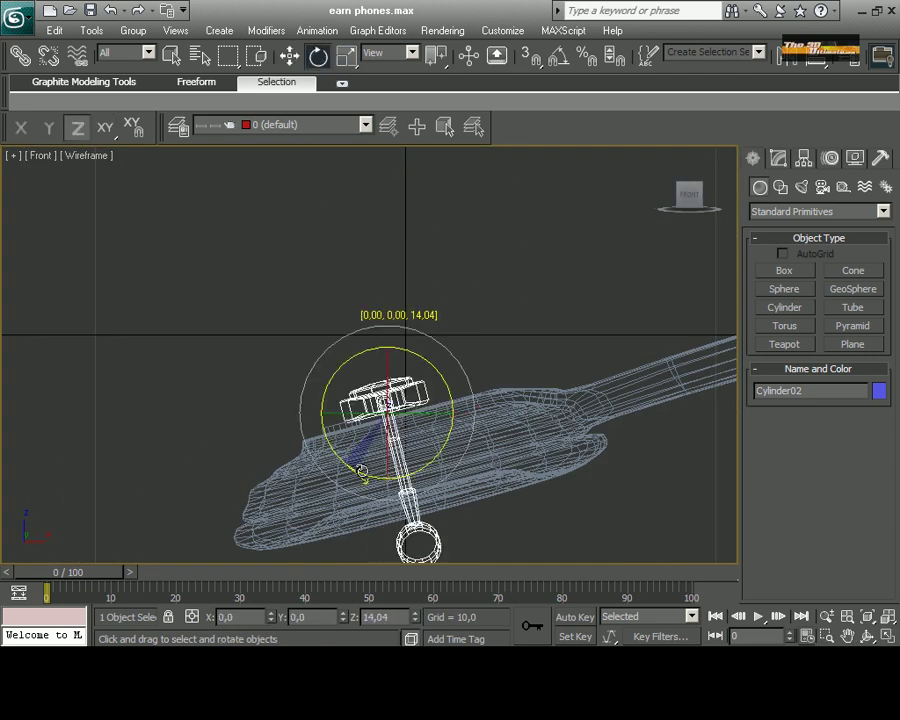
scroll(457, 470, "up", 4)
key("w")
scroll(375, 372, "down", 3)
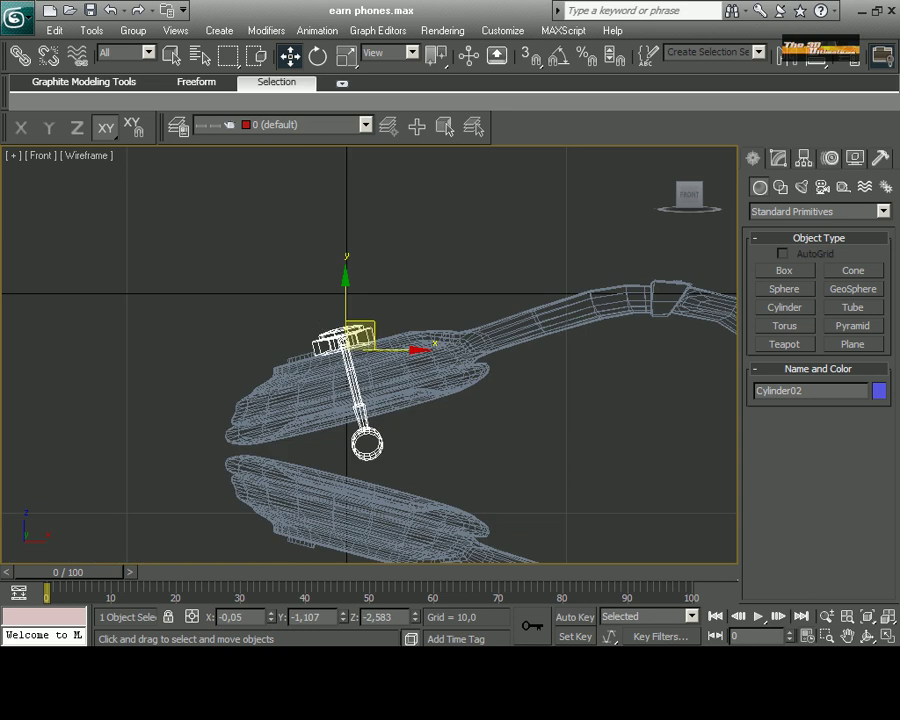
key("alt+w")
Select the lower stem's vertices in the Top view.
right_click(582, 294)
left_click(888, 637)
key("t")
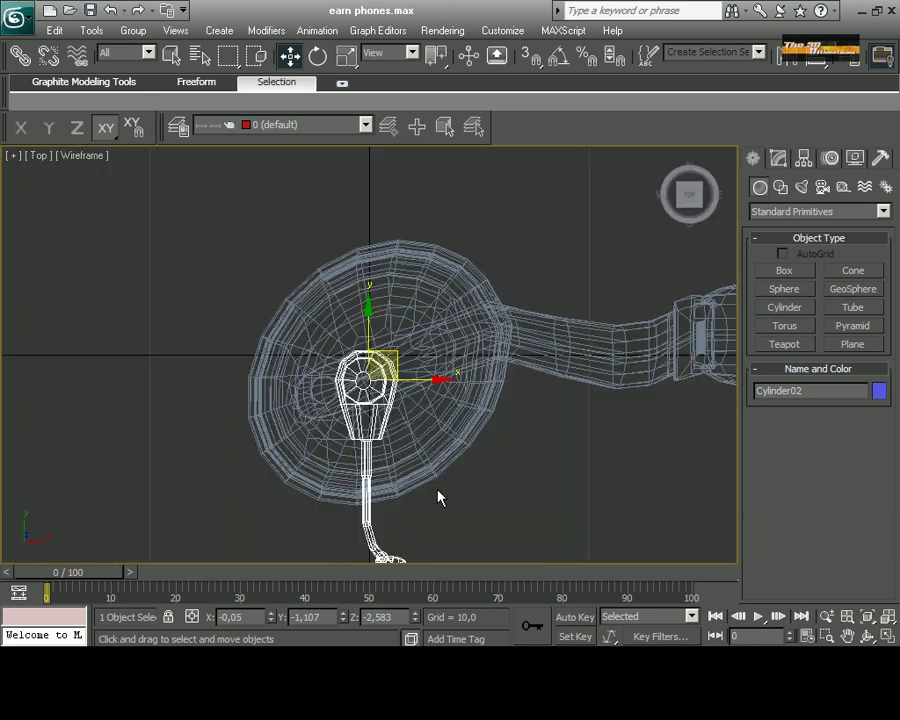
scroll(438, 496, "up", 3)
key("1")
left_click_drag(314, 438, 418, 505)
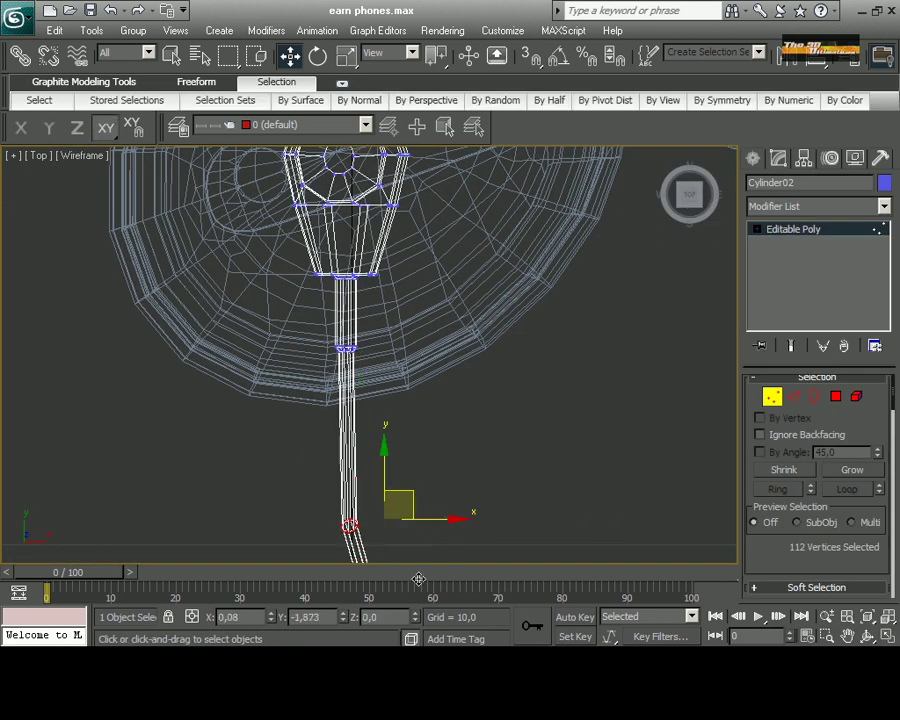
key("alt+w")
middle_click(486, 448)
key("alt+w")
scroll(354, 349, "up", 2)
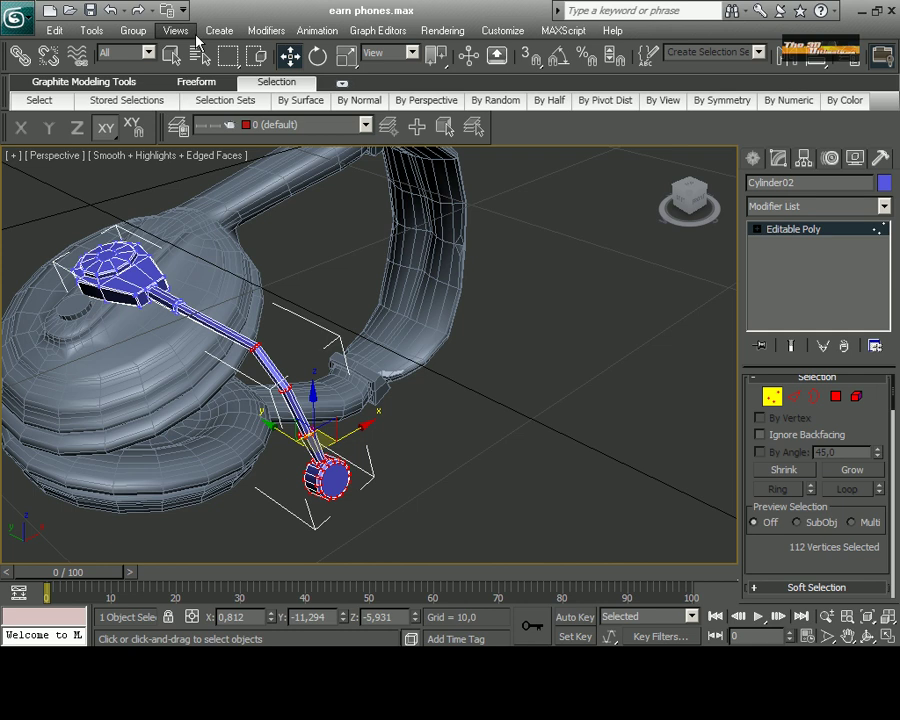
Apply MSmooth to the whole microphone mesh and select the headphone model.
key("4")
scroll(761, 536, "down", 5)
scroll(779, 522, "down", 5)
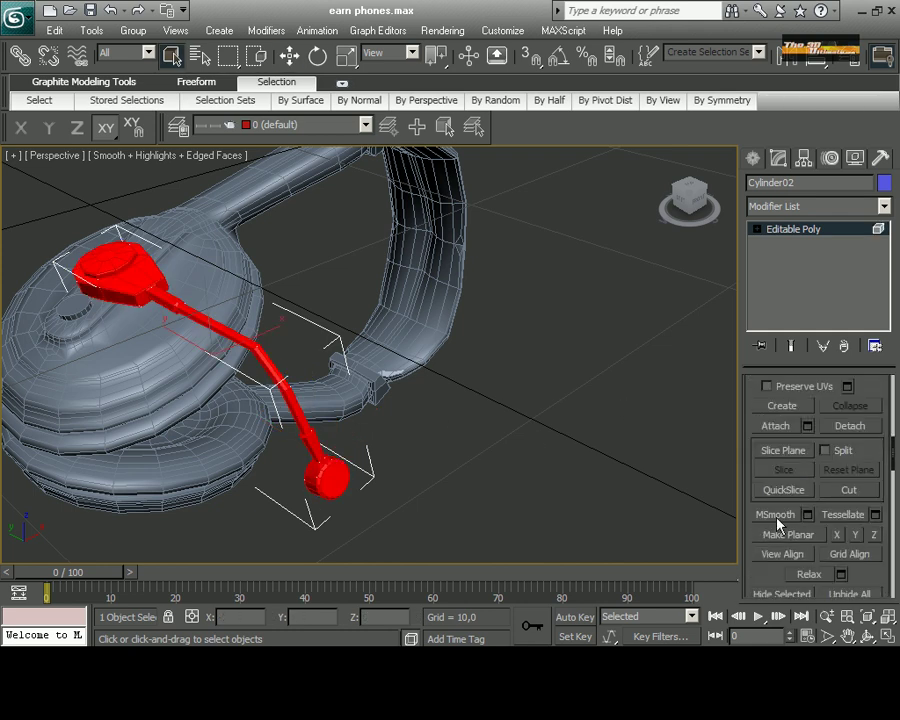
left_click(505, 493)
left_click(550, 432)
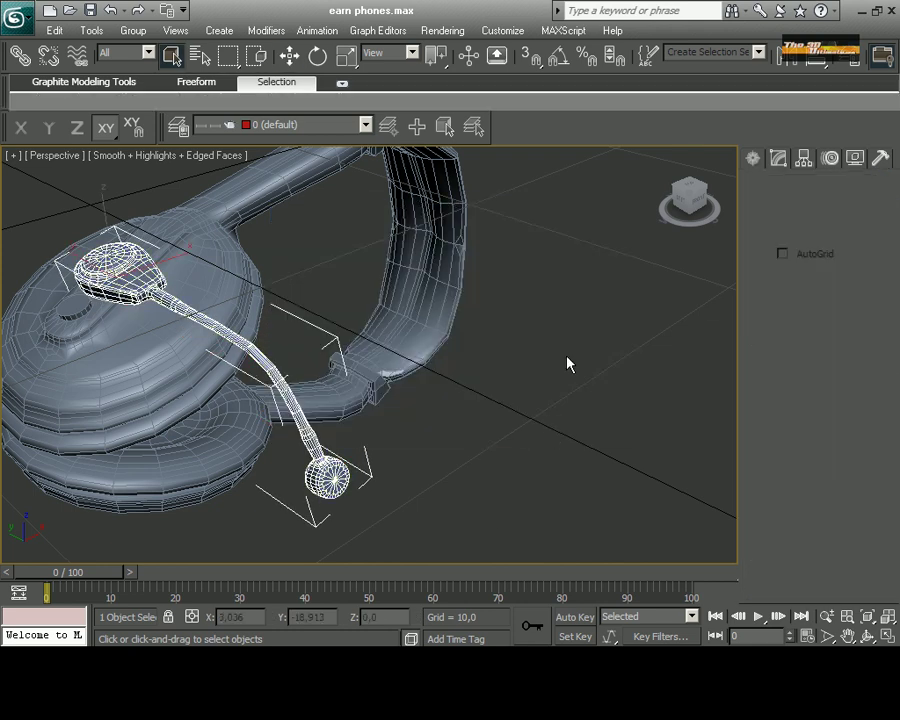
scroll(268, 382, "down", 5)
left_click(268, 382)
Rotate the headphones to stand upright and orbit to view them front-on.
key("e")
left_click_drag(268, 382, 236, 480)
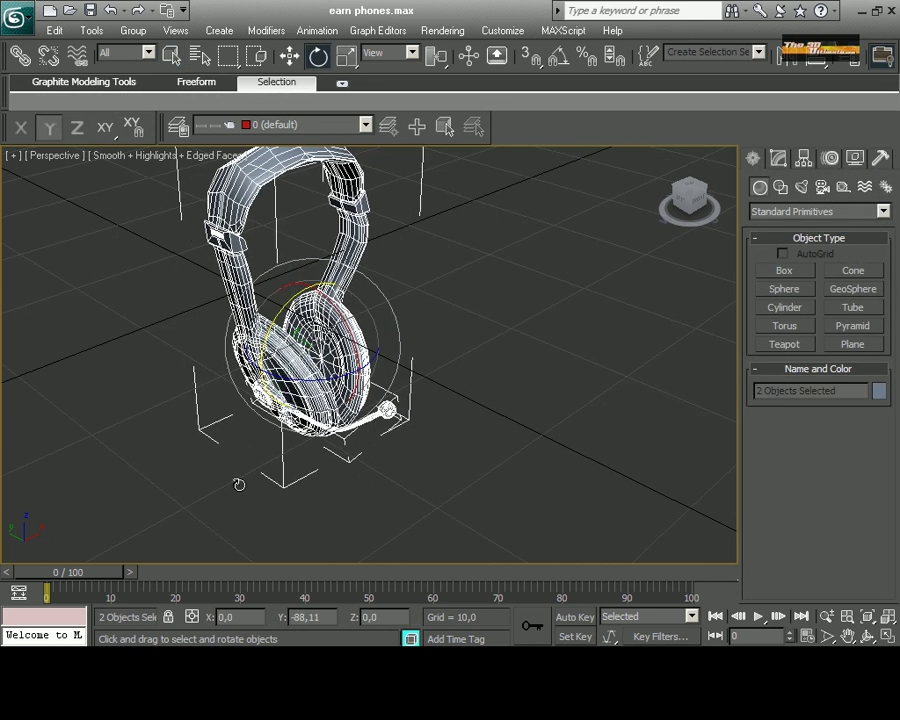
key("alt+w")
key("alt+w")
left_click(868, 636)
left_click_drag(430, 330, 521, 303)
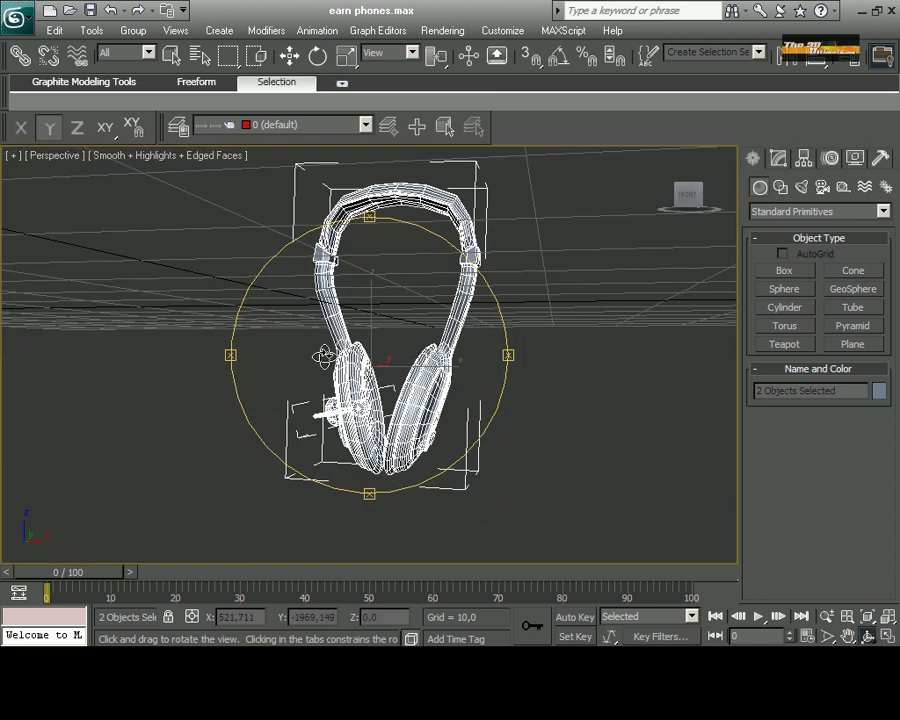
Rotate Cylinder01 and slide it along X so it sits against the ear cup.
left_click(250, 365)
key("r")
scroll(265, 452, "up", 5)
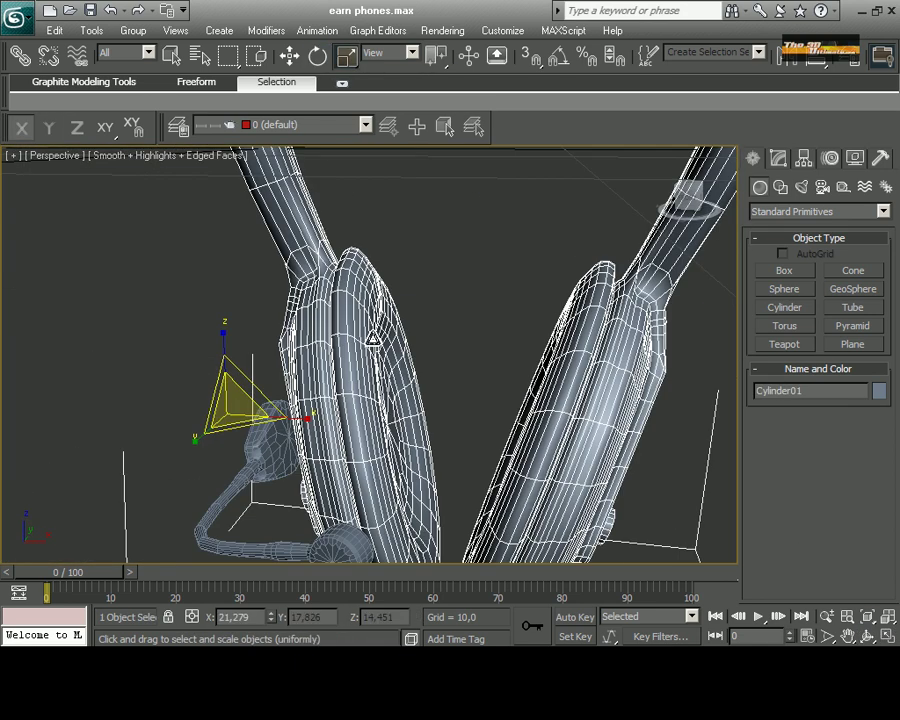
key("e")
scroll(265, 452, "down", 3)
left_click_drag(250, 425, 275, 415)
key("w")
left_click_drag(330, 432, 350, 432)
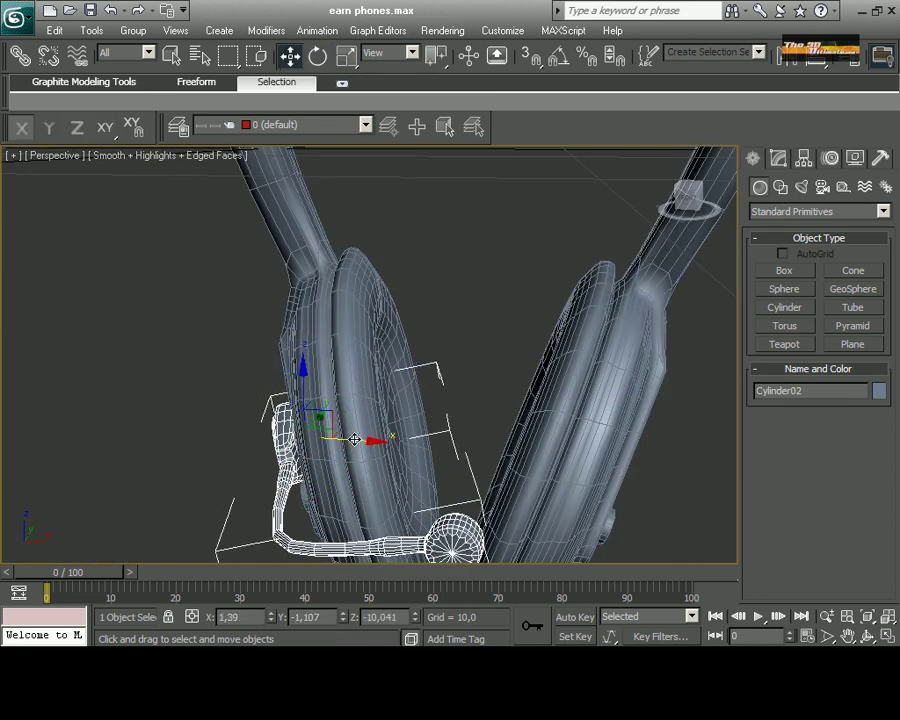
scroll(521, 440, "down", 3)
Deselect everything and orbit the Perspective view around the finished headphones.
left_click(521, 440)
key("ctrl+r")
mouse_move(521, 440)
left_mouse_down()
mouse_move(396, 398)
mouse_move(470, 330)
left_mouse_up()
scroll(394, 352, "down", 3)
scroll(386, 314, "up", 4)
left_click(867, 636)
mouse_move(155, 271)
left_mouse_down()
mouse_move(388, 380)
mouse_move(392, 368)
mouse_move(400, 414)
mouse_move(333, 366)
mouse_move(402, 348)
left_mouse_up()
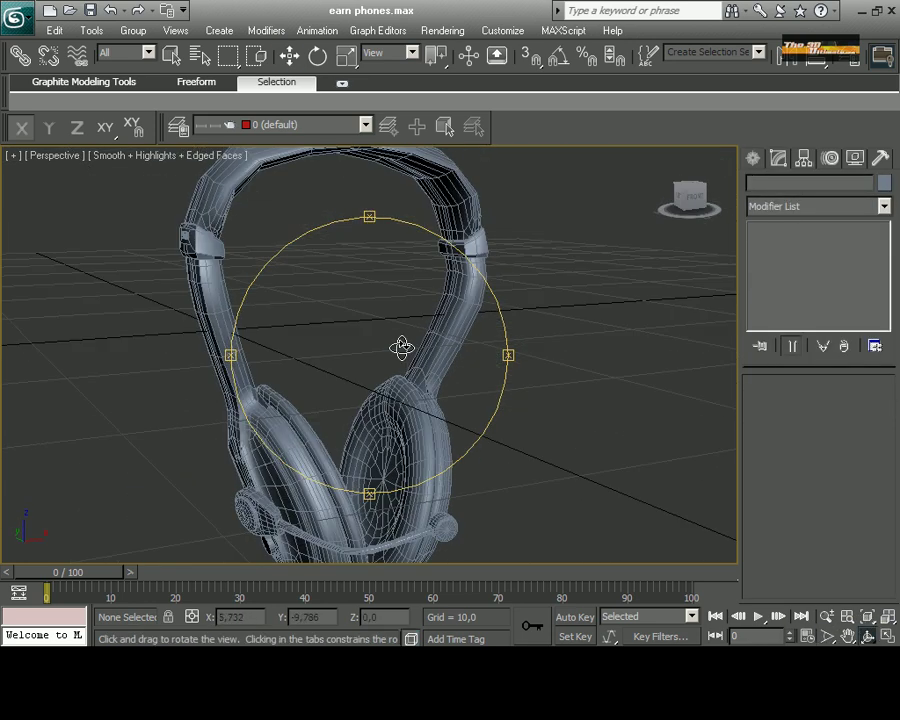